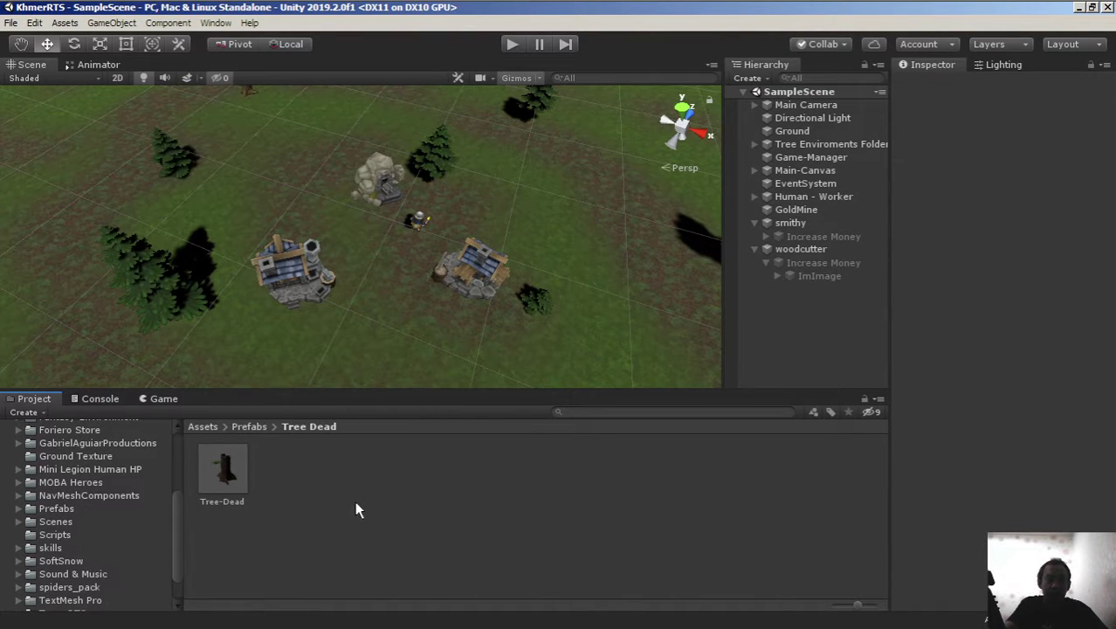
- Select the Main Camera to inspect its Transform, Camera and Audio Listener components
click(846, 105)
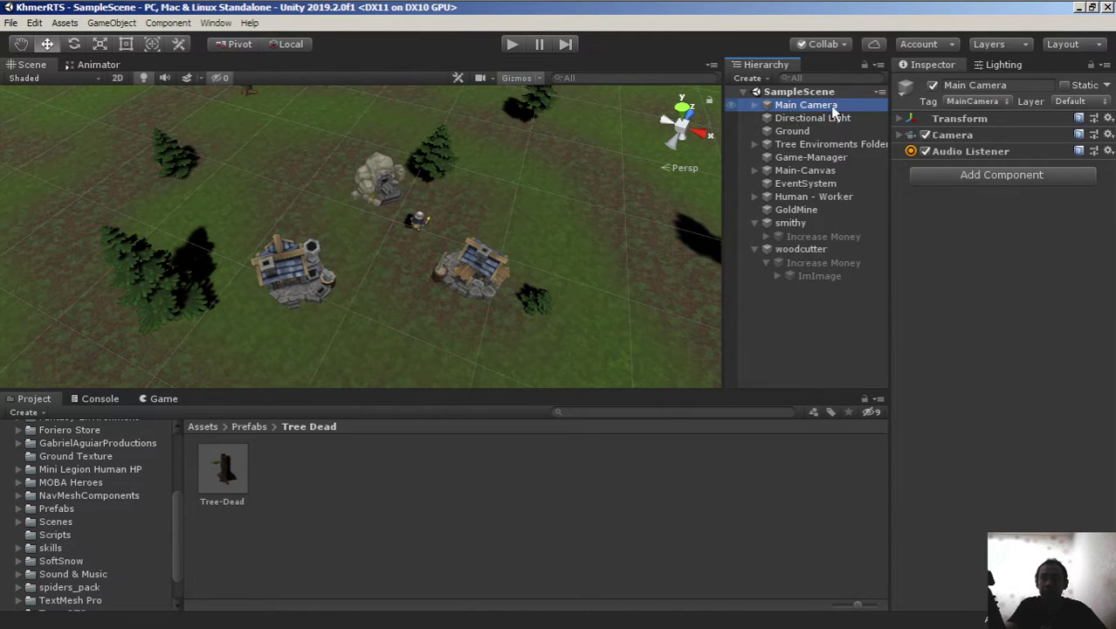
- Add a Rigidbody component to the Main Camera
click(989, 177)
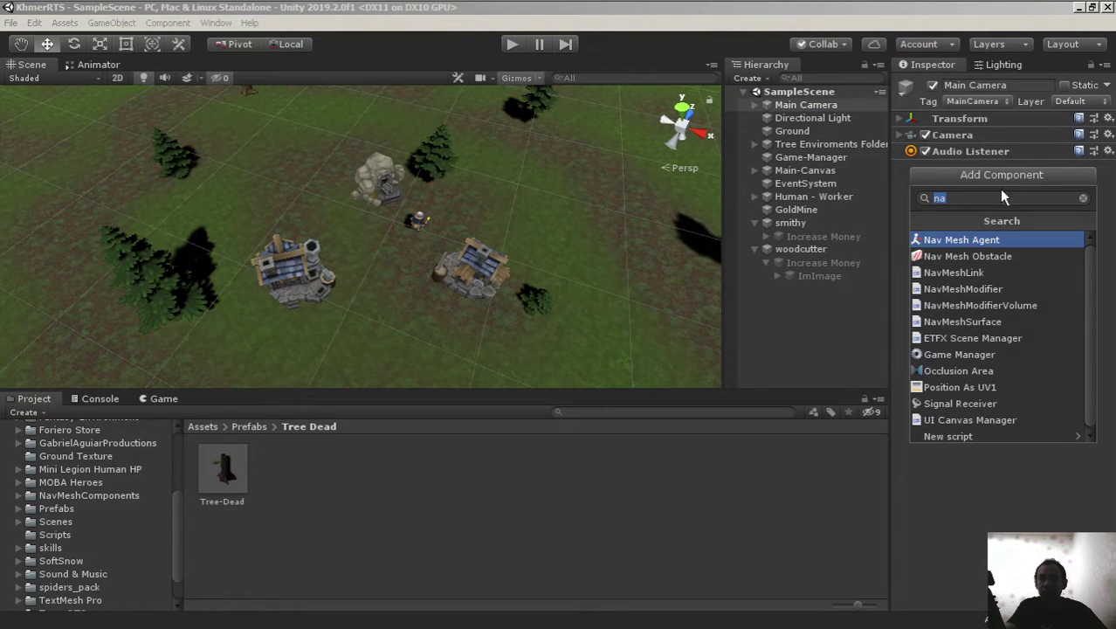
text(rig)
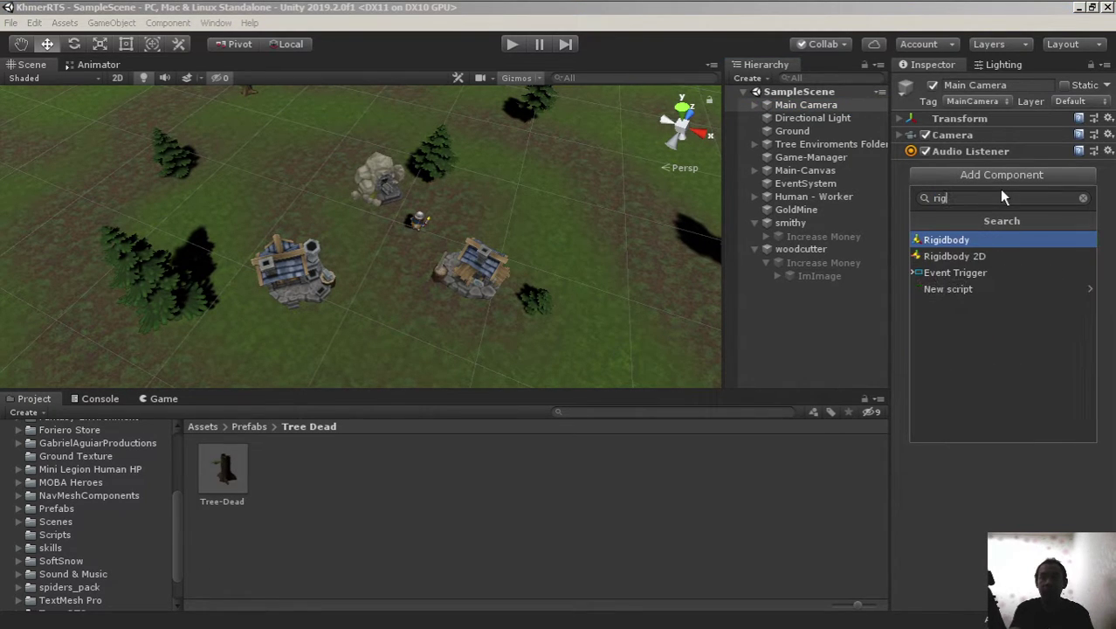
key(Return)
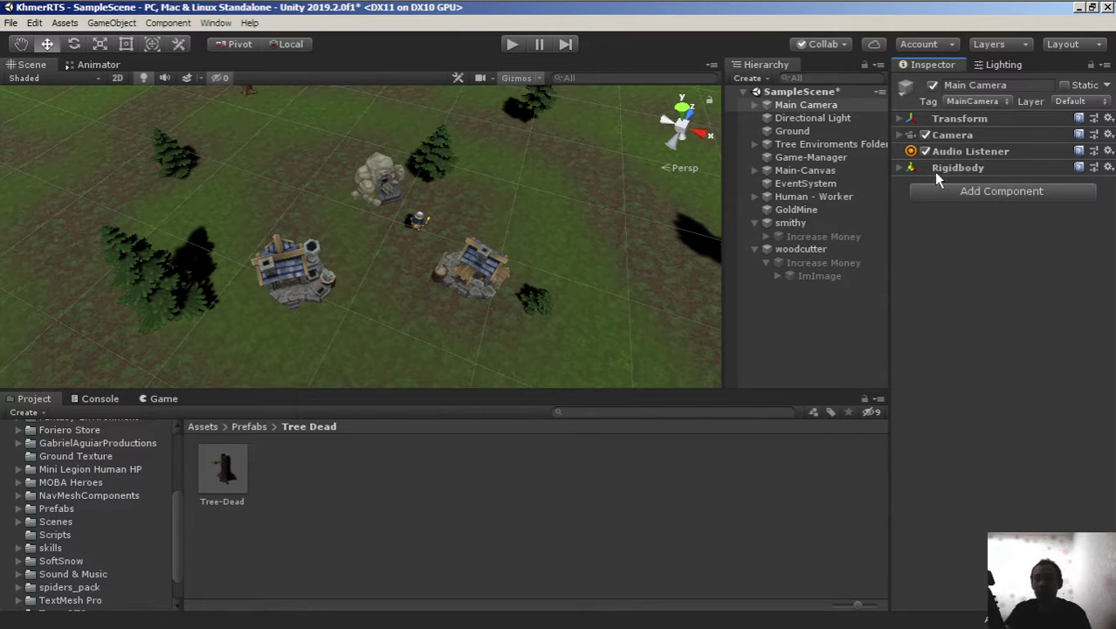
- Turn off Rigidbody gravity, freeze rotation on X, Y and Z, then show the Scripts folder
click(899, 168)
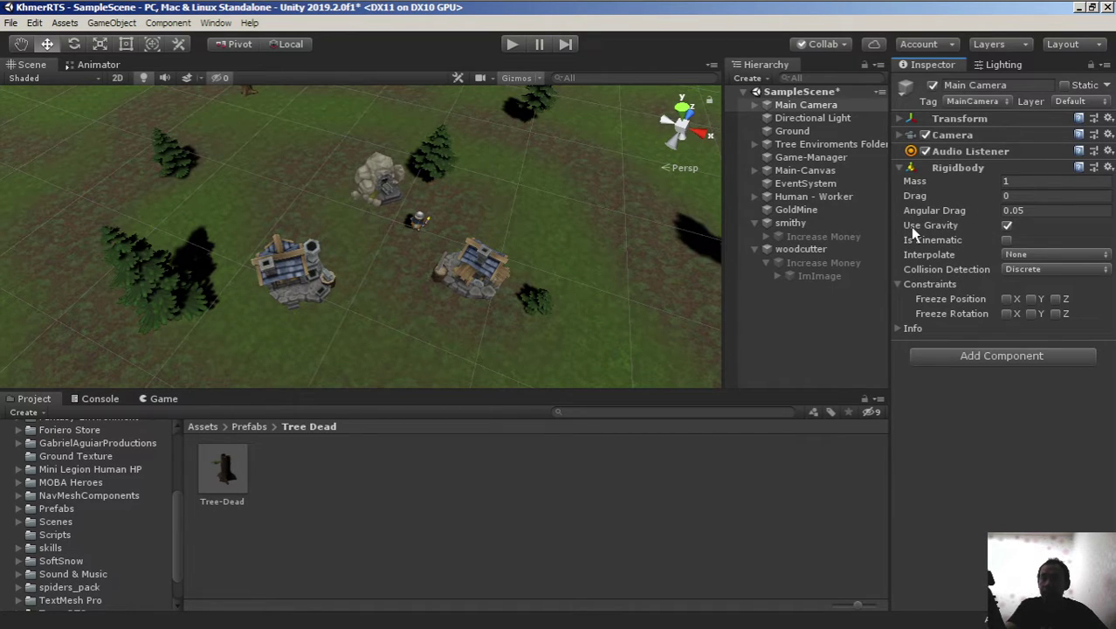
click(1007, 226)
click(1007, 314)
click(1031, 313)
click(1056, 314)
click(68, 509)
- Create a new C# script named CamController in the Scripts folder
click(67, 533)
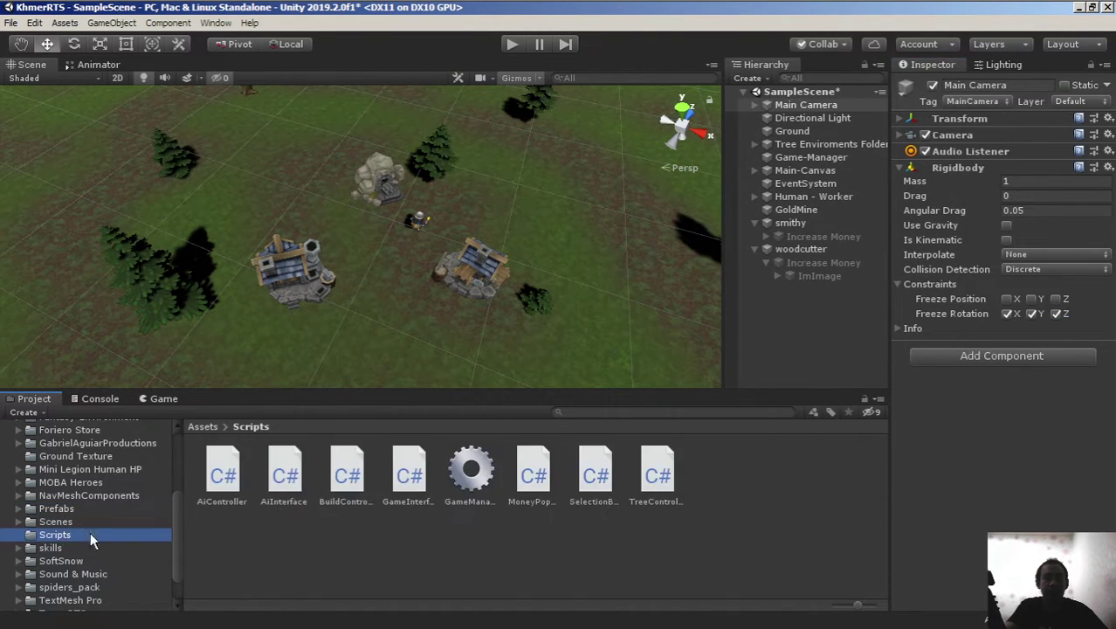
right_click(428, 579)
mouse_move(559, 255)
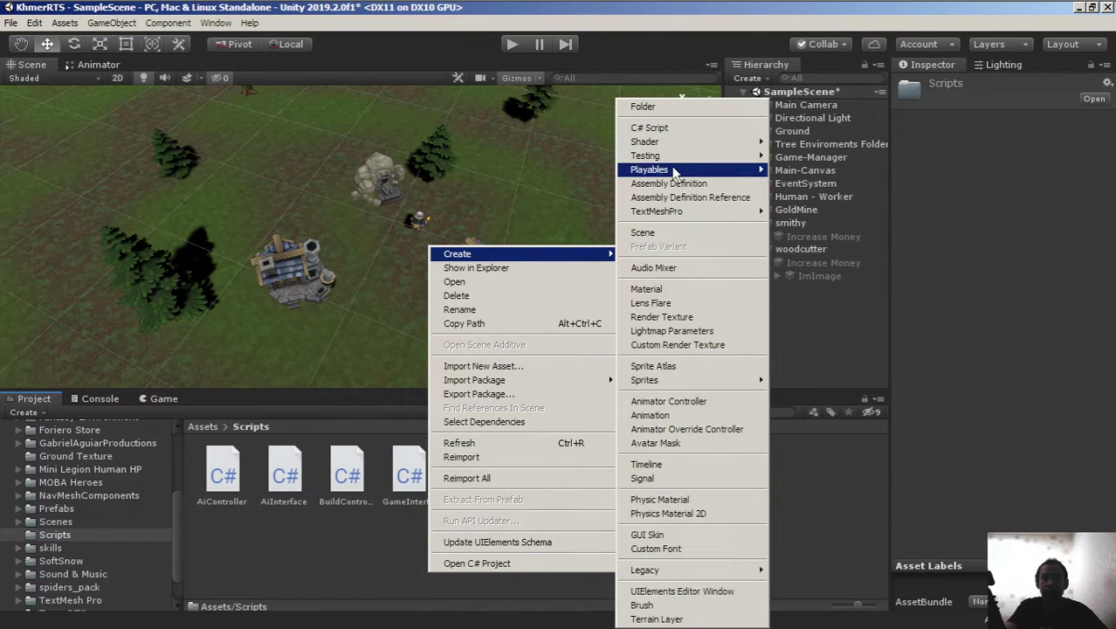
click(666, 131)
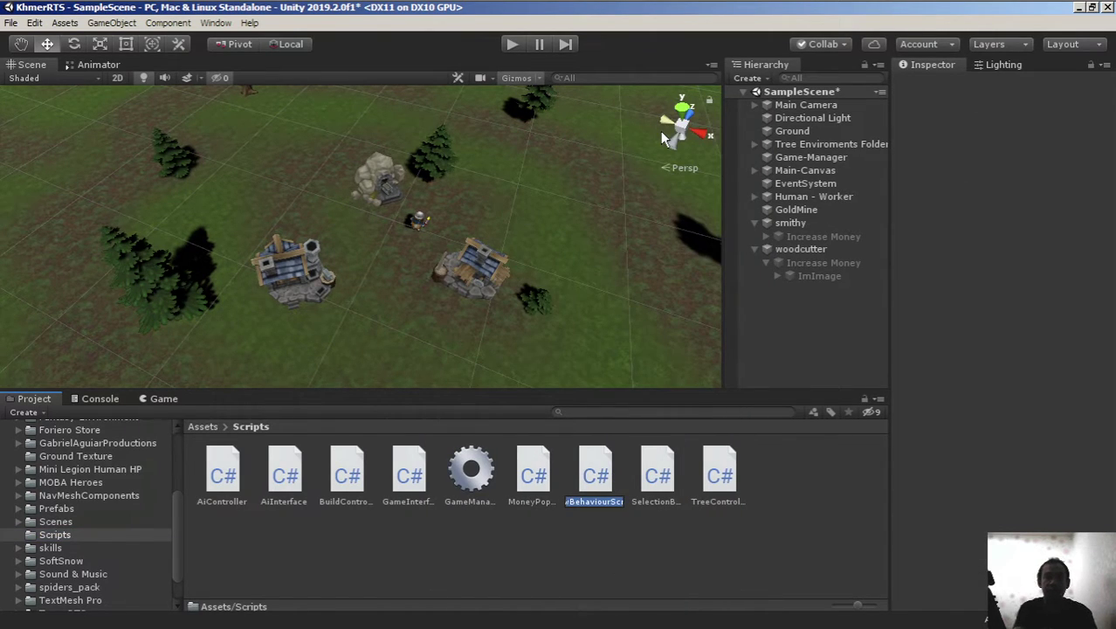
text(Cam)
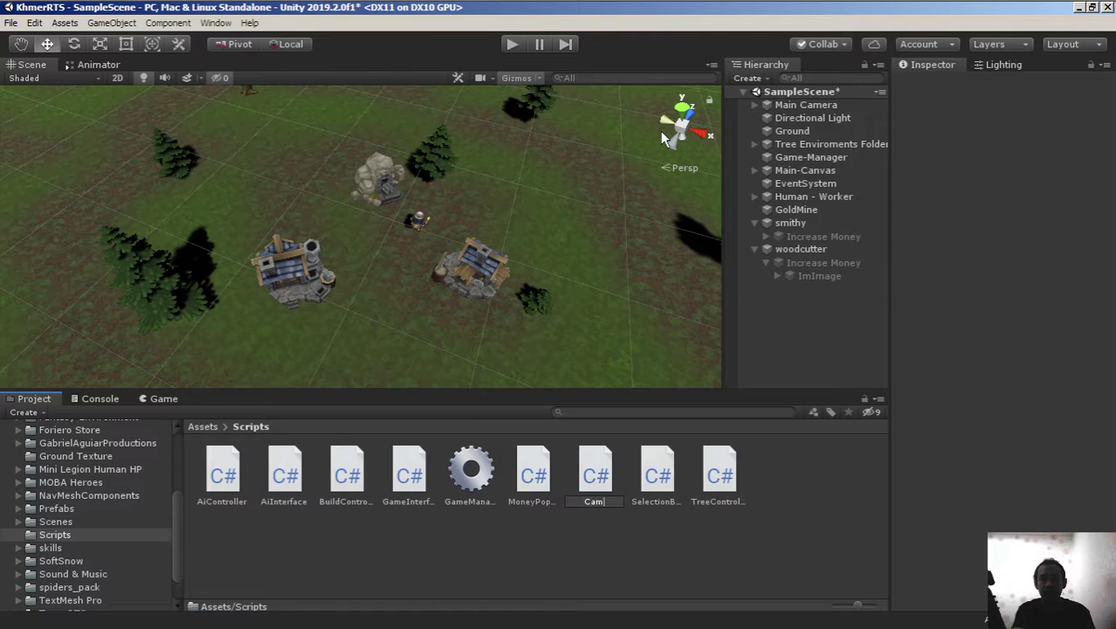
text(Co)
text(ntroller)
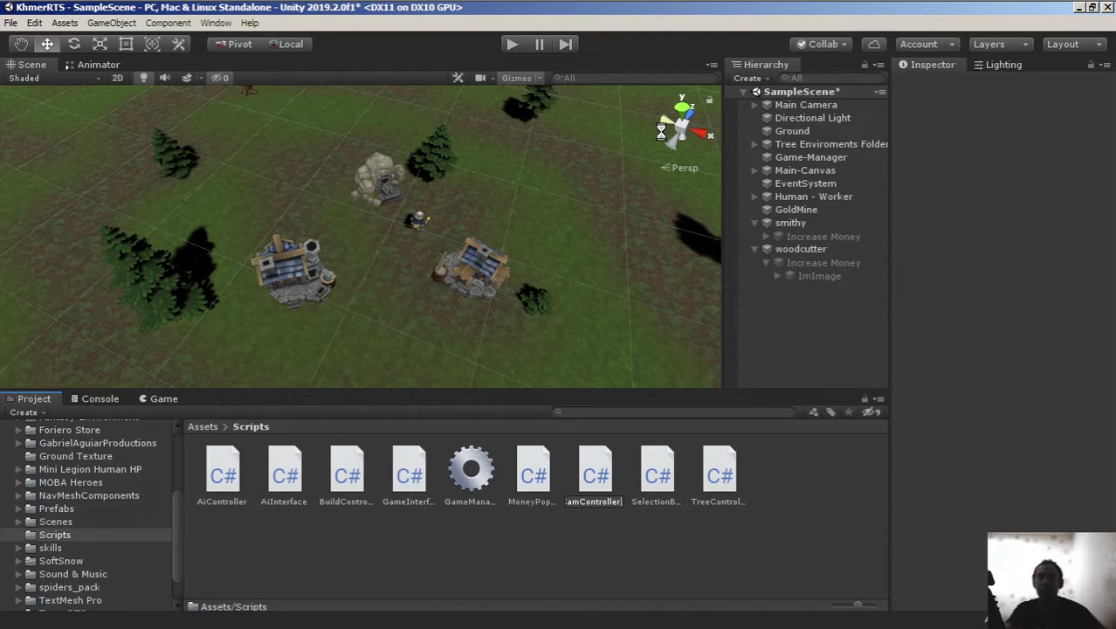
key(Return)
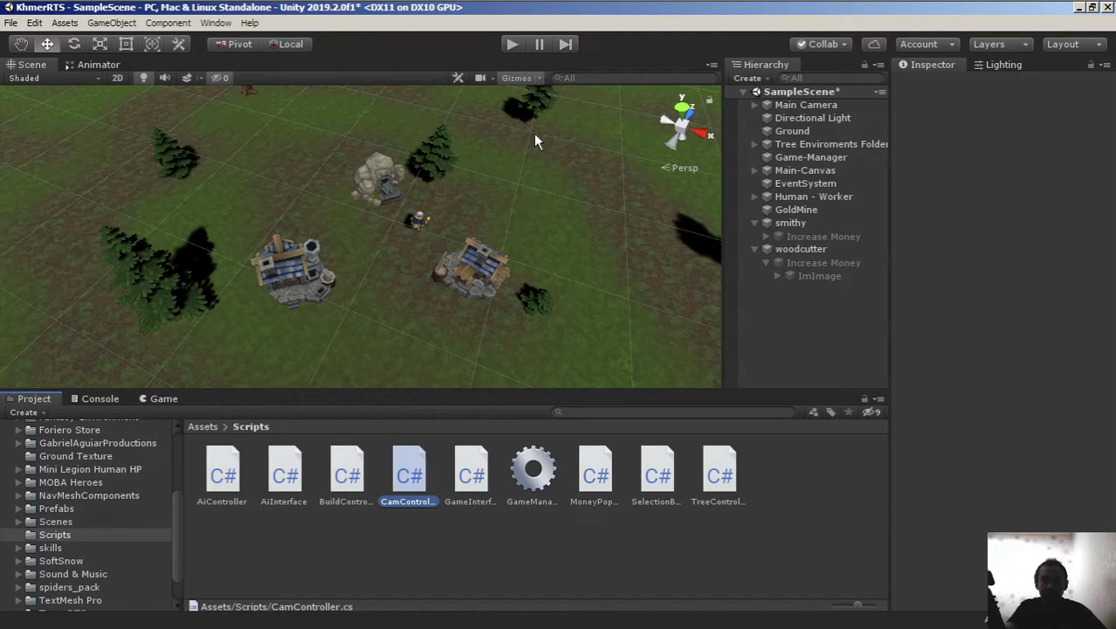
- Attach CamController to the Main Camera and open it in Visual Studio, selecting the template methods
click(786, 106)
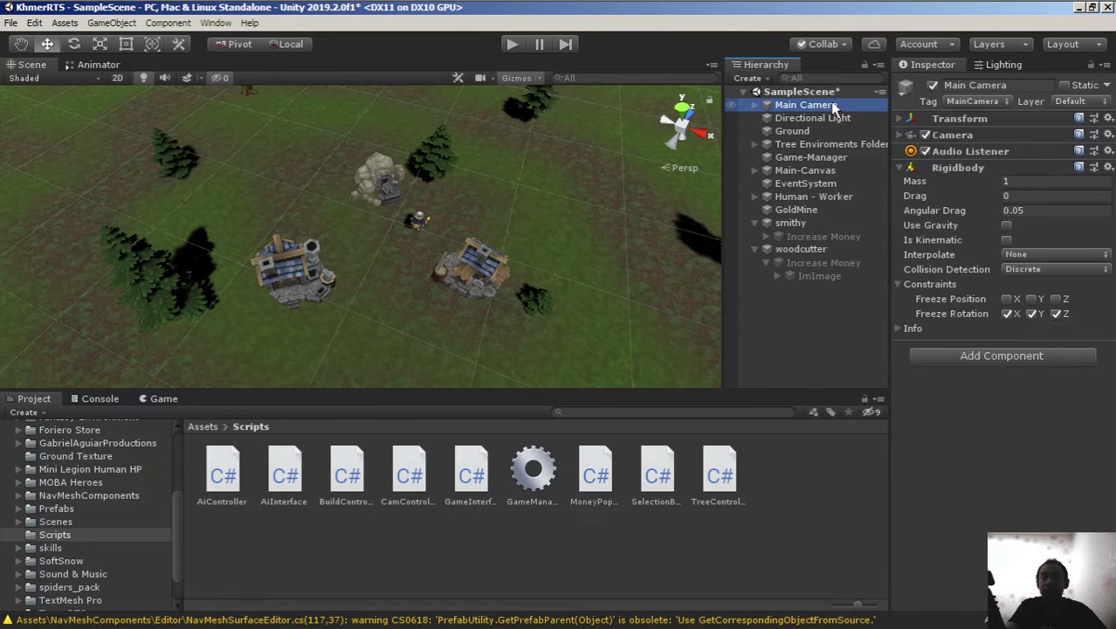
click(908, 168)
click(969, 192)
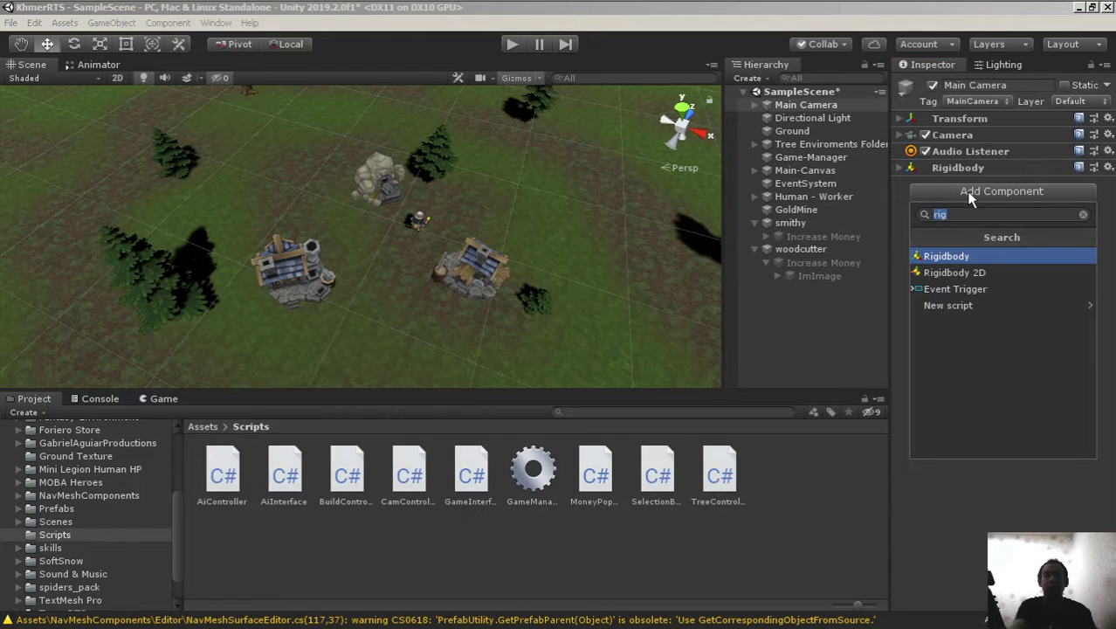
text(cam)
key(Return)
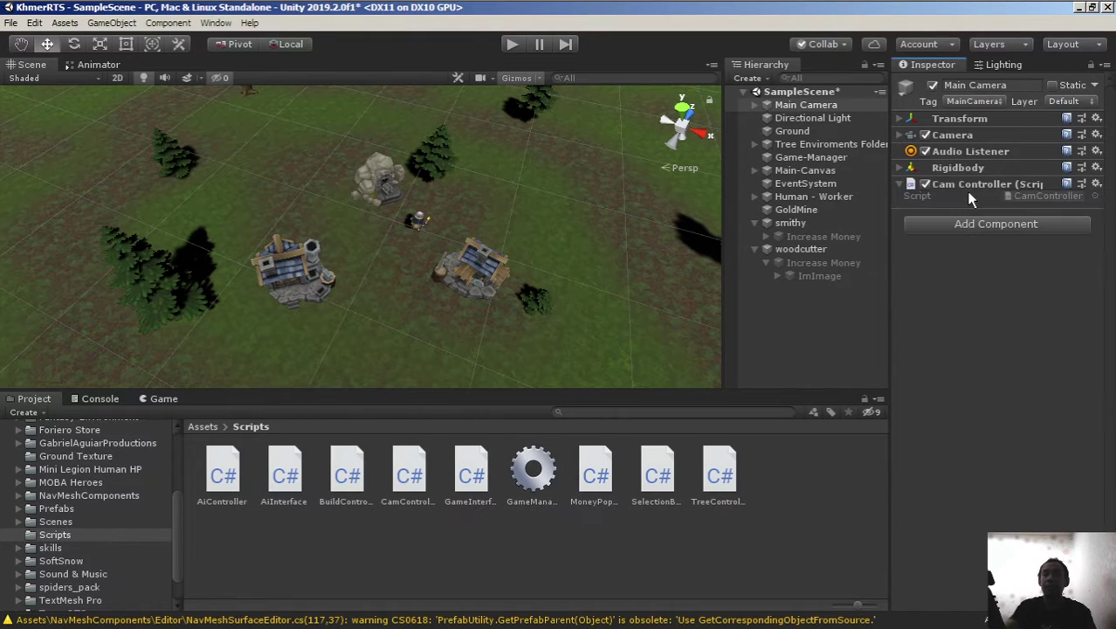
click(1016, 197)
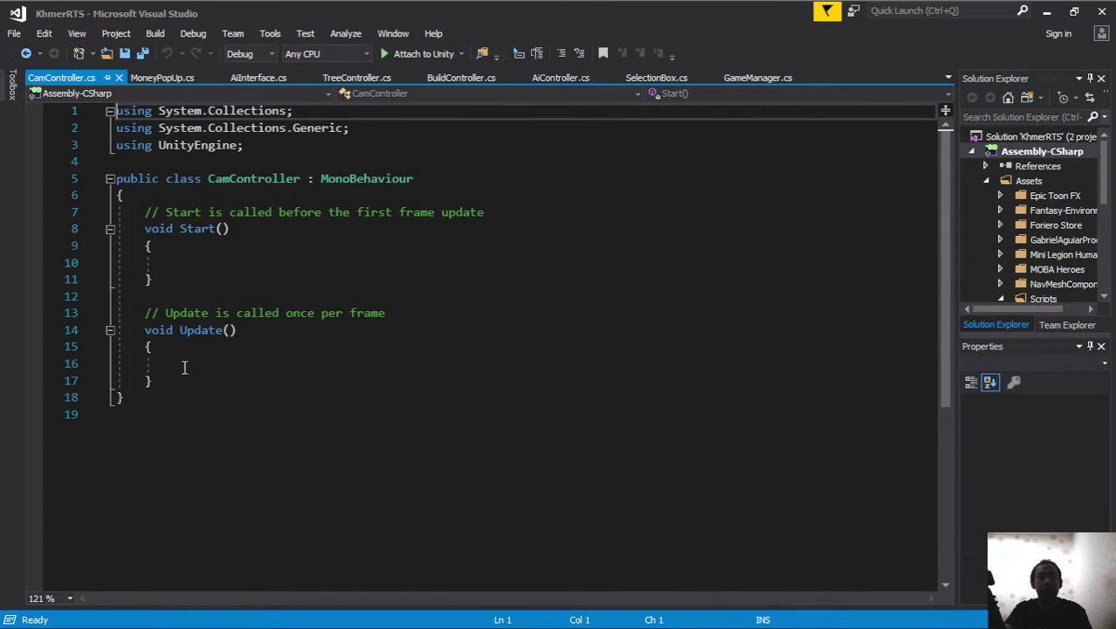
mouse_move(171, 380)
mouse_down()
mouse_move(158, 229)
mouse_move(141, 213)
mouse_up()
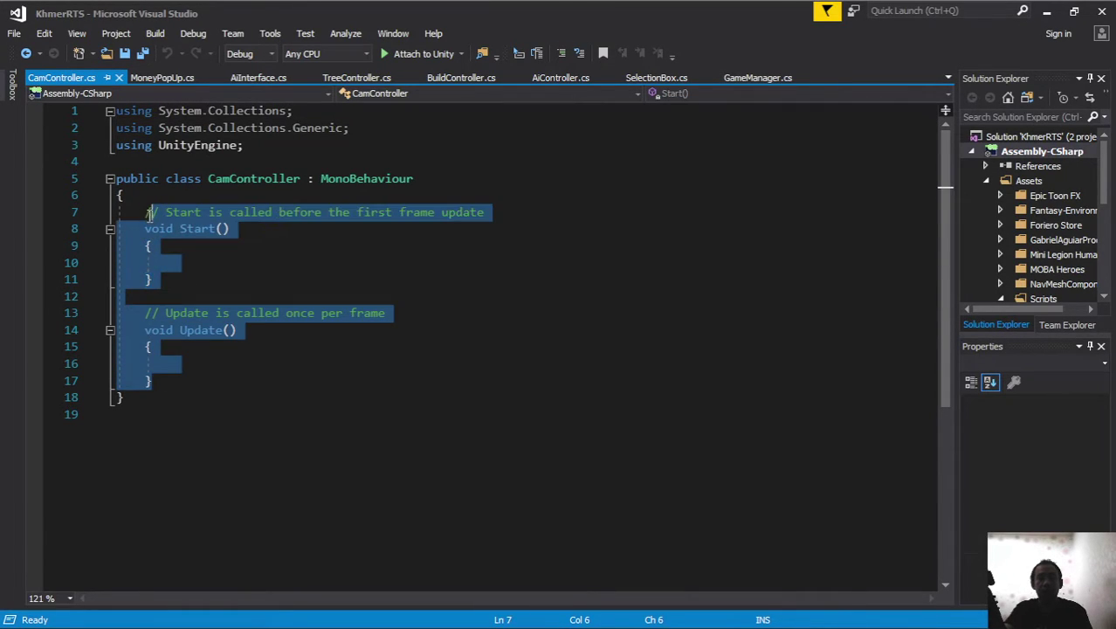
- Replace the template code with public float fields MoveSpeed and NormalizeSpeed
text(pu)
key(Return)
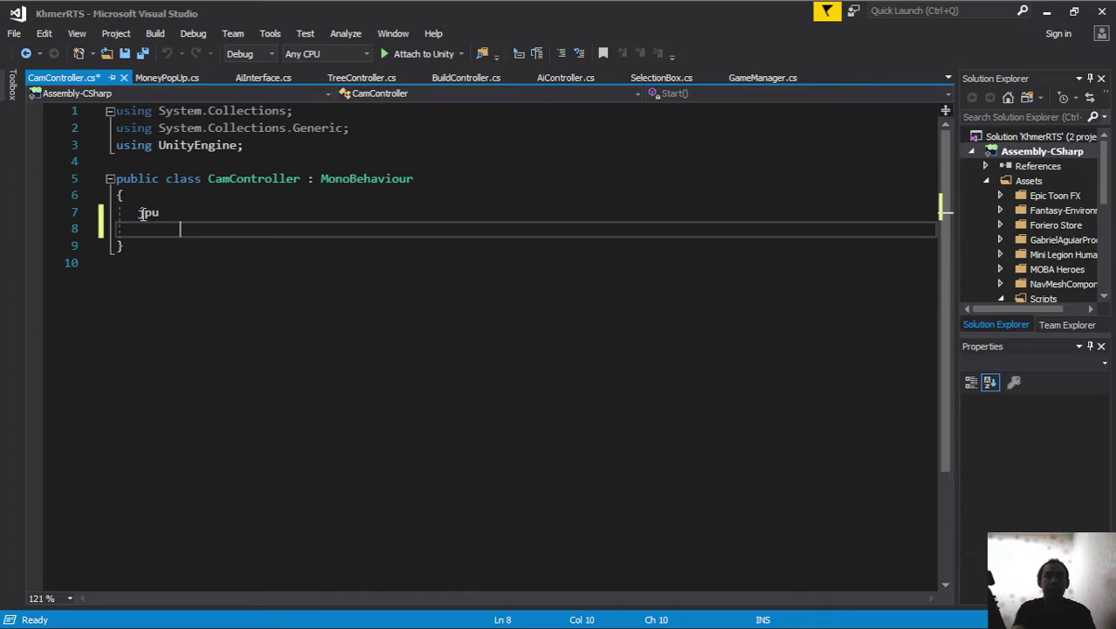
key(BackSpace)
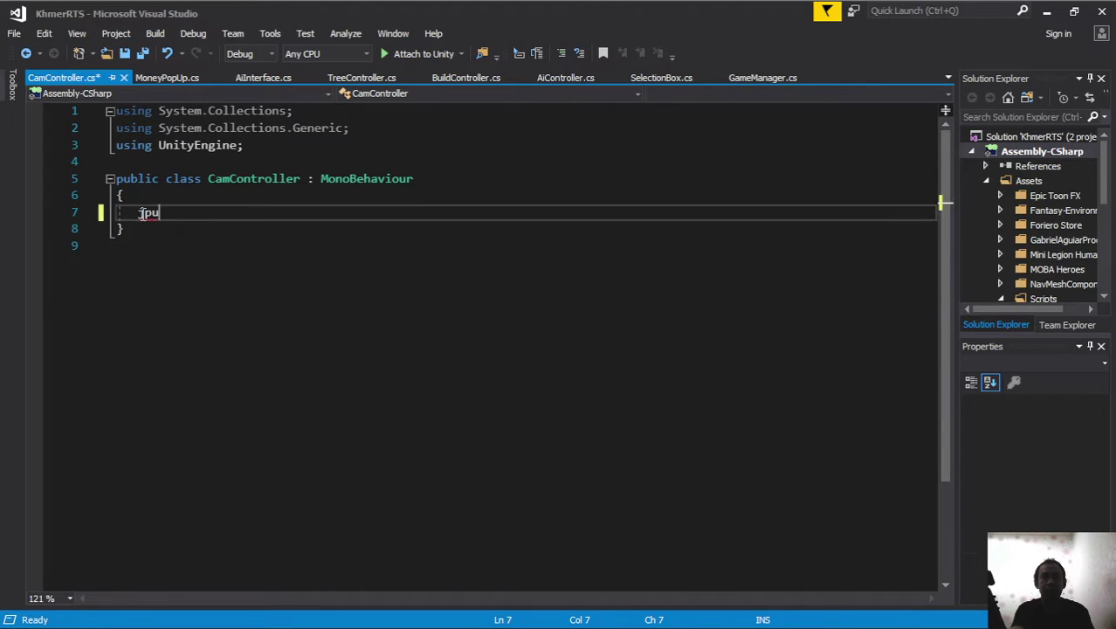
key(Return)
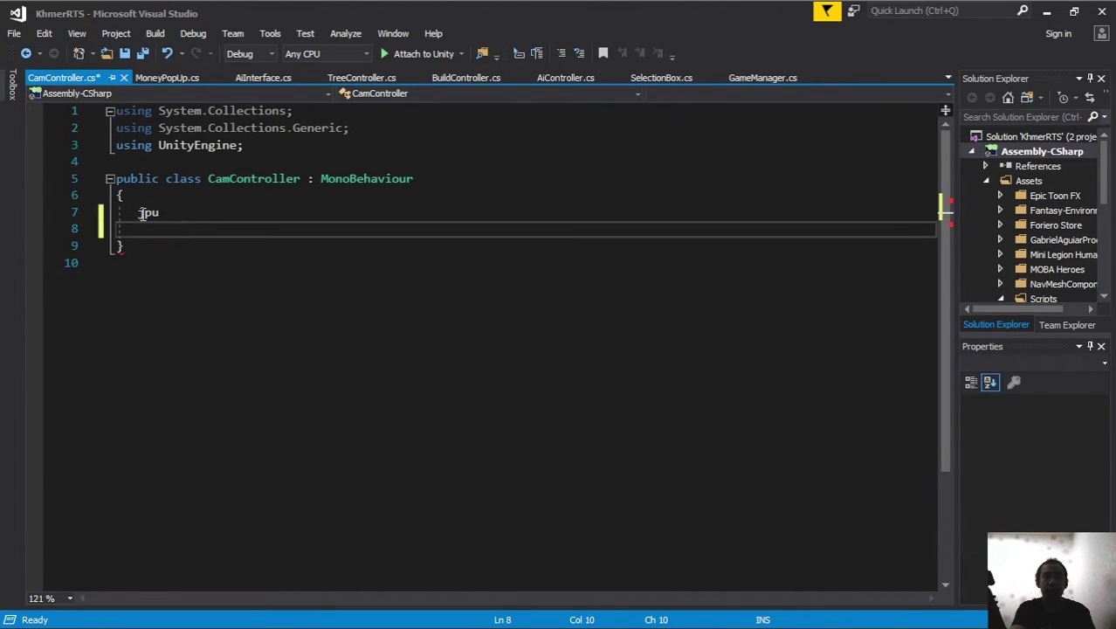
key(BackSpace)
key(BackSpace)
key(BackSpace)
key(BackSpace)
key(BackSpace)
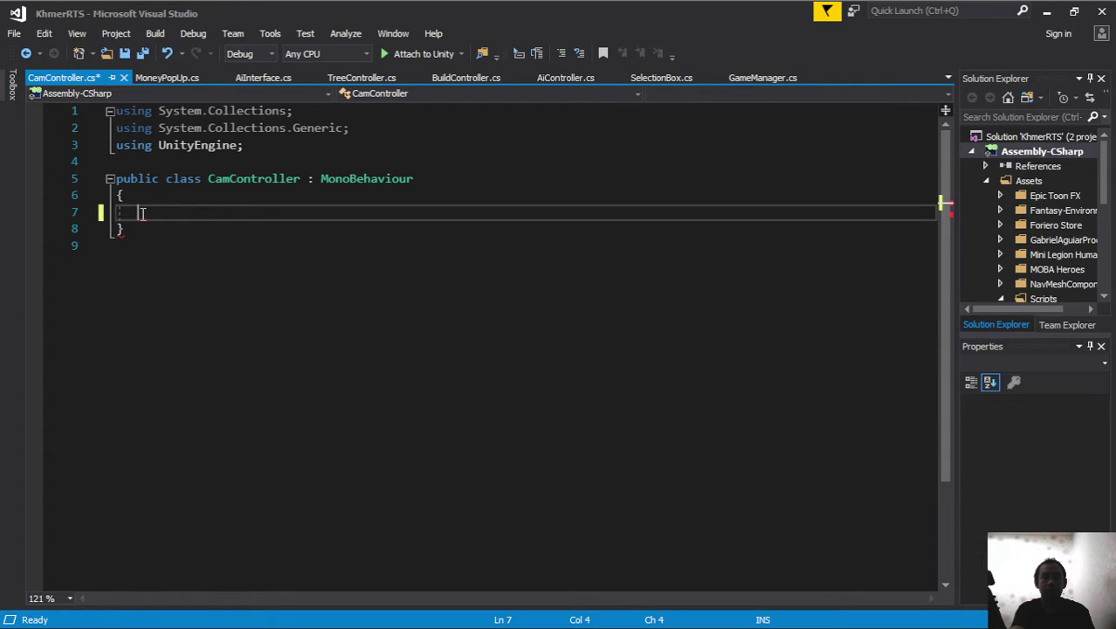
text(public float )
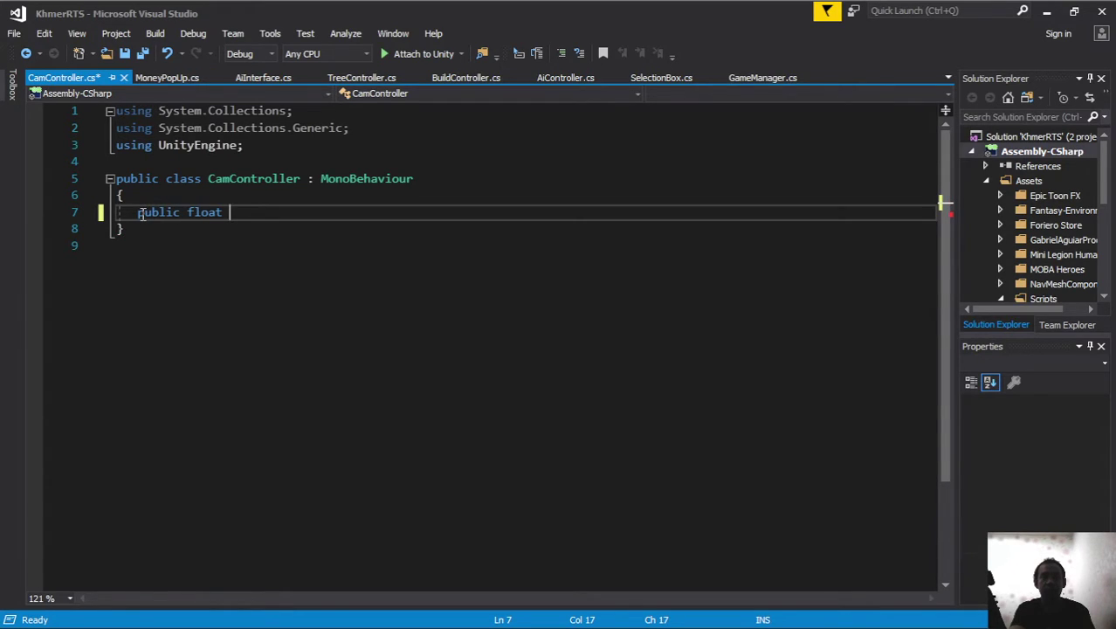
text(MoveSpeed;)
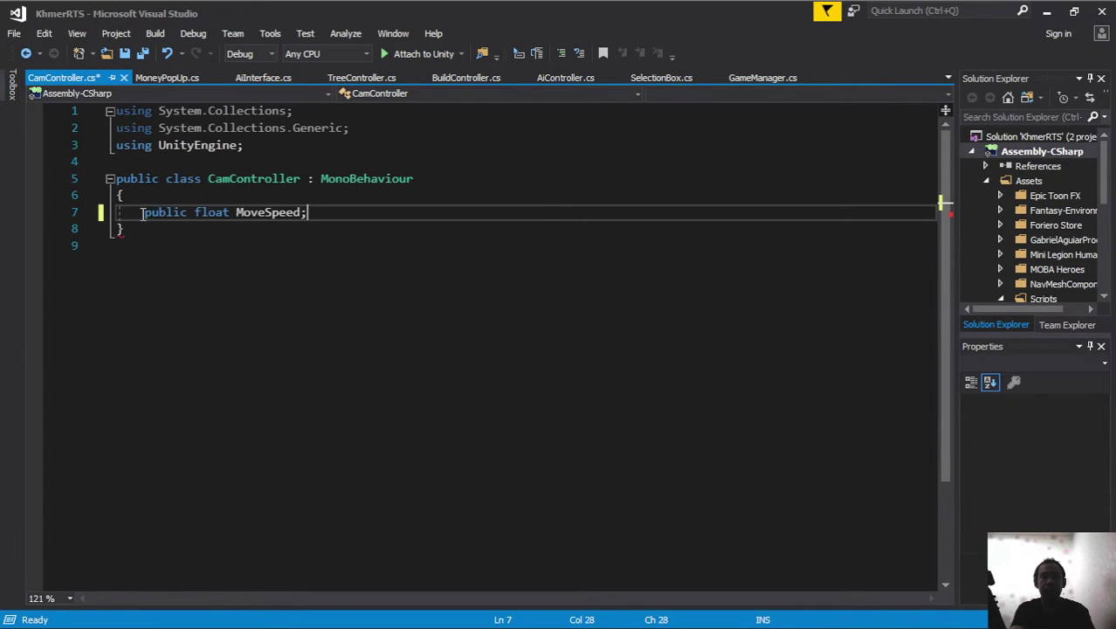
key(Return)
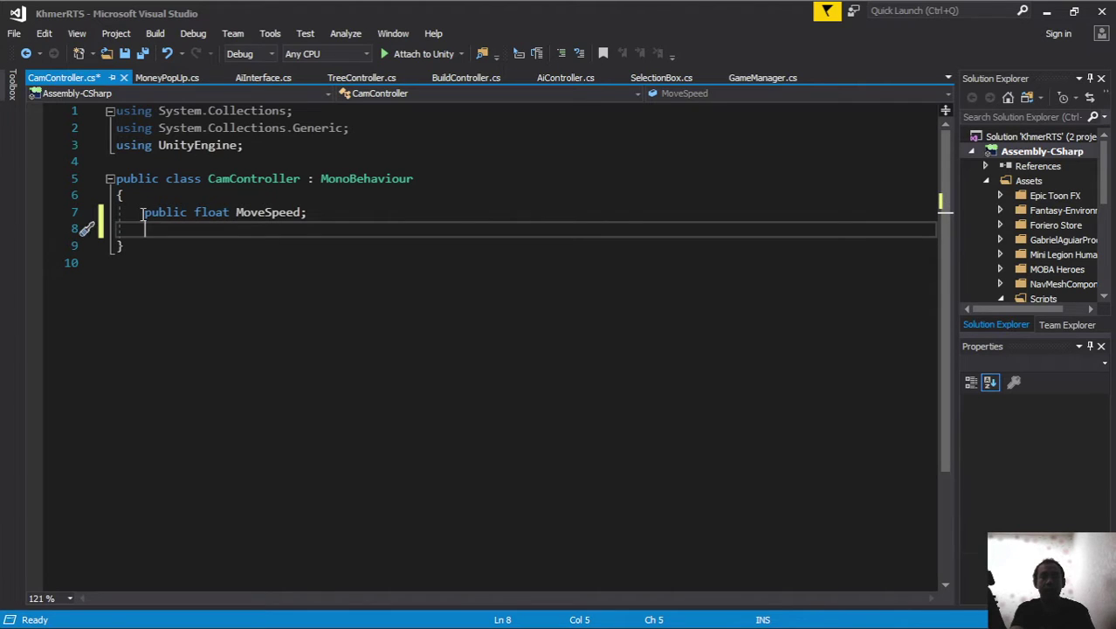
text(public float )
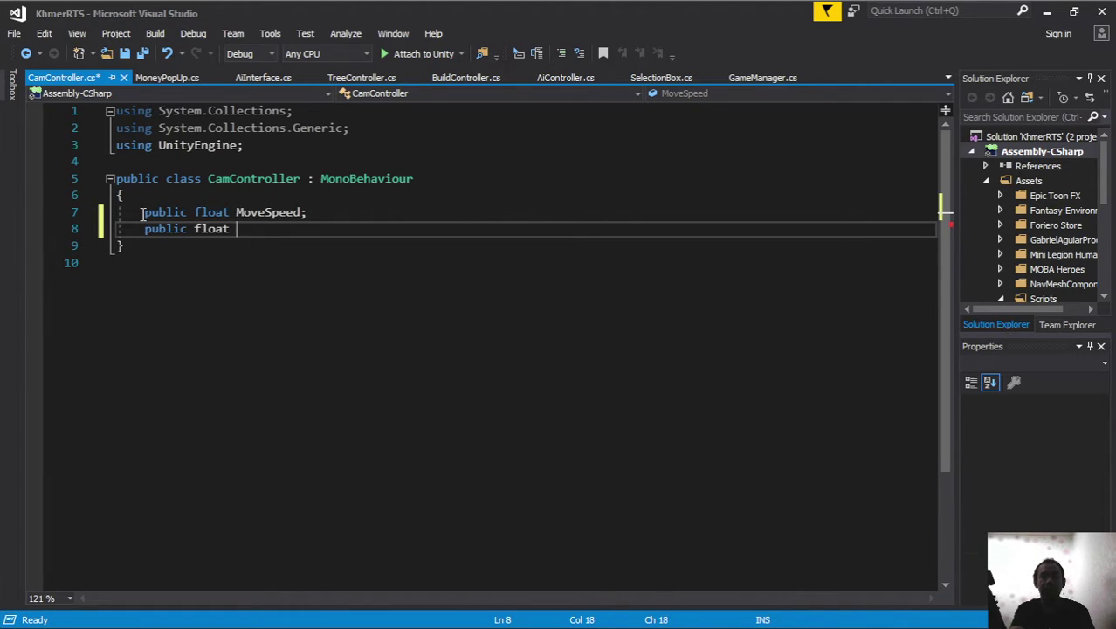
text(Normal)
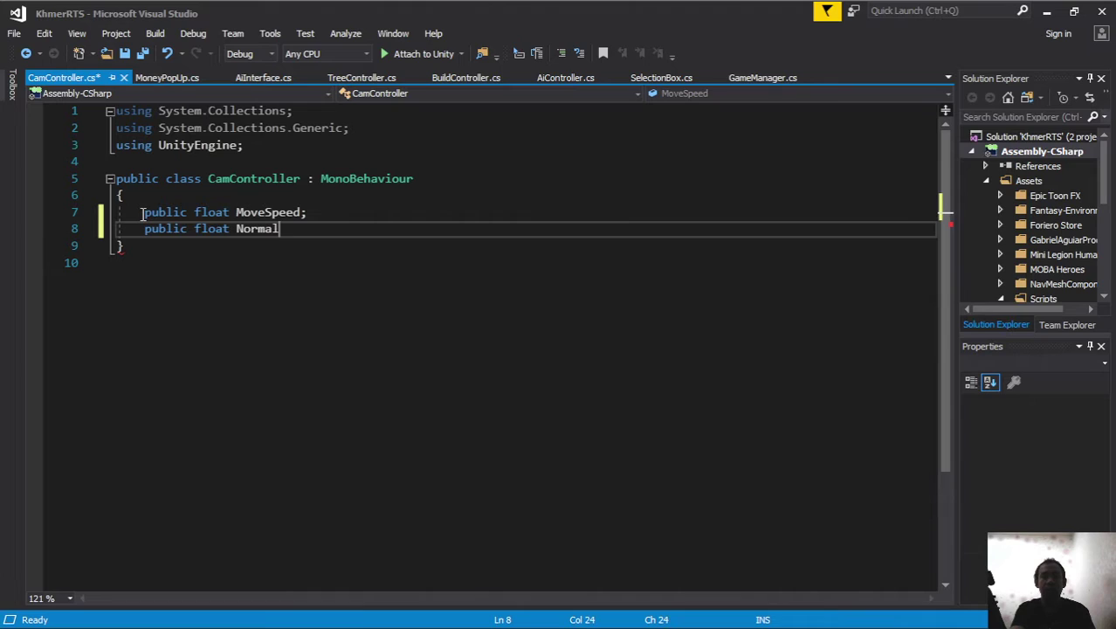
text(Speed)
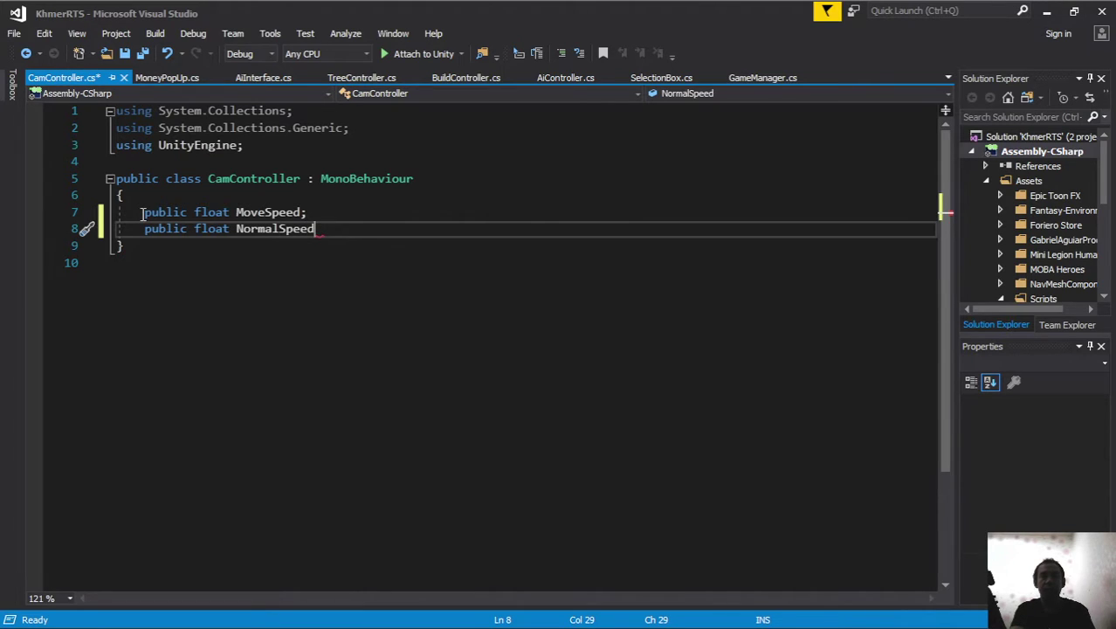
key(BackSpace)
key(BackSpace)
key(BackSpace)
key(BackSpace)
key(BackSpace)
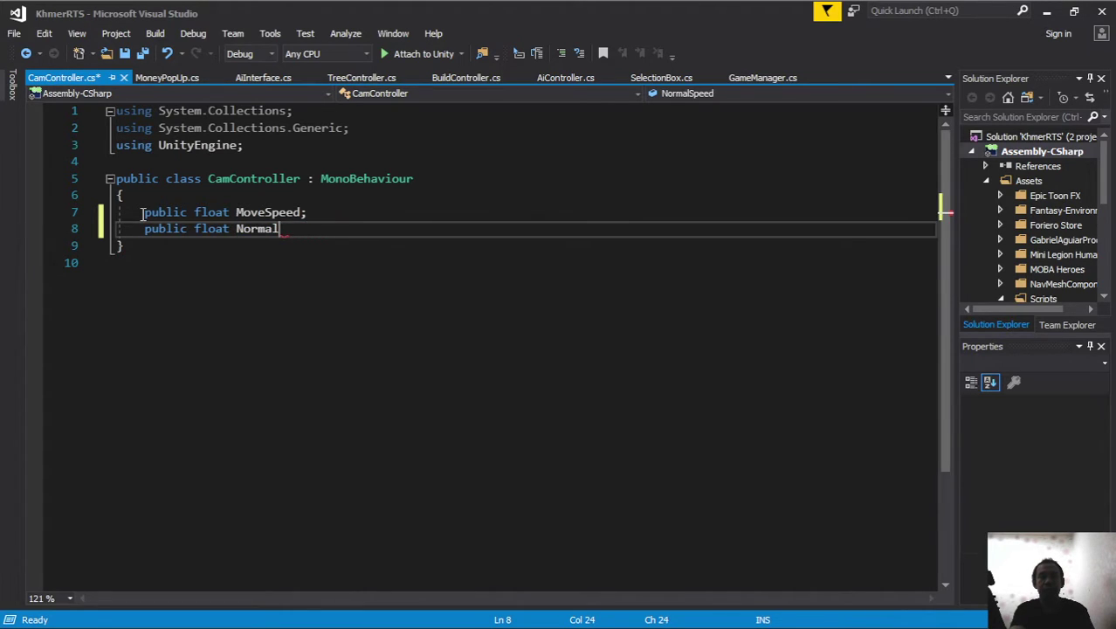
text(iz)
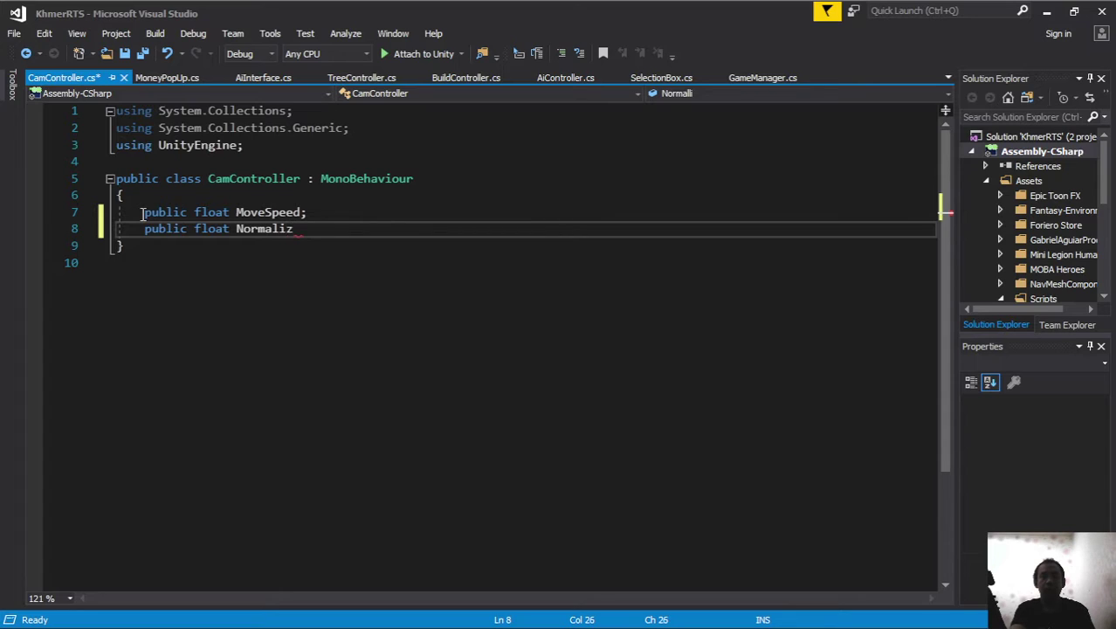
text(eSpeed;)
key(Return)
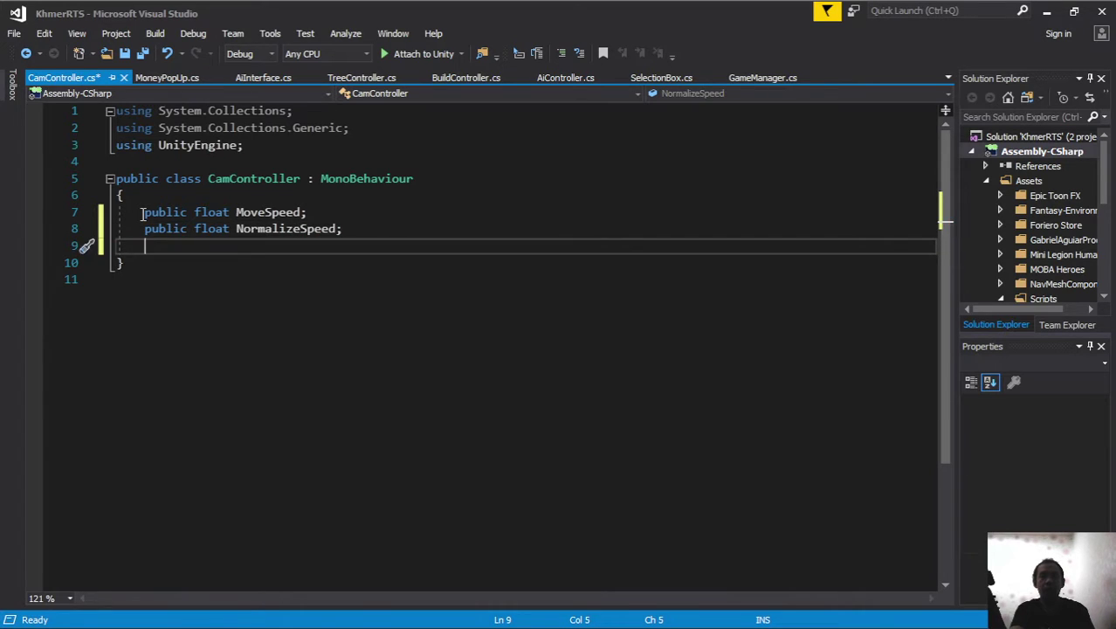
- Declare a public Rigidbody field named rb below the speed fields
key(Return)
key(BackSpace)
text(public )
text(ri)
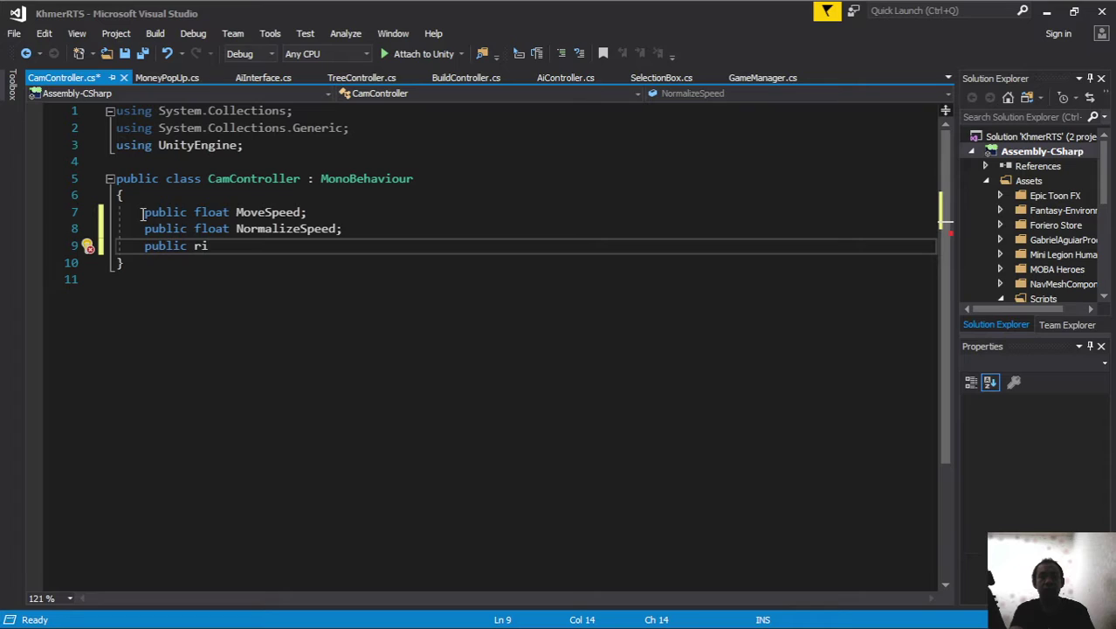
key(space)
text(rb;)
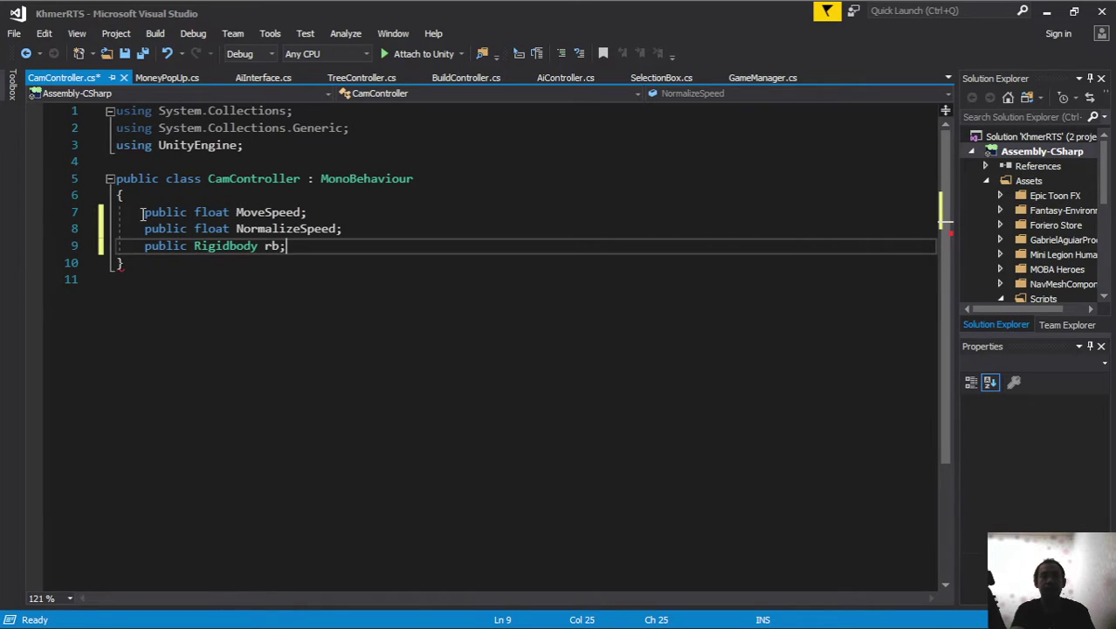
key(Return)
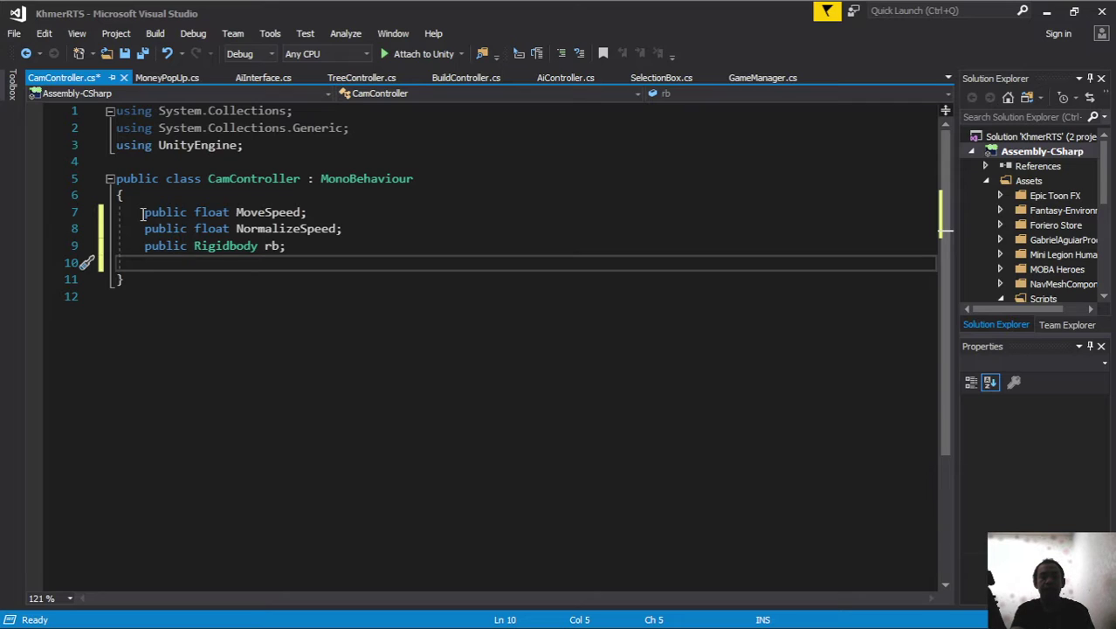
- Declare an empty private void Movement() method
key(Return)
text(p)
key(BackSpace)
text(pr)
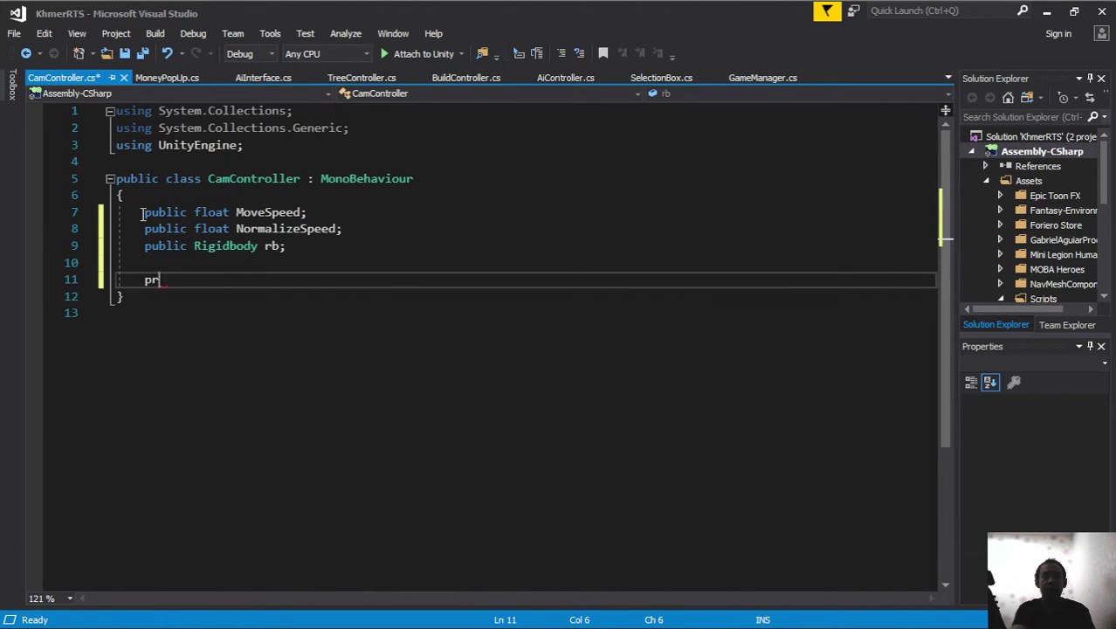
text(ivate void MOv)
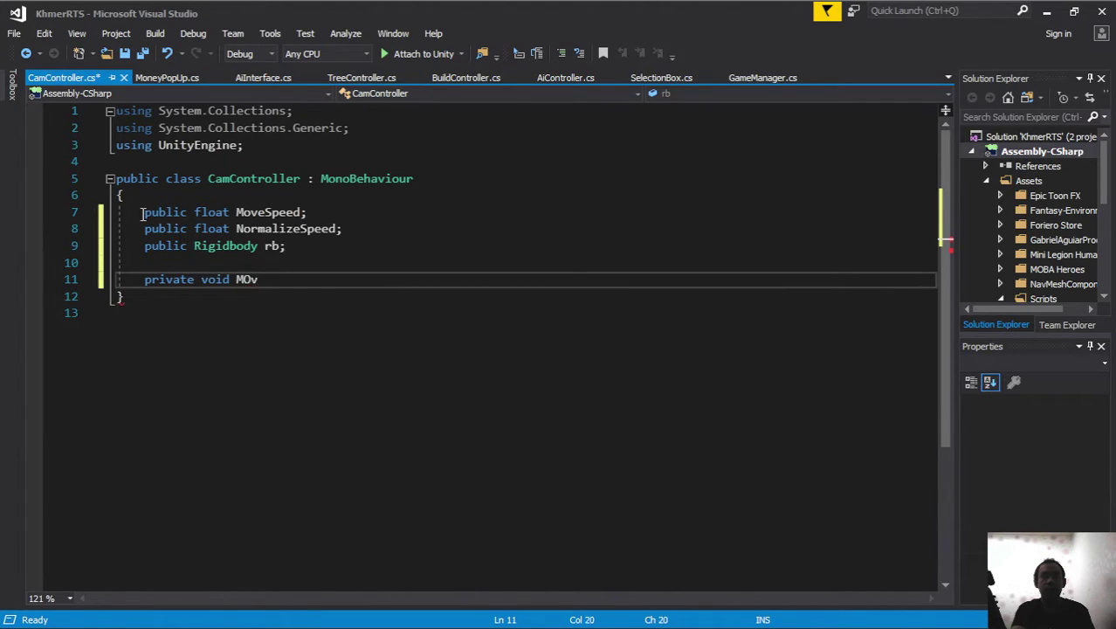
key(BackSpace)
key(BackSpace)
text(ov)
key(BackSpace)
key(BackSpace)
text(ovement())
key(Return)
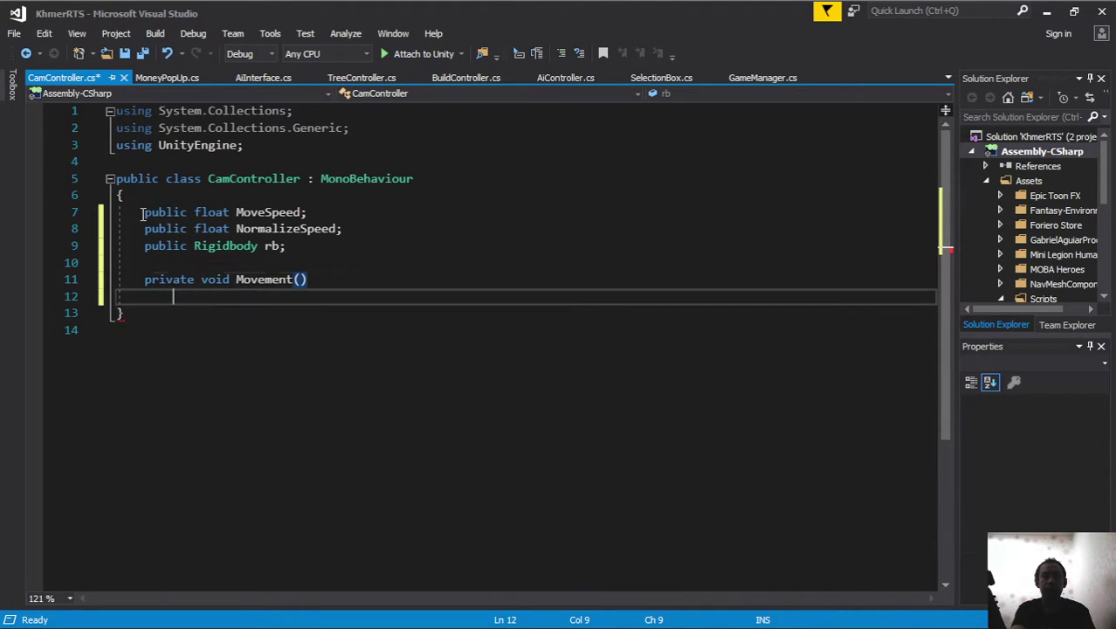
text({)
key(Return)
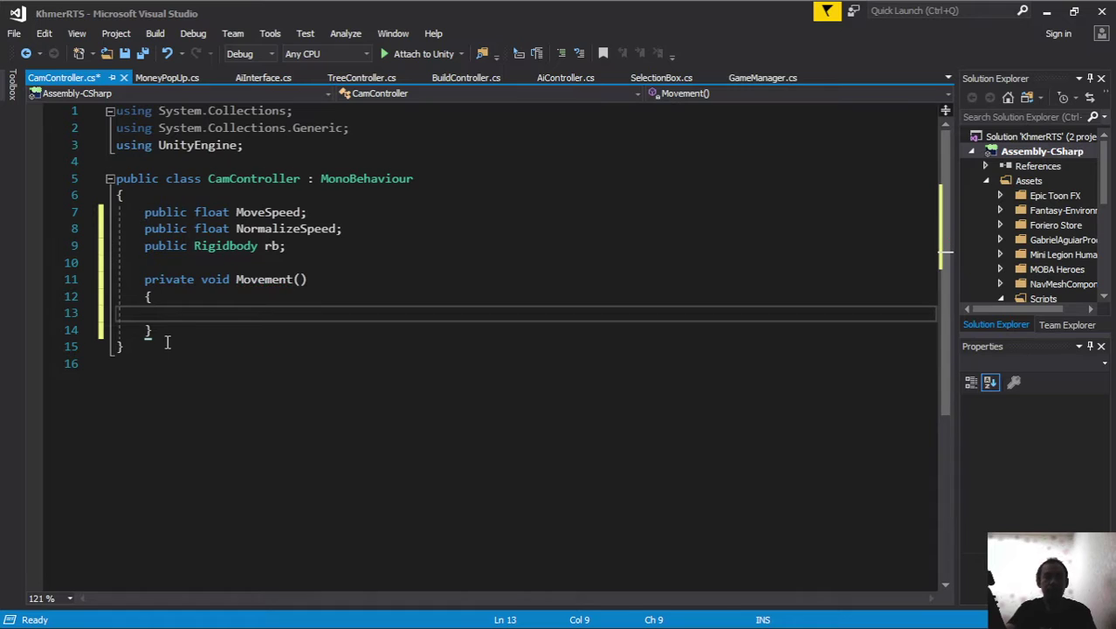
- Add an Update method that calls Movement()
click(166, 333)
key(Return)
text(u)
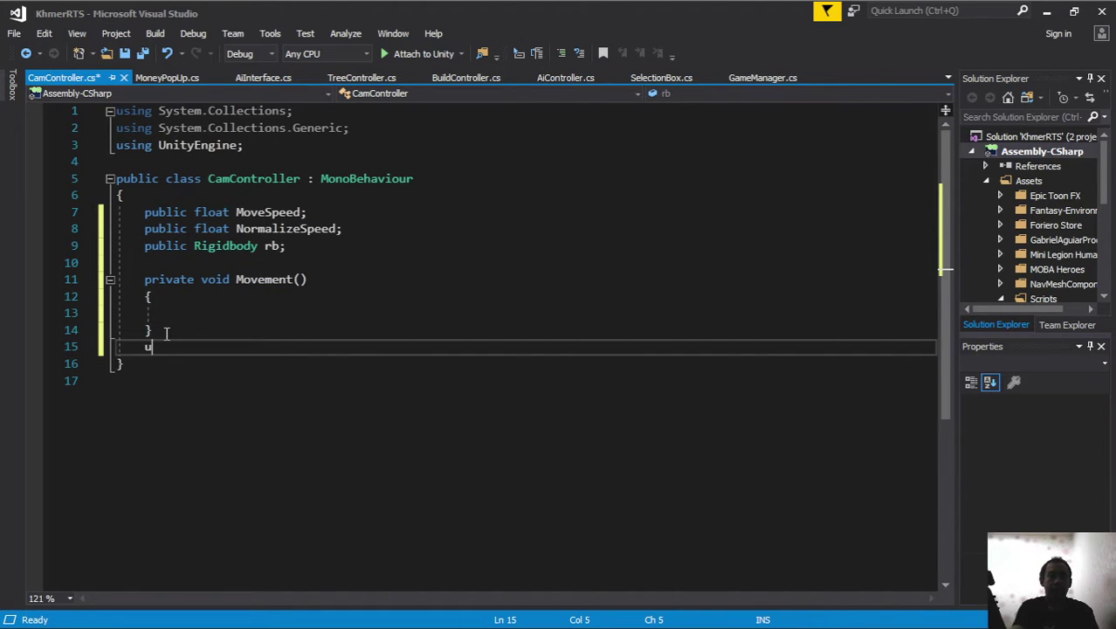
key(Tab)
text(mo)
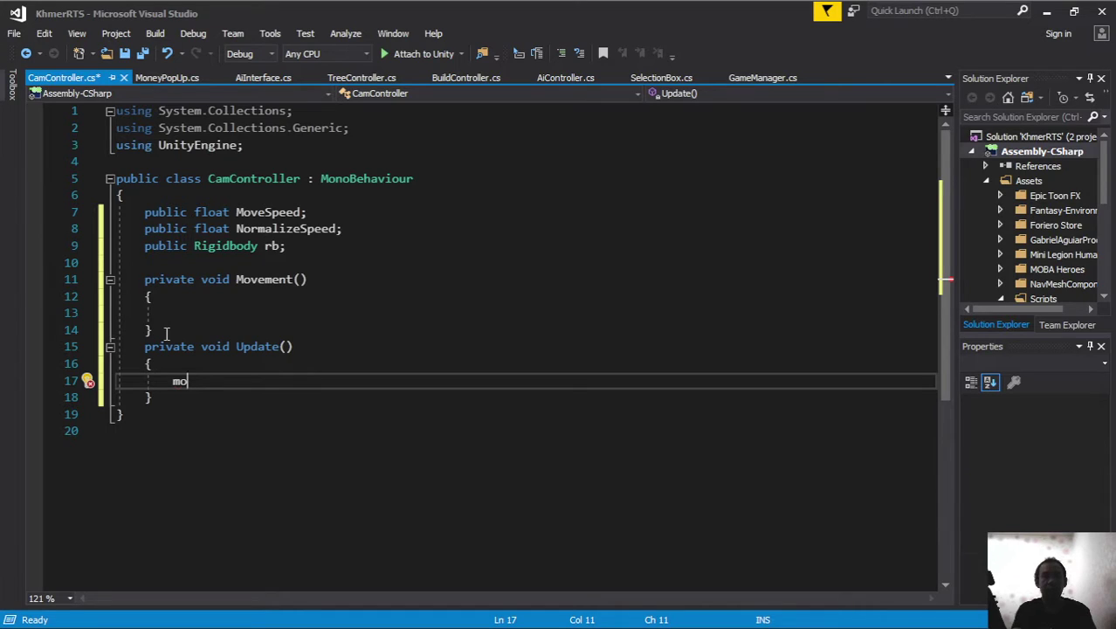
text(ve)
key(BackSpace)
key(BackSpace)
key(BackSpace)
text(mo)
text(ve();)
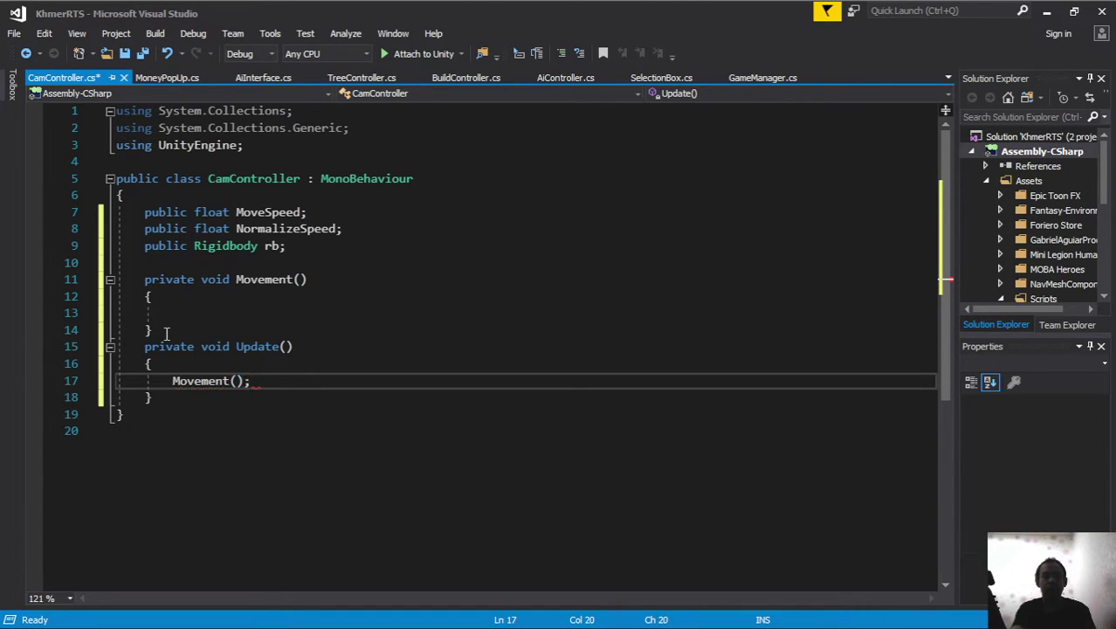
- In Movement, compute float x = Input.GetAxis("Horizontal") * MoveSpeed * Time.deltaTime
click(191, 311)
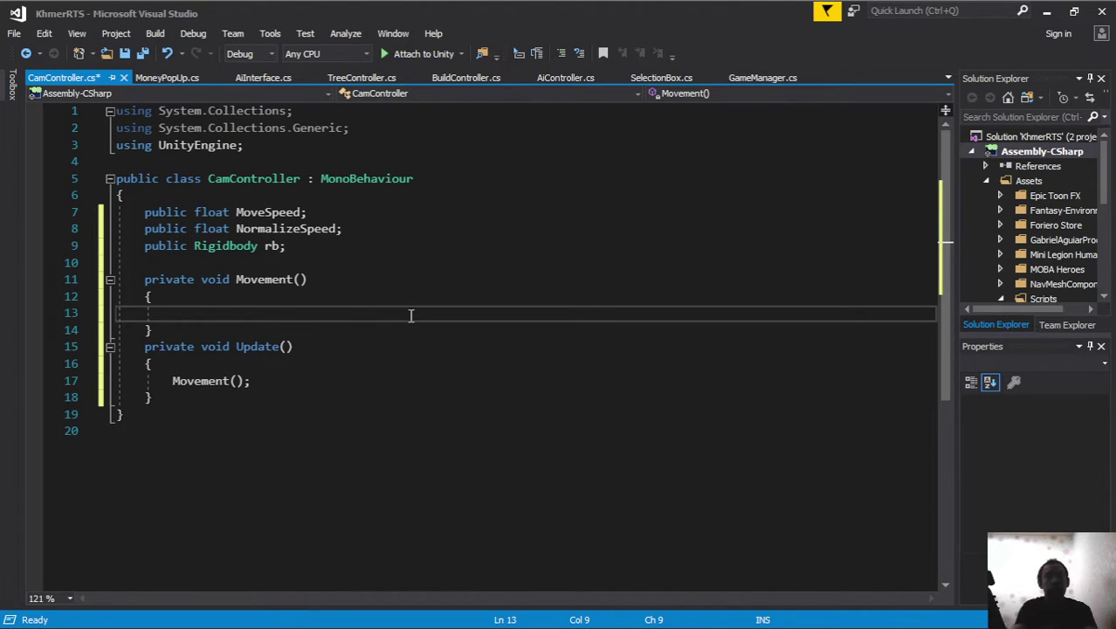
text(float )
text(x = )
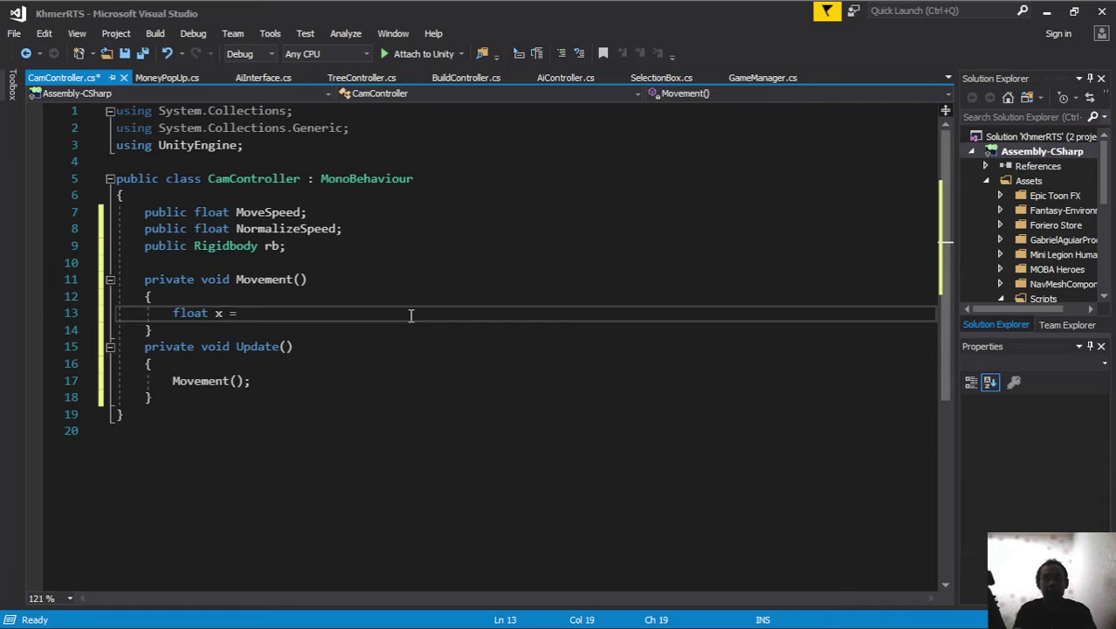
text(Input.g)
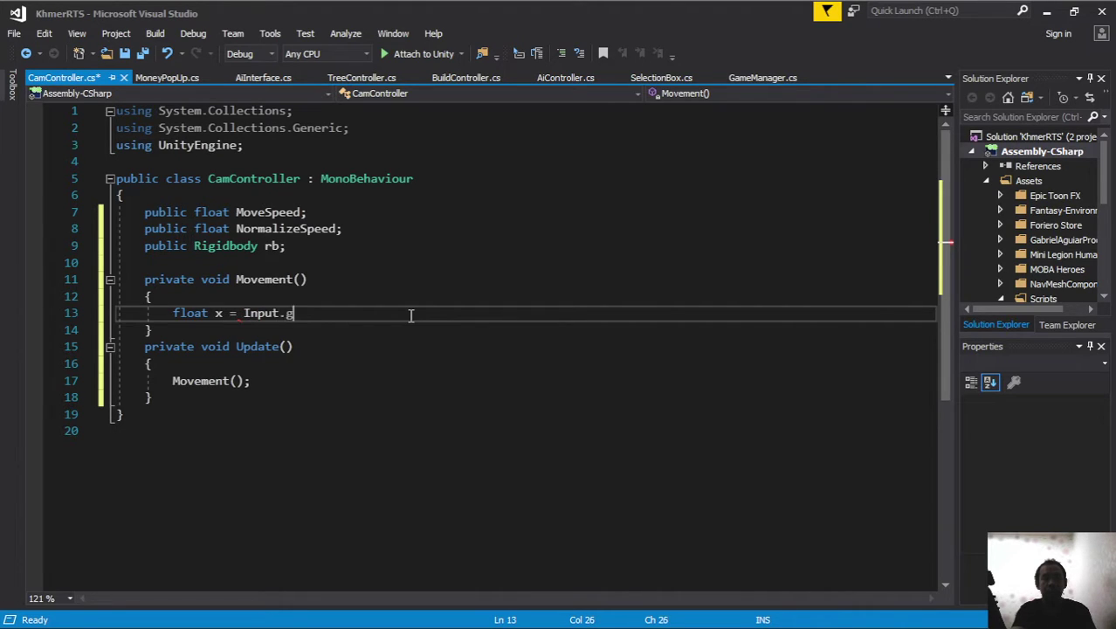
text(etax)
key(Return)
key(BackSpace)
key(BackSpace)
key(BackSpace)
text(A)
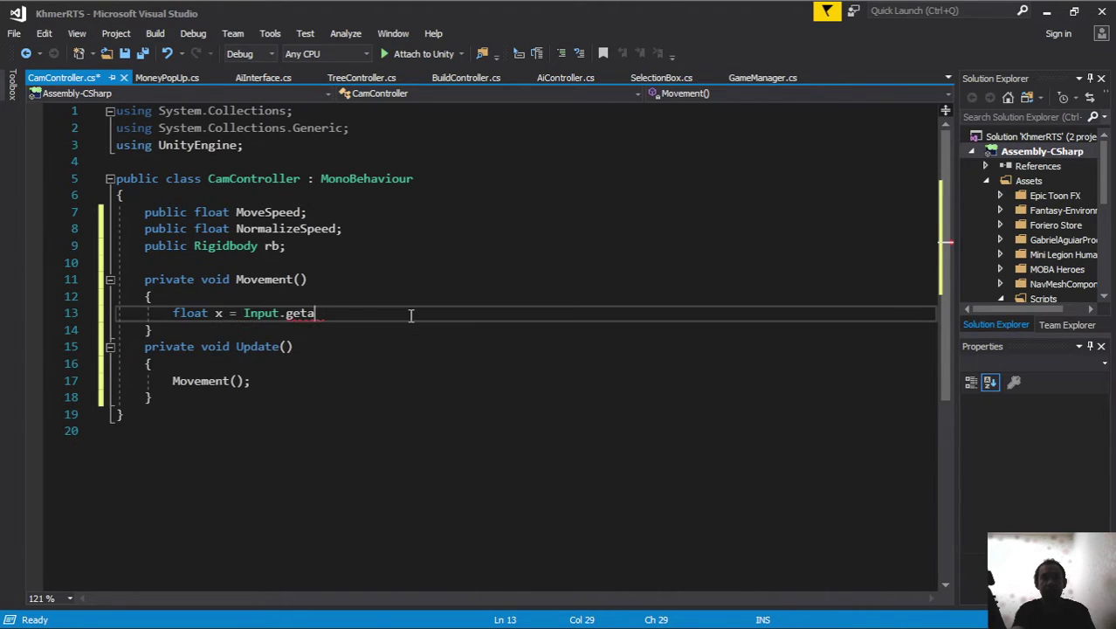
key(BackSpace)
key(BackSpace)
text(tas)
key(BackSpace)
text(x)
key(Tab)
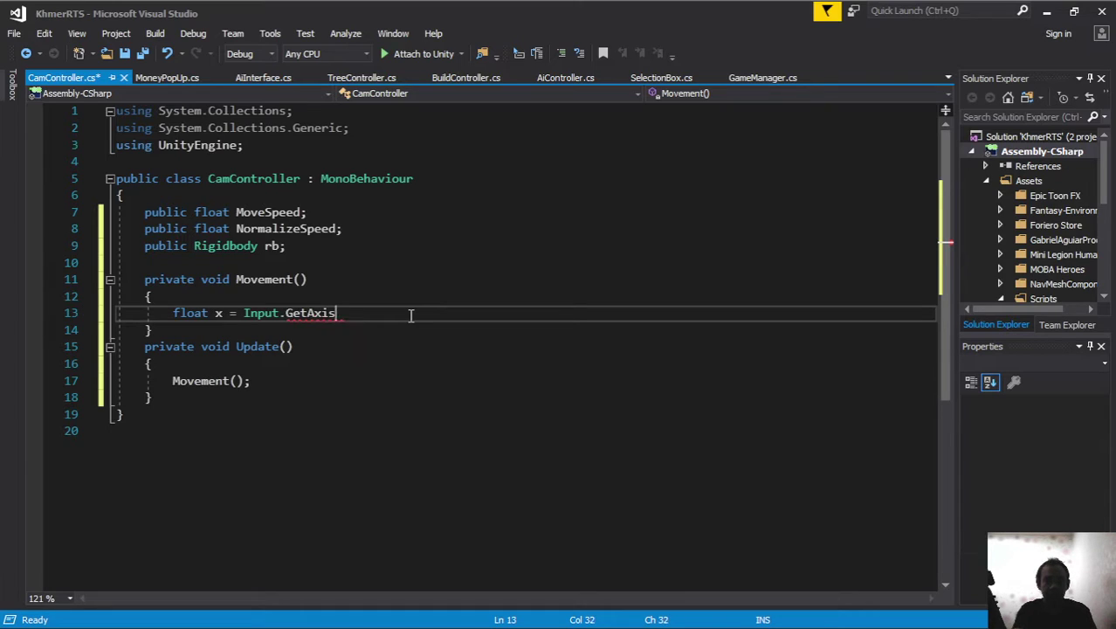
text(("Ho)
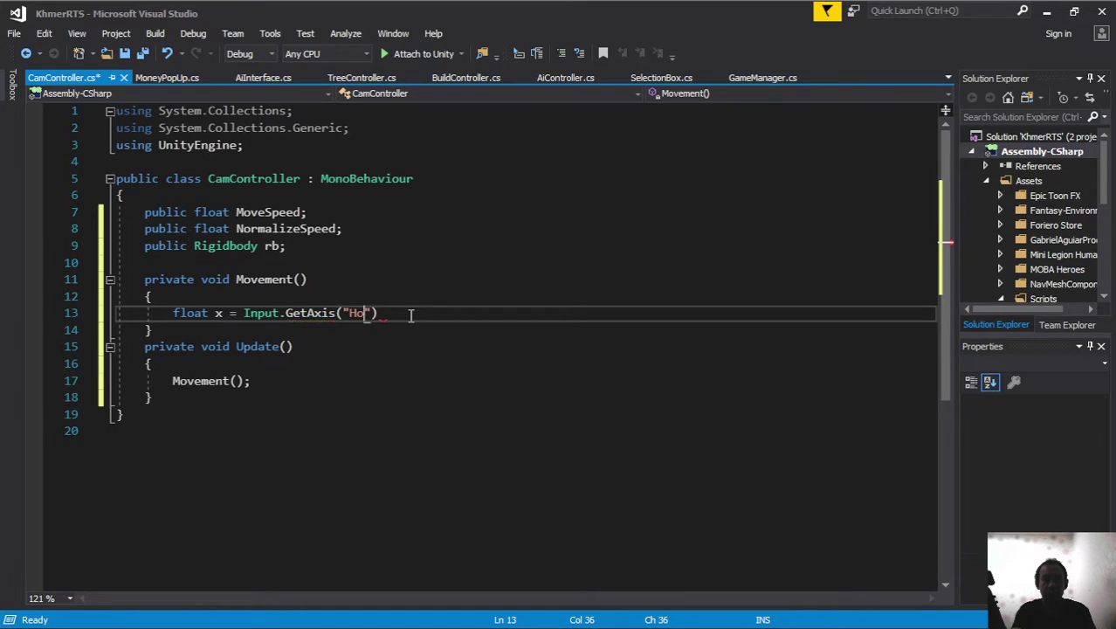
text(rizontal)
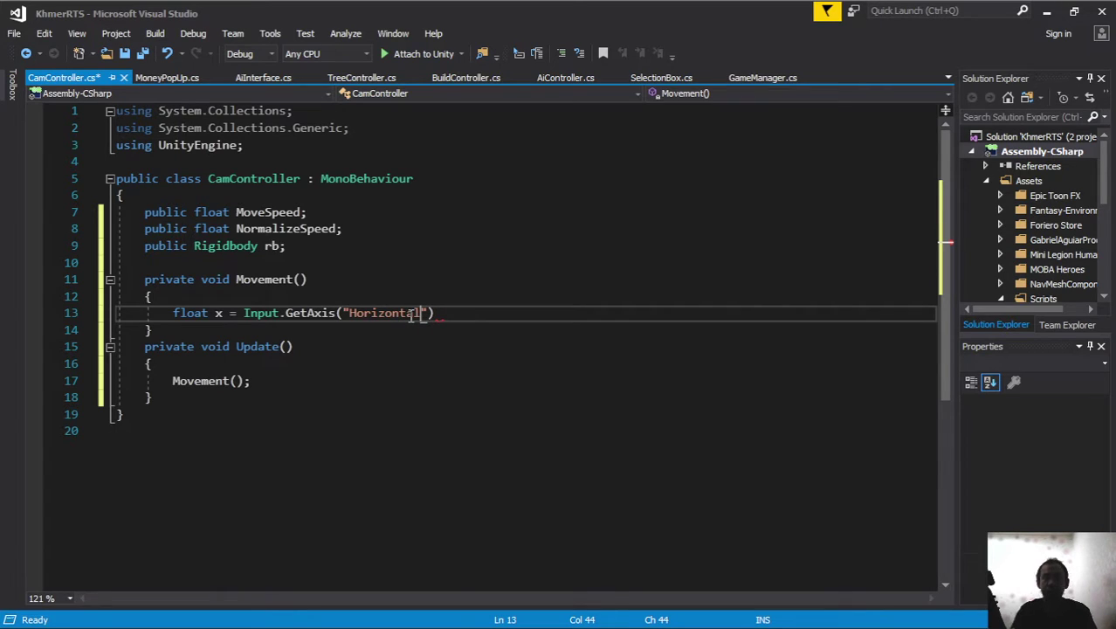
text(") * )
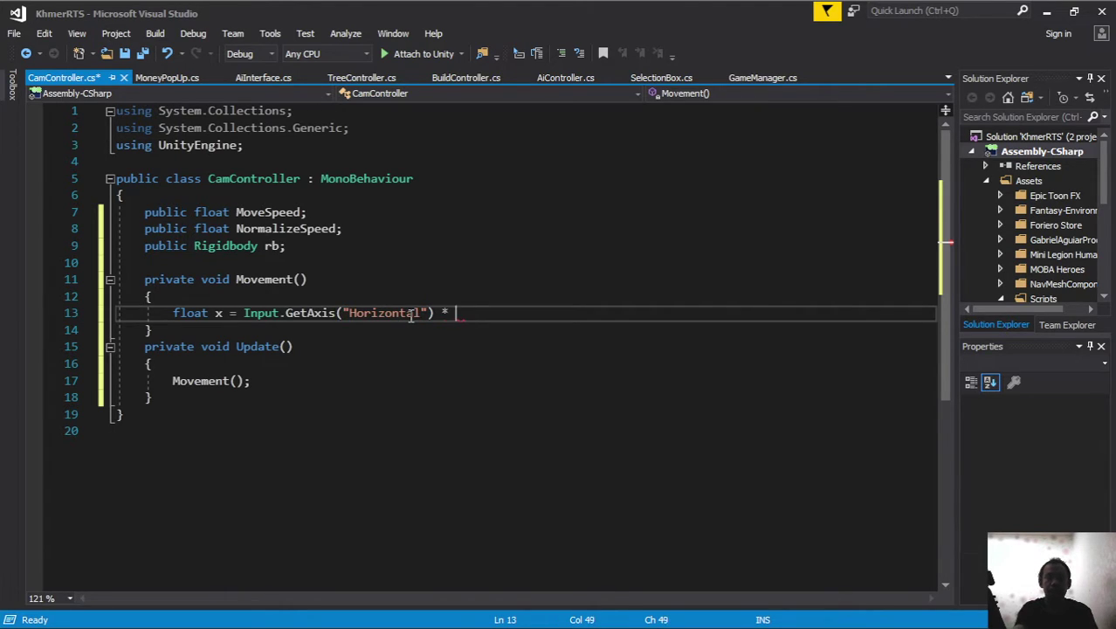
text(move)
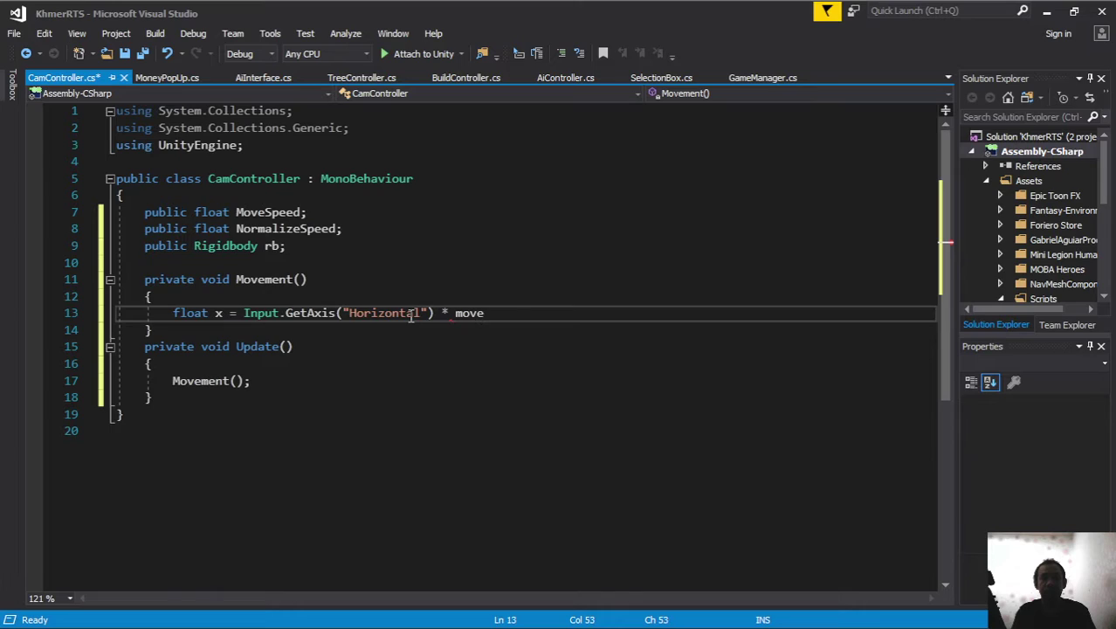
key(Tab)
key(BackSpace)
key(BackSpace)
key(BackSpace)
key(BackSpace)
key(BackSpace)
key(BackSpace)
text(mov)
text(esp)
key(Tab)
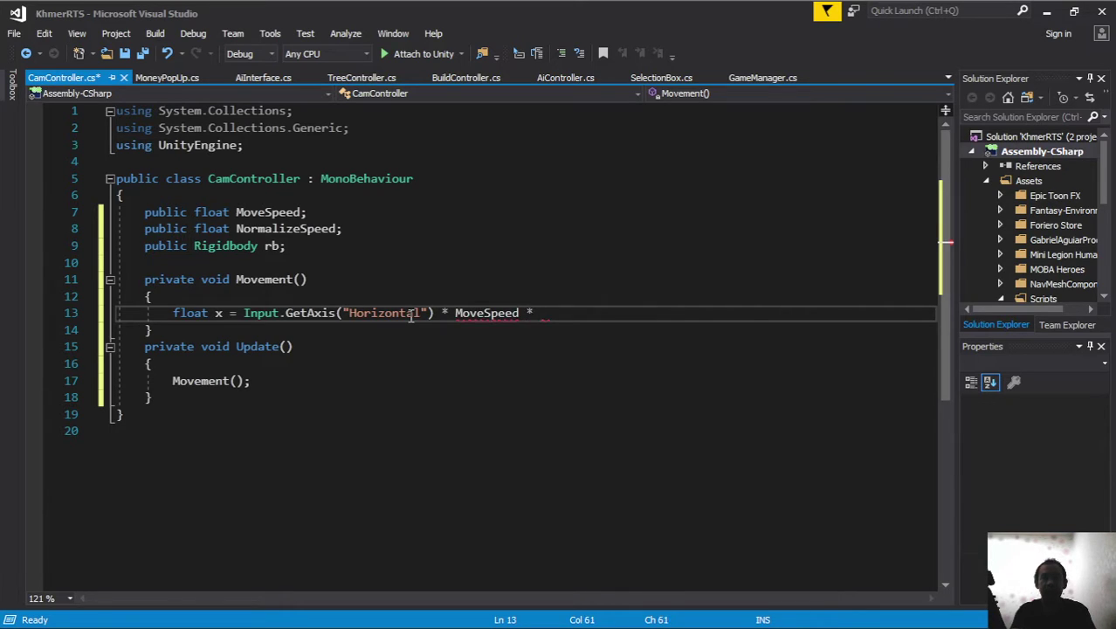
text(Time.d)
key(Tab)
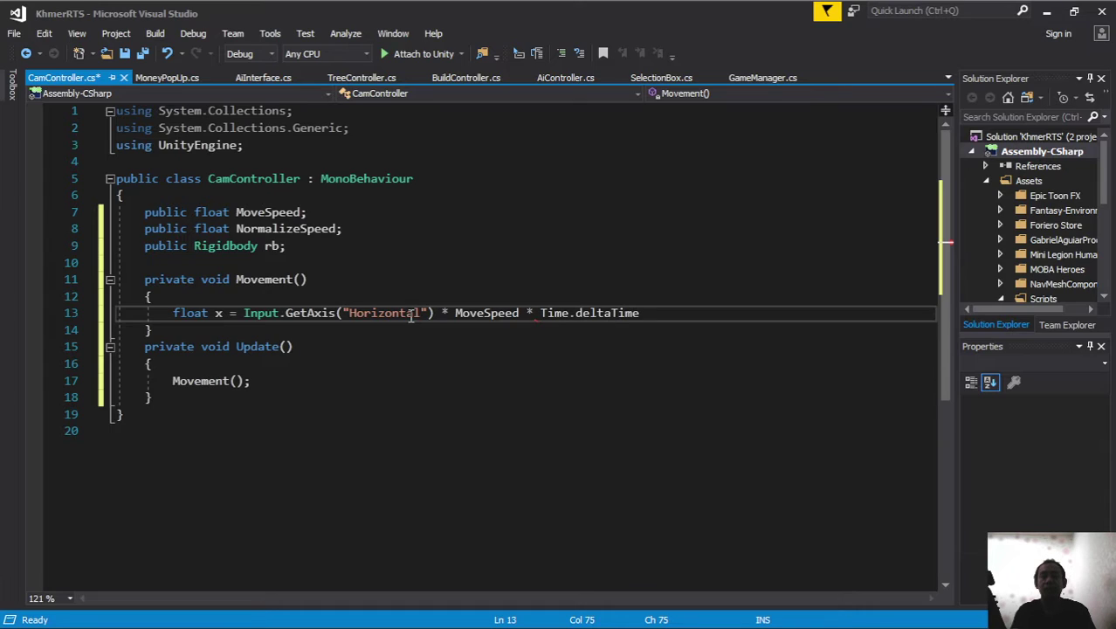
text(;)
key(Return)
- Compute z from the Vertical axis likewise, and set rb.velocity = new Vector3(x, 0f, z)
text(float y)
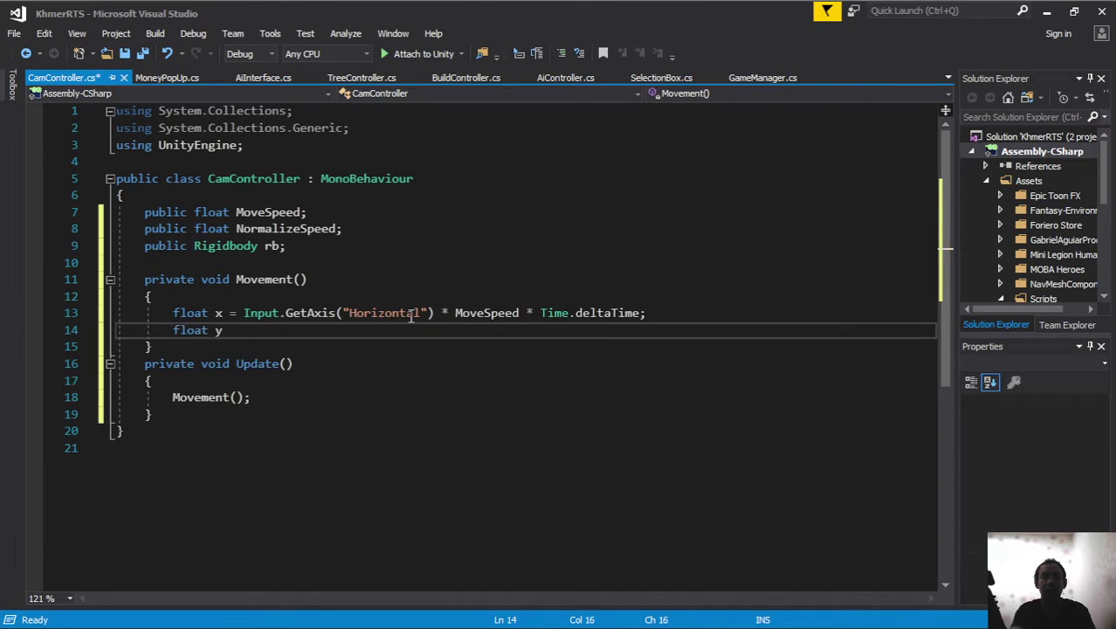
key(BackSpace)
text(z)
text( = )
text(Input.get)
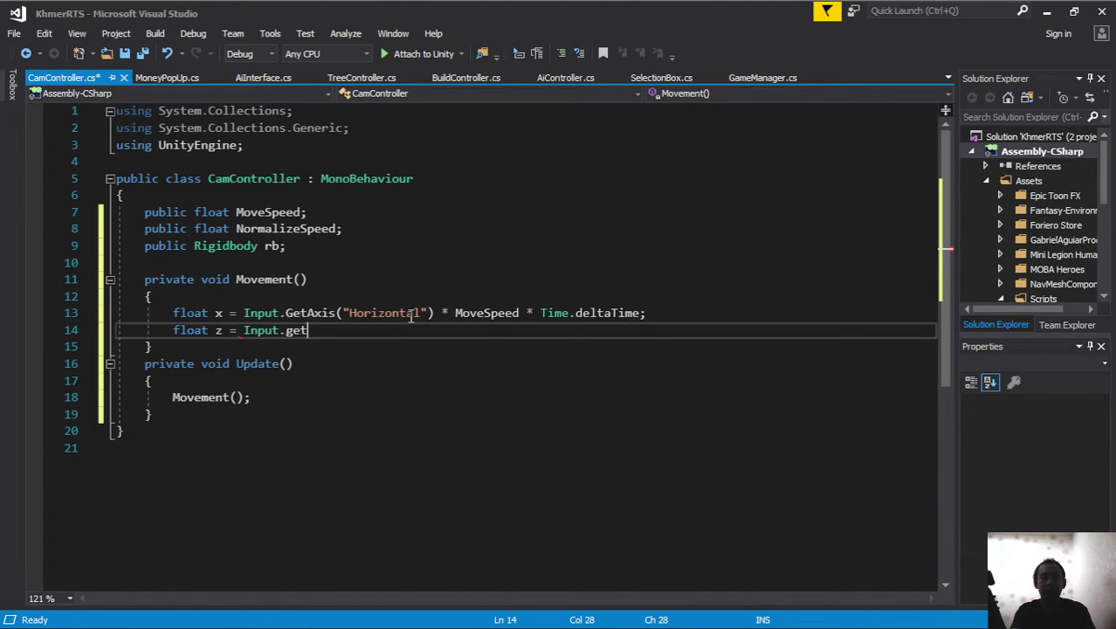
text(ax)
key(Tab)
text((")
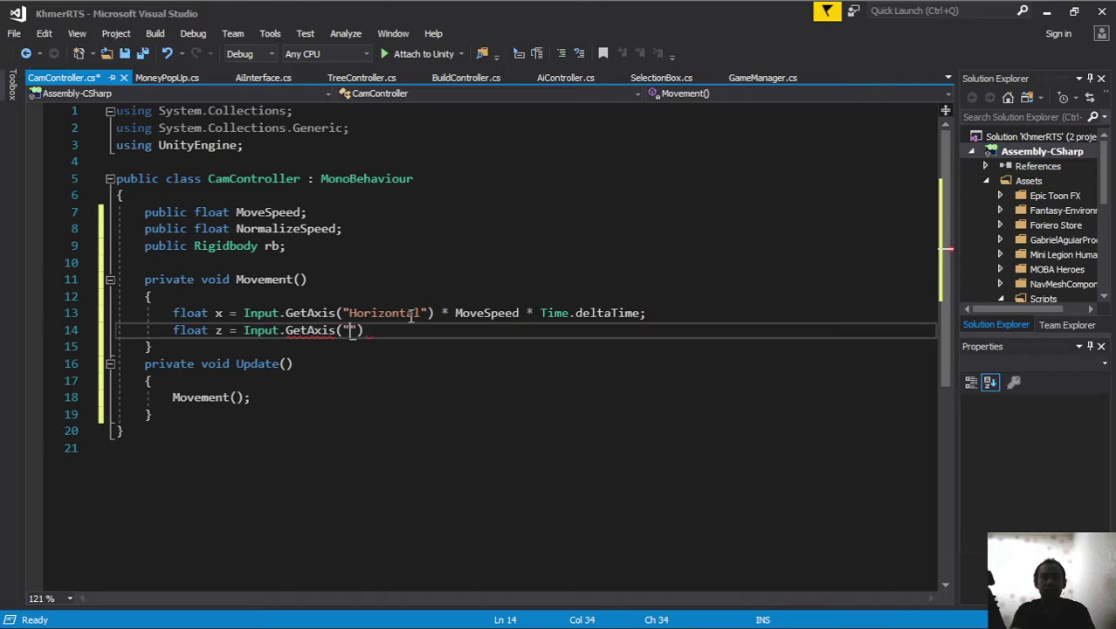
text(Vertical)
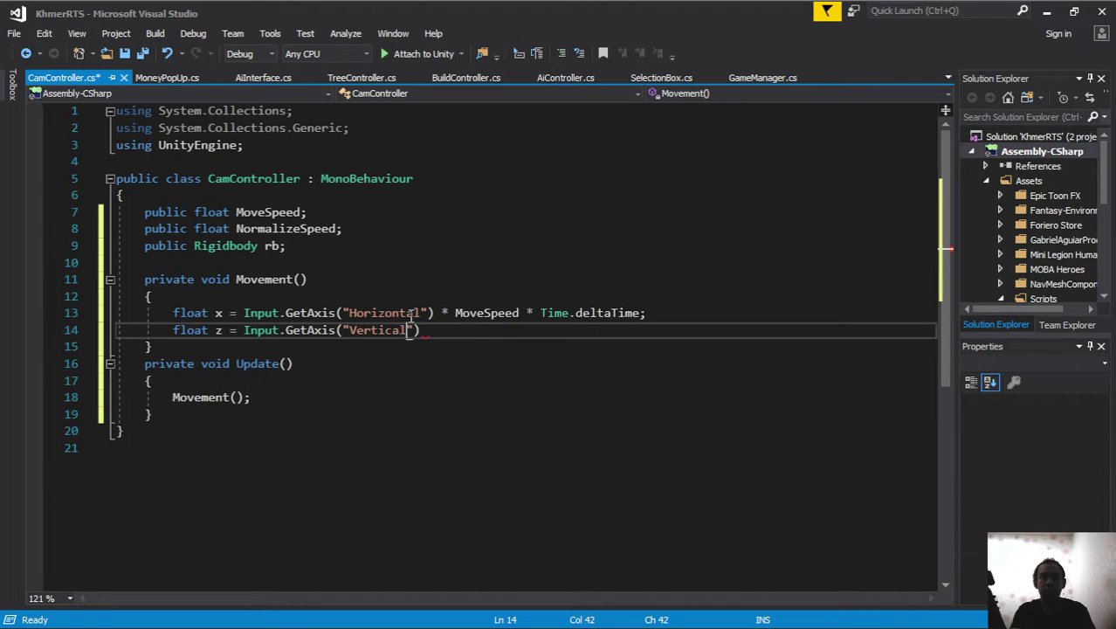
text(") * )
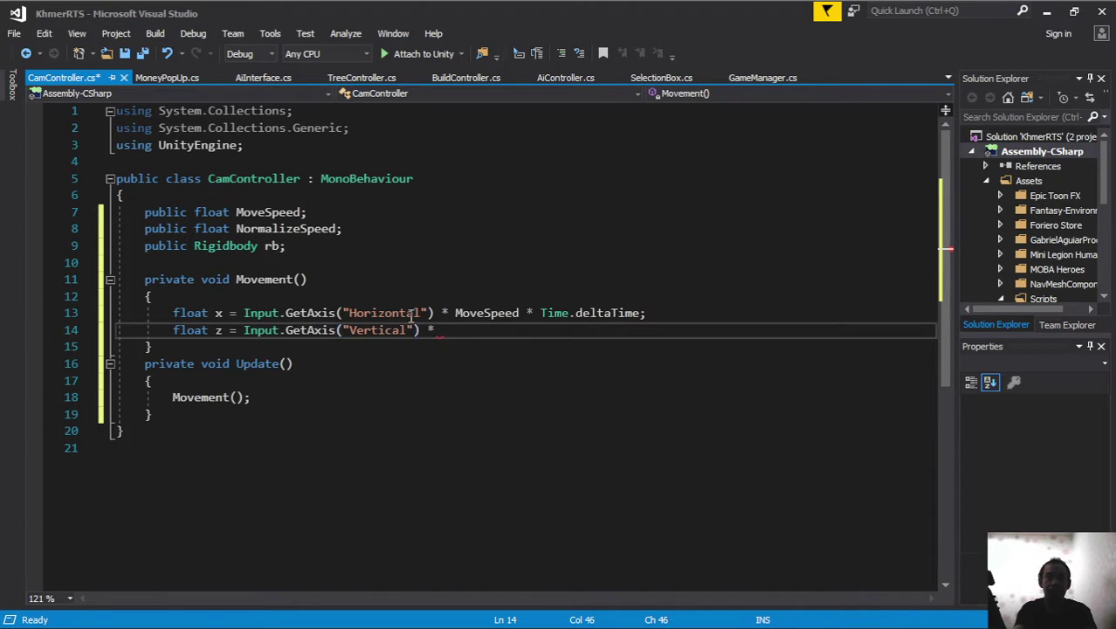
text(move)
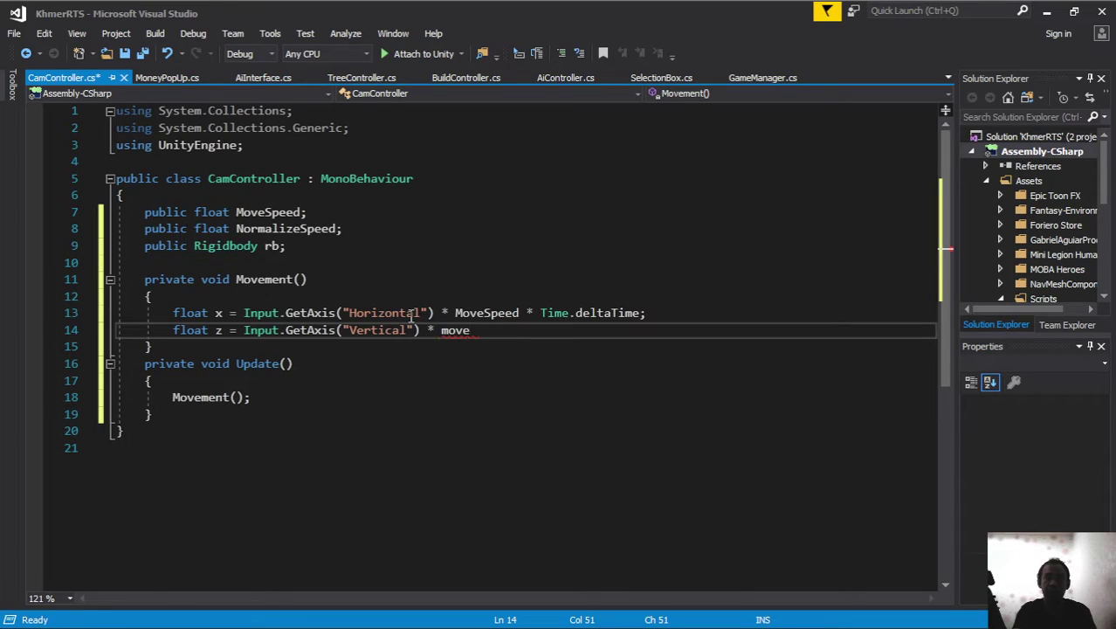
key(Tab)
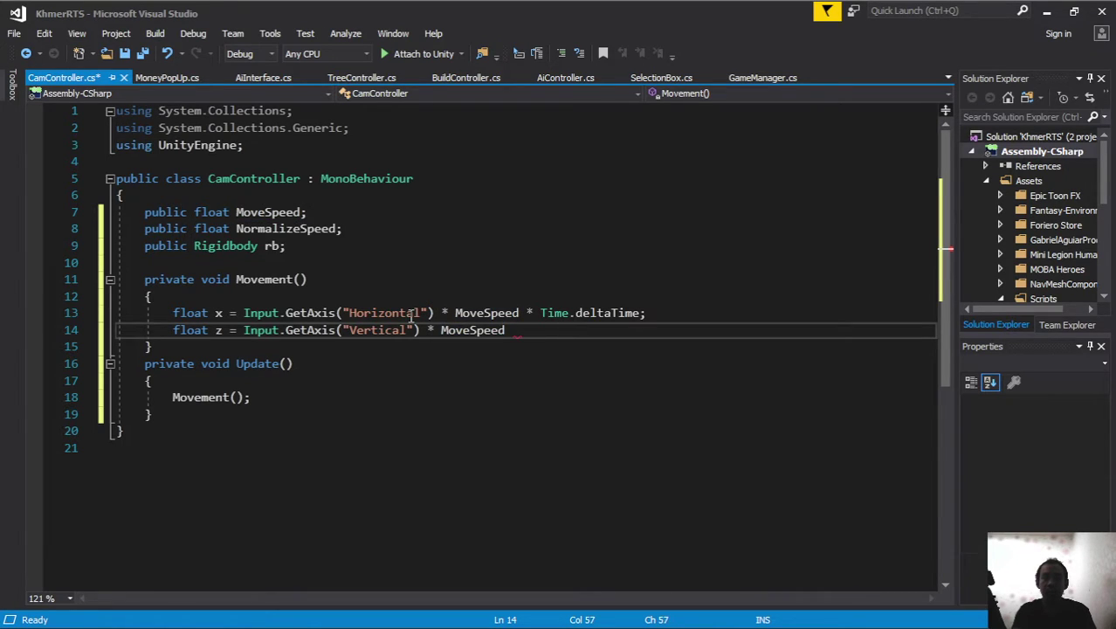
text(* Time.d)
key(Tab)
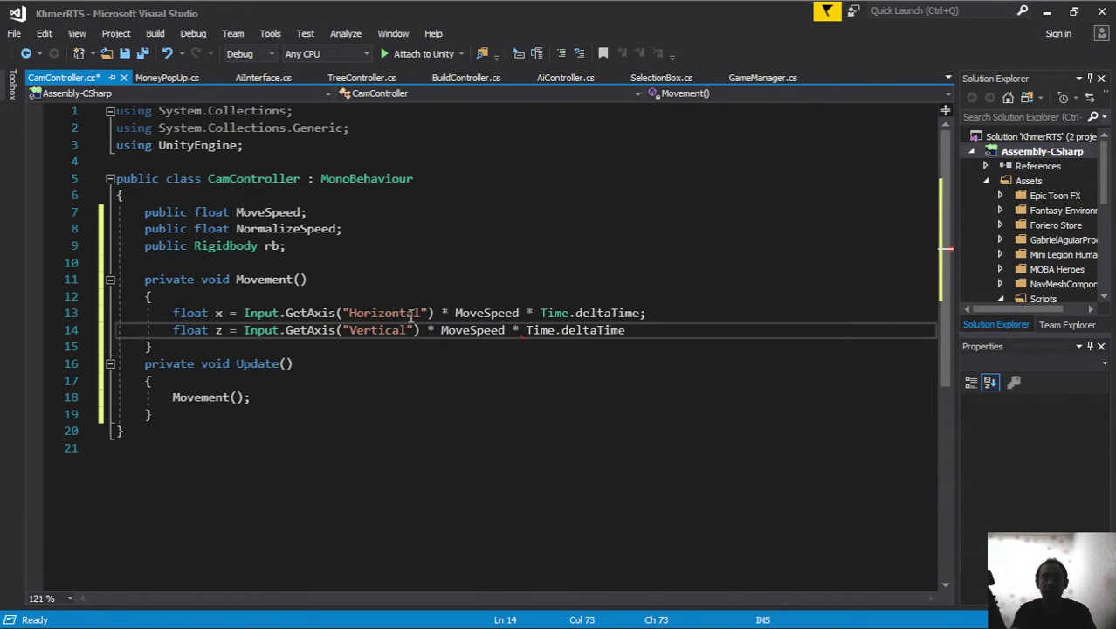
text(;)
key(Return)
text(rb)
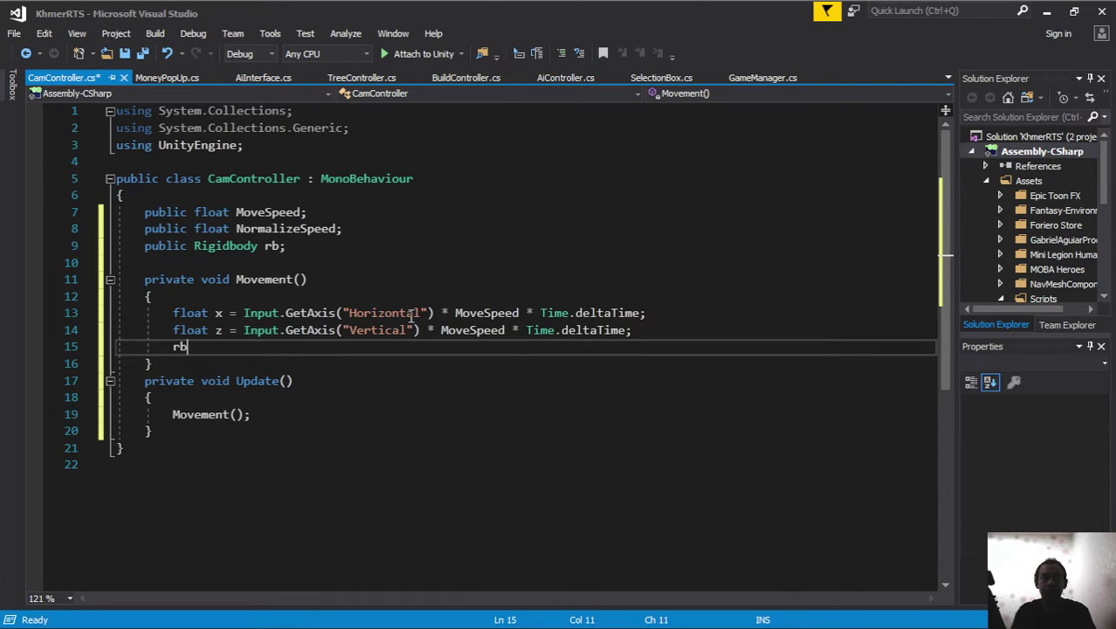
text(.velocity = )
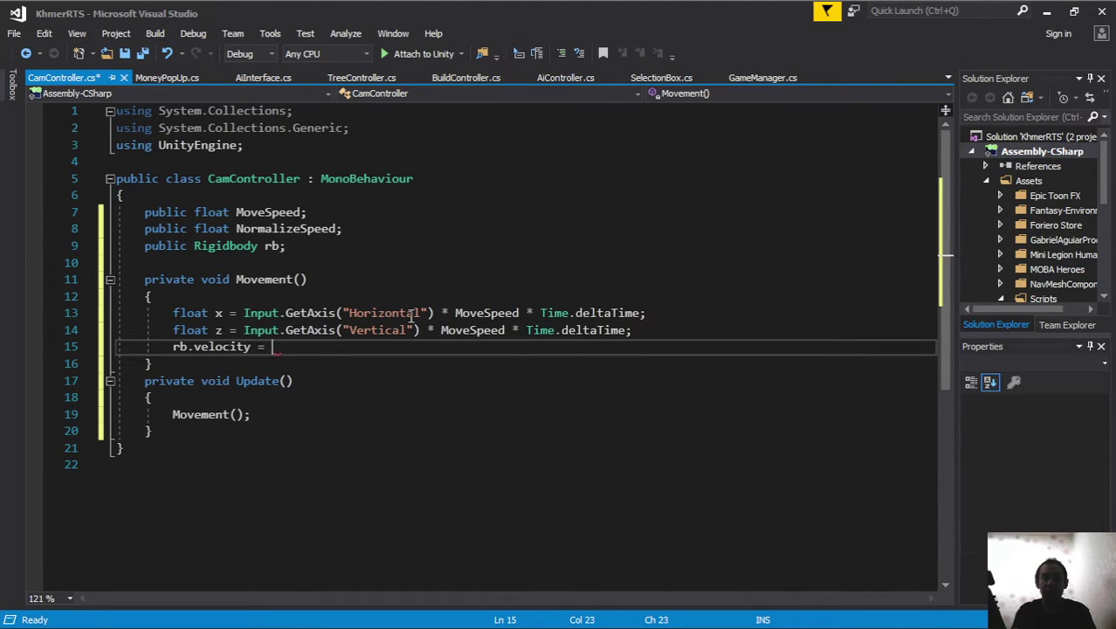
text(new Vector3()
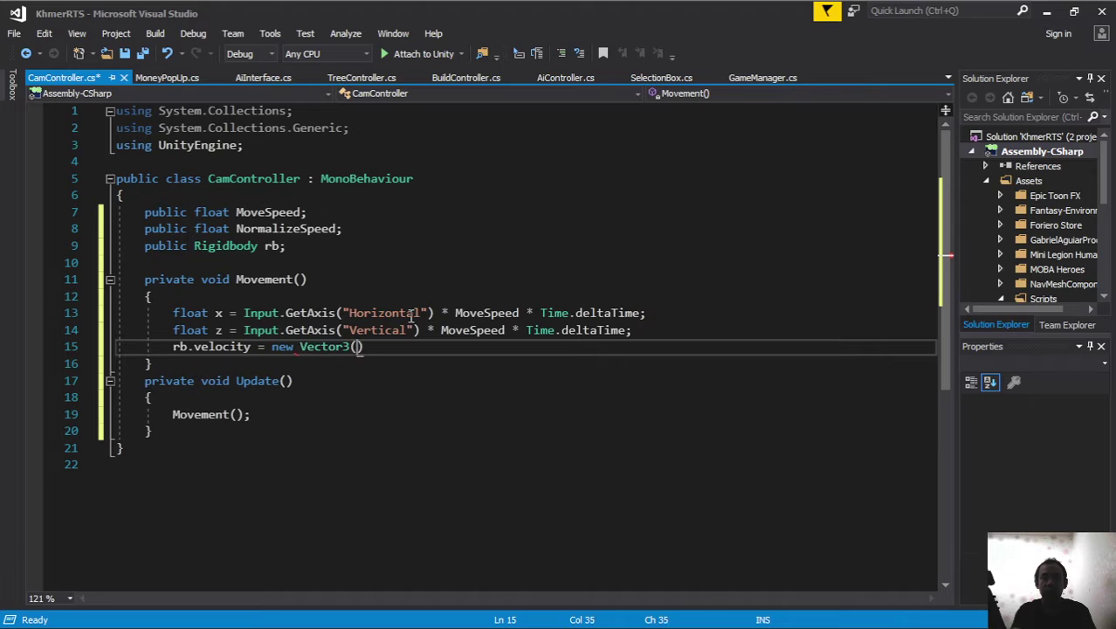
text(x, 0)
text(f, z)
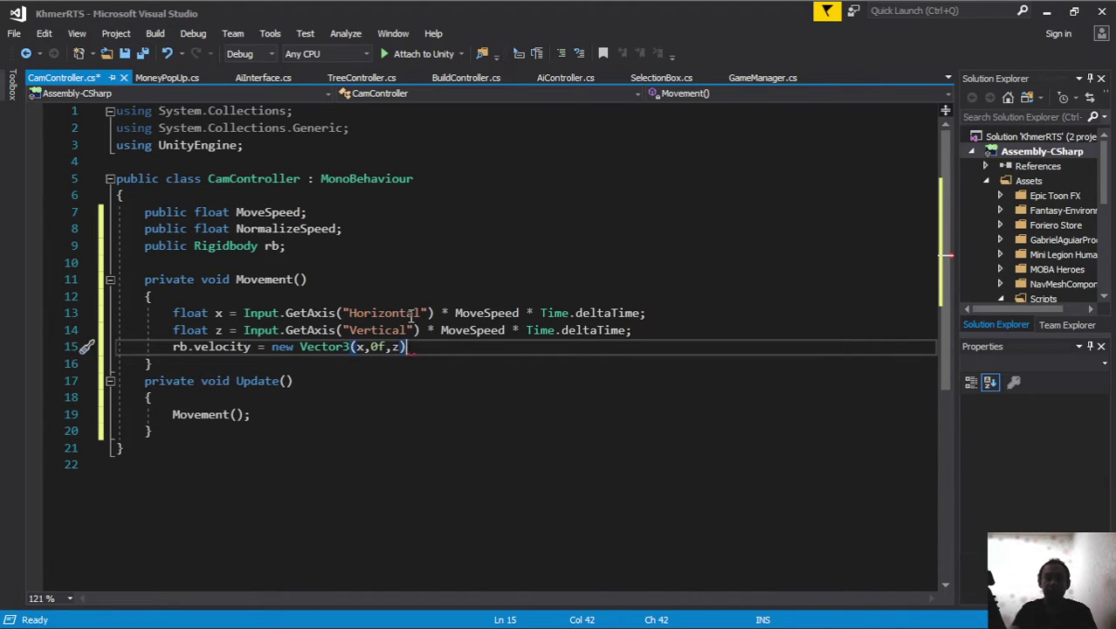
text();)
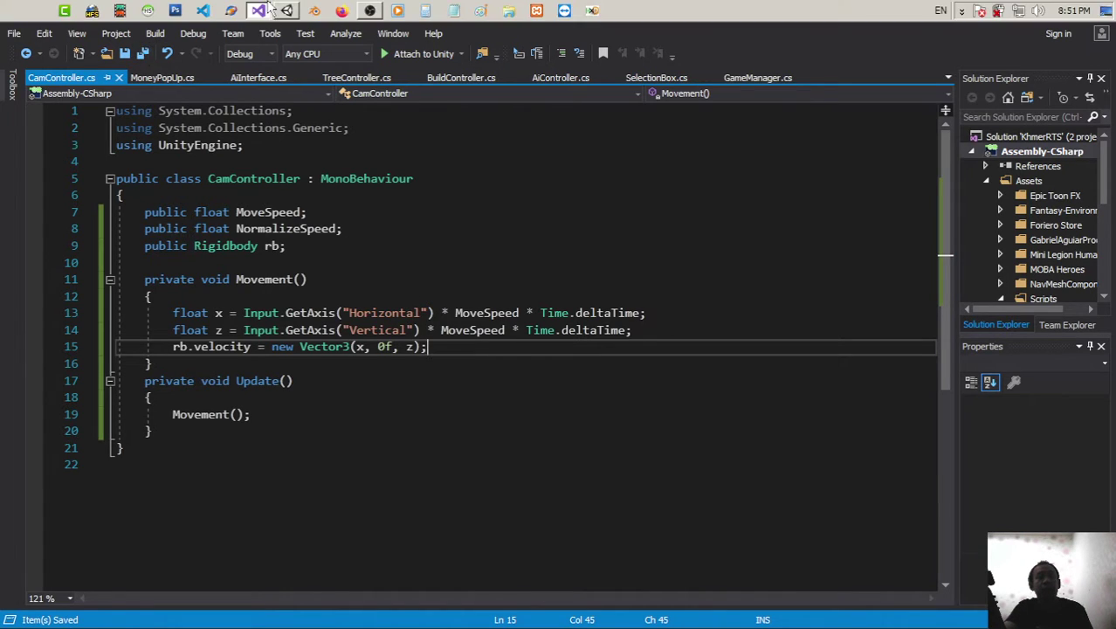
- Set Move Speed 50, Normalize Speed 5, assign the Main Camera's Rigidbody to Rb, and run the game
key(alt+Tab)
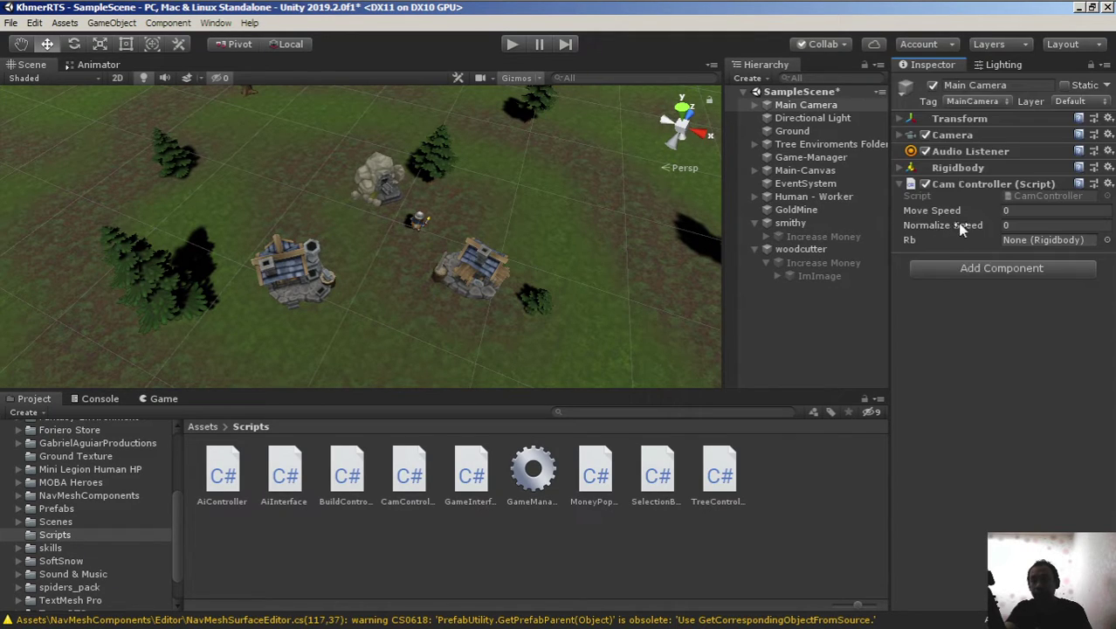
click(1034, 211)
text(50)
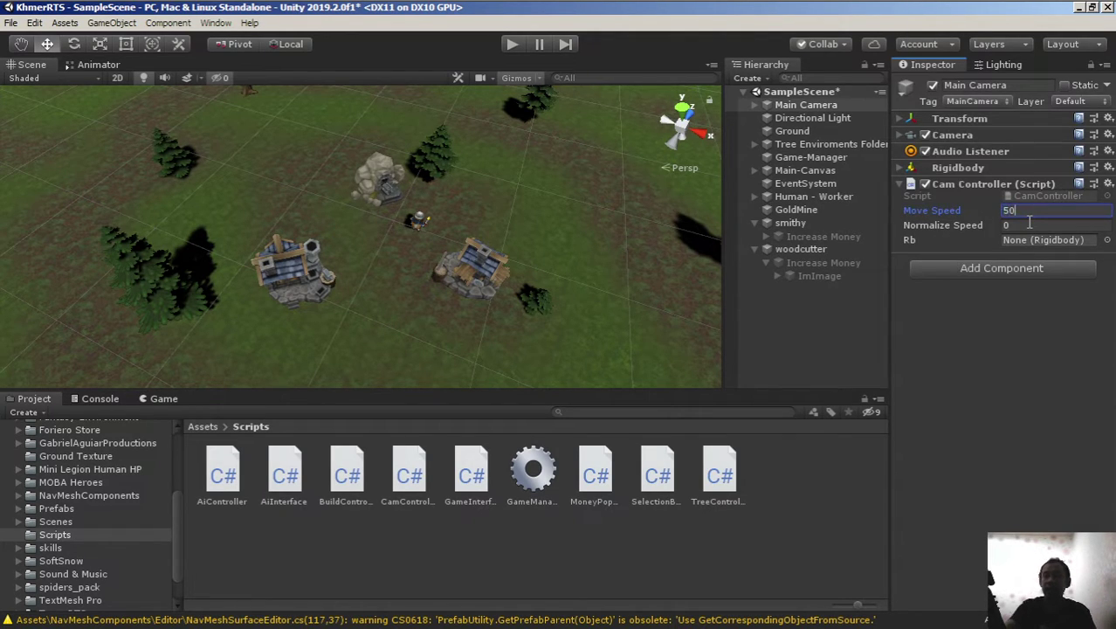
click(1017, 223)
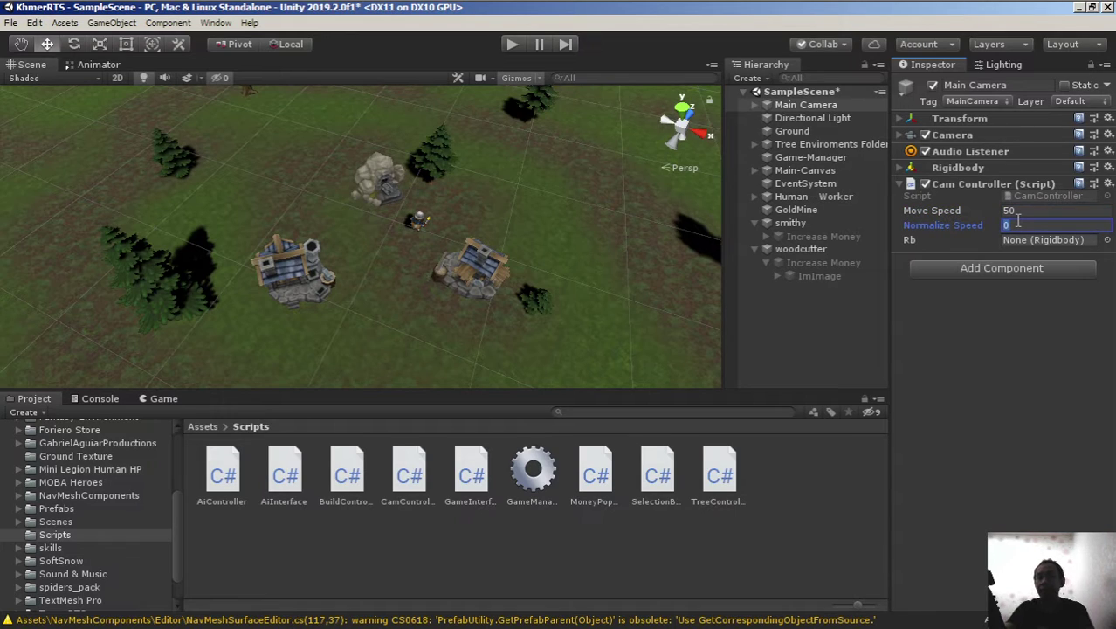
text(5)
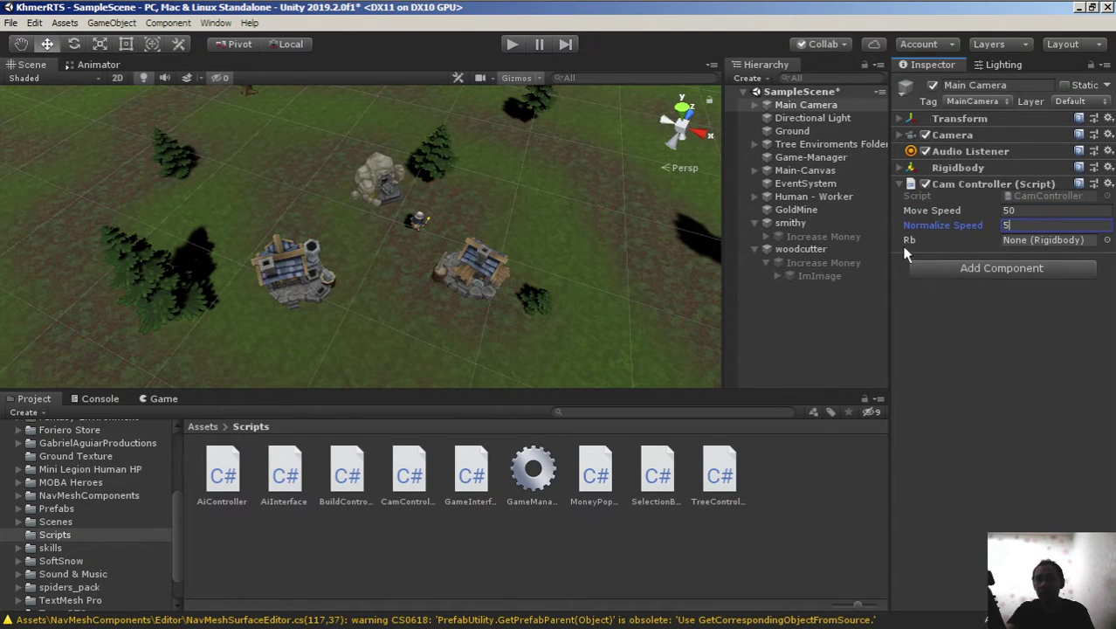
drag(805, 105, 1044, 239)
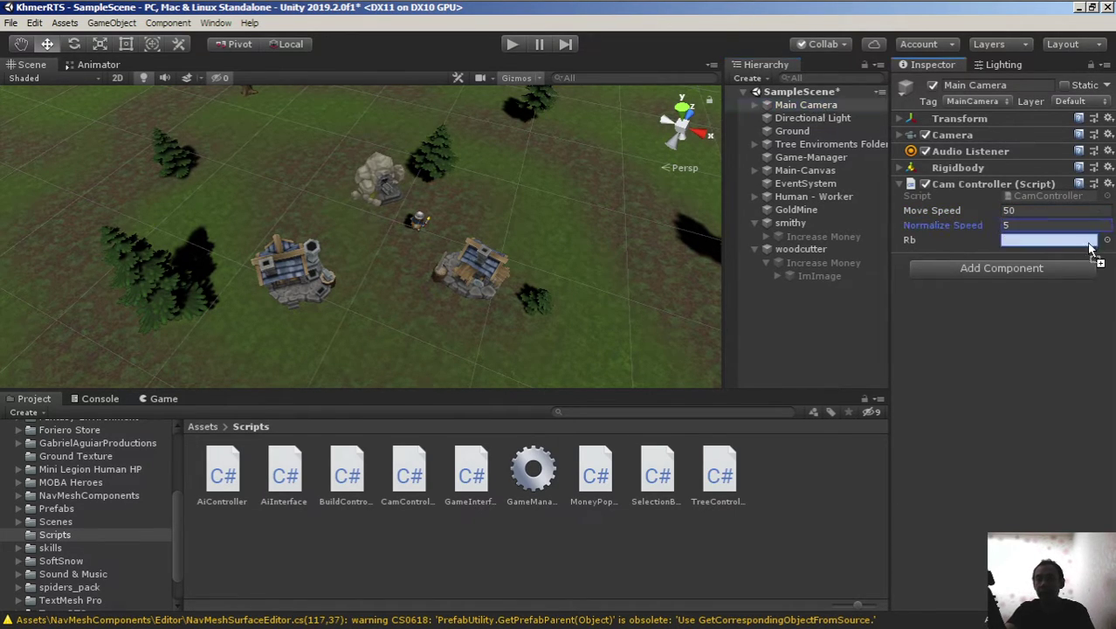
click(511, 45)
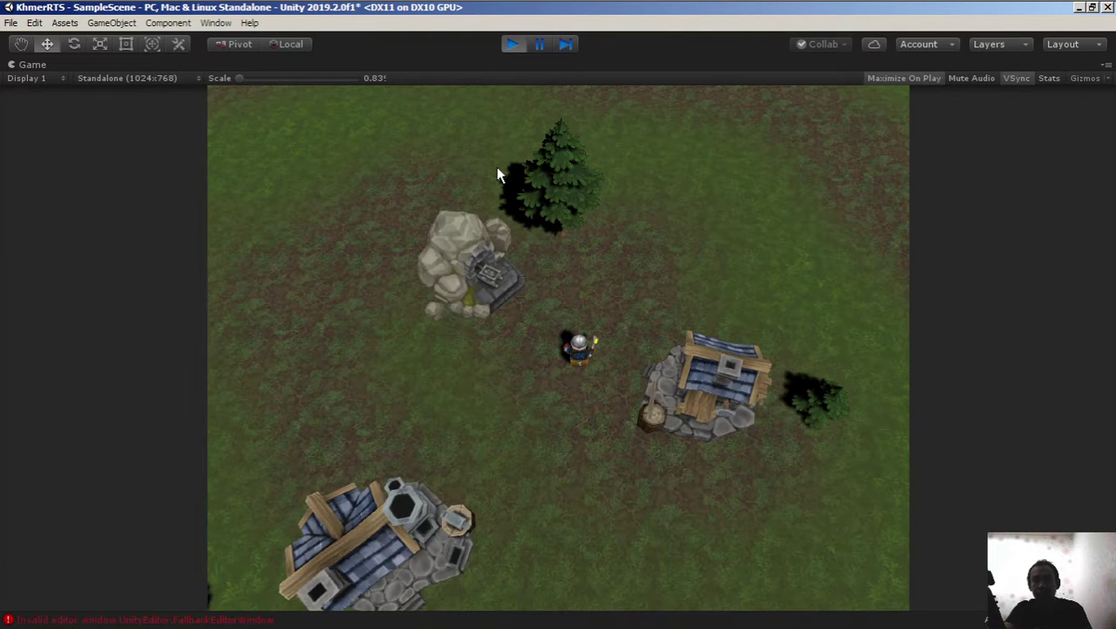
- Test panning with the D, W, S and A keys, stop play, and return to Visual Studio
key(d)
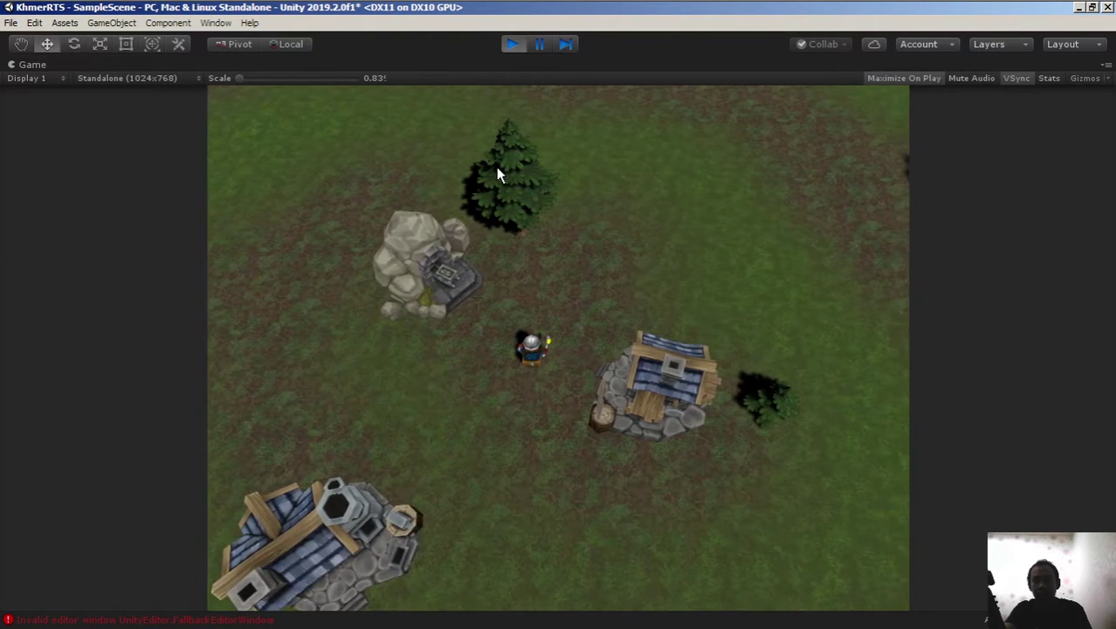
key(w)
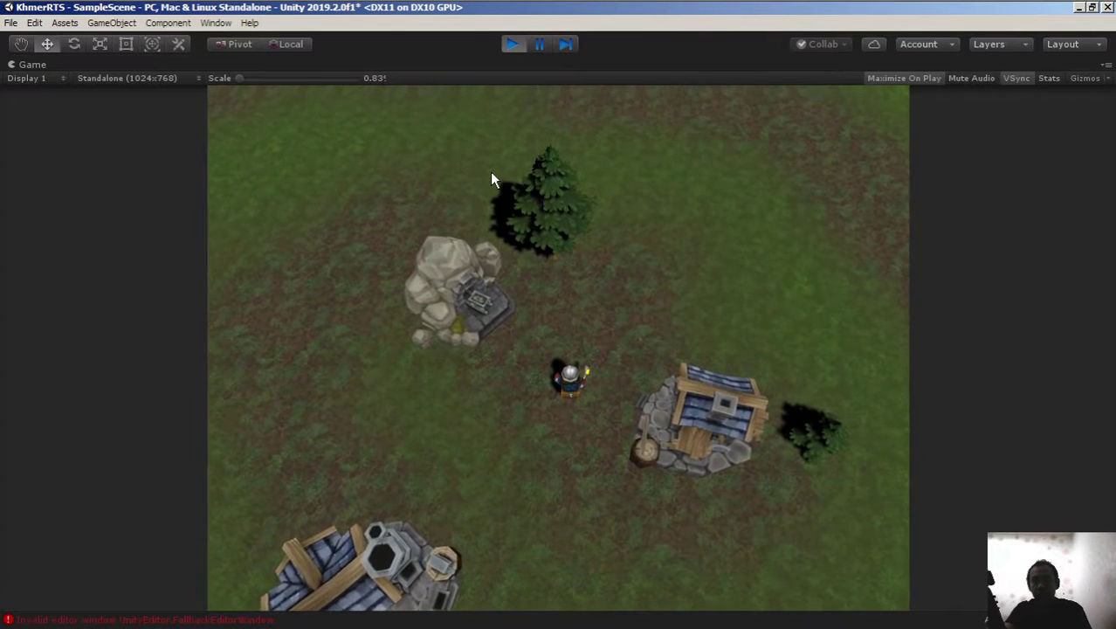
key(s)
key(d)
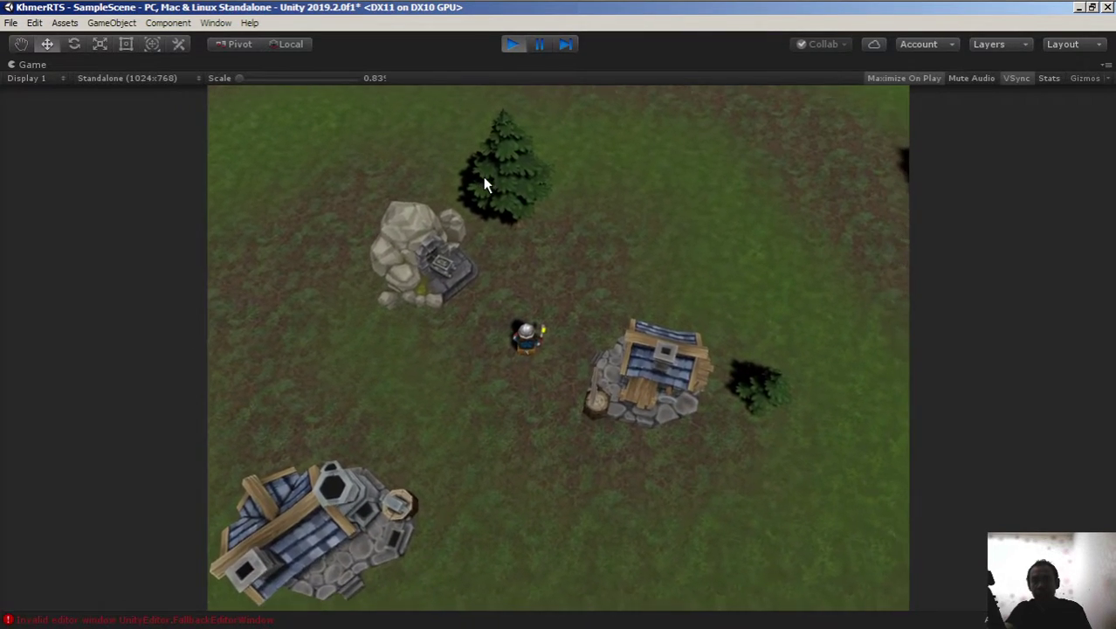
key(a)
click(512, 44)
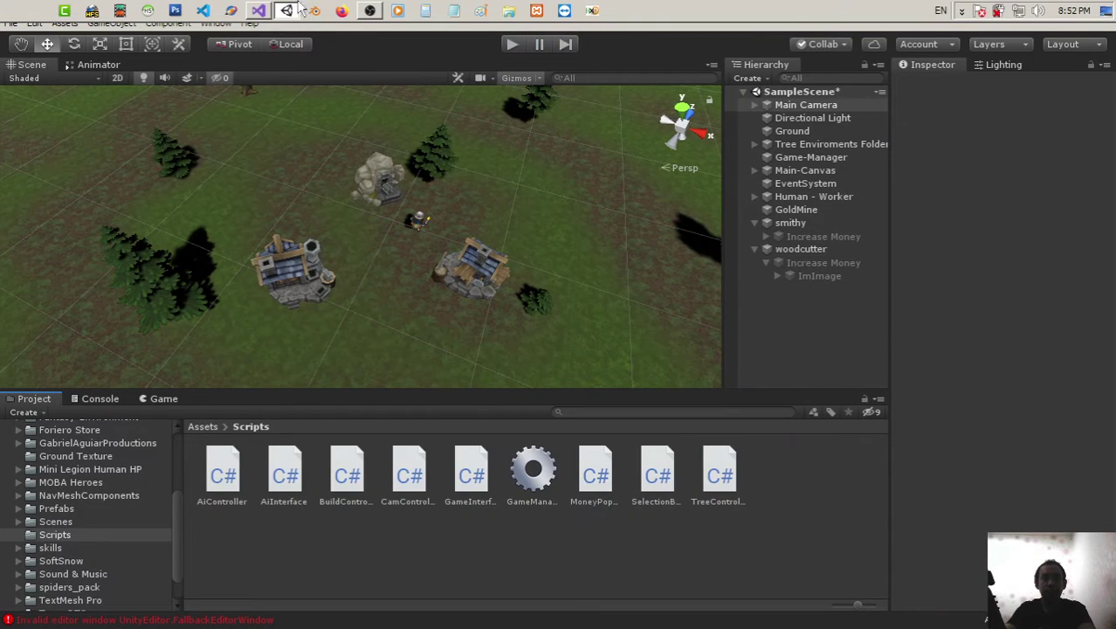
click(258, 12)
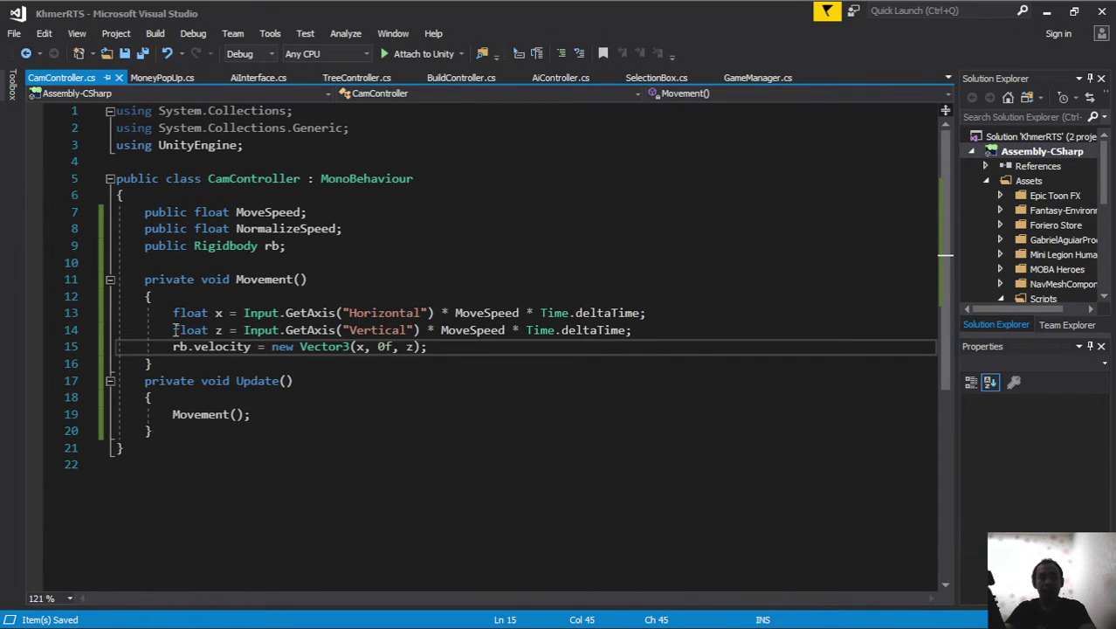
- Add rb.velocity = rb.velocity.normalized * NormalizeSpeed; below the Vector3 line and save
key(Return)
text(rb)
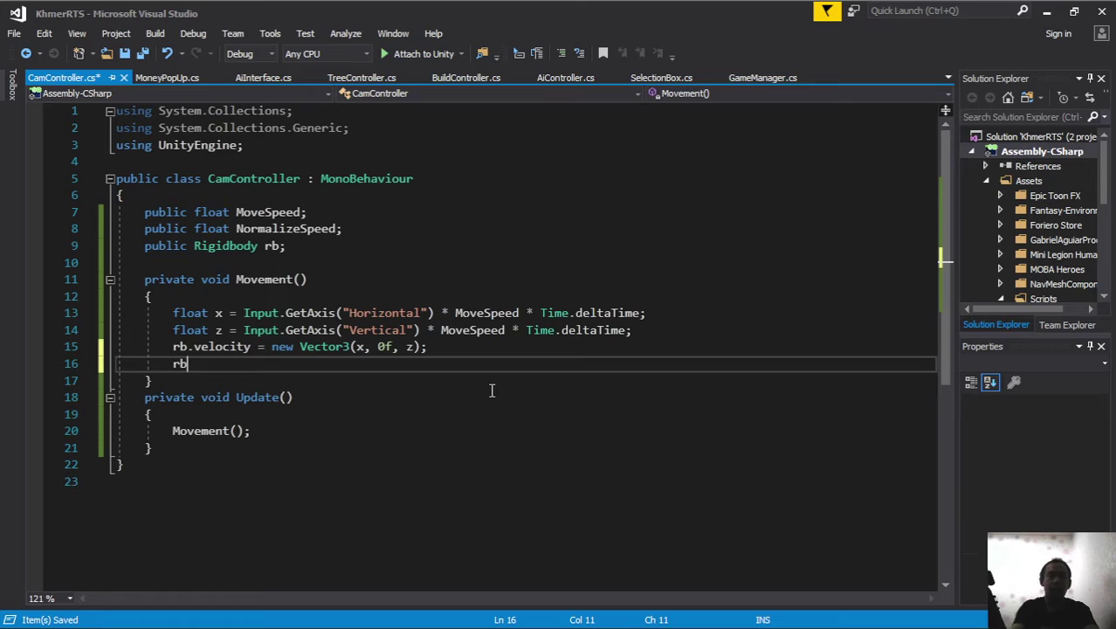
text(.velocity = rv)
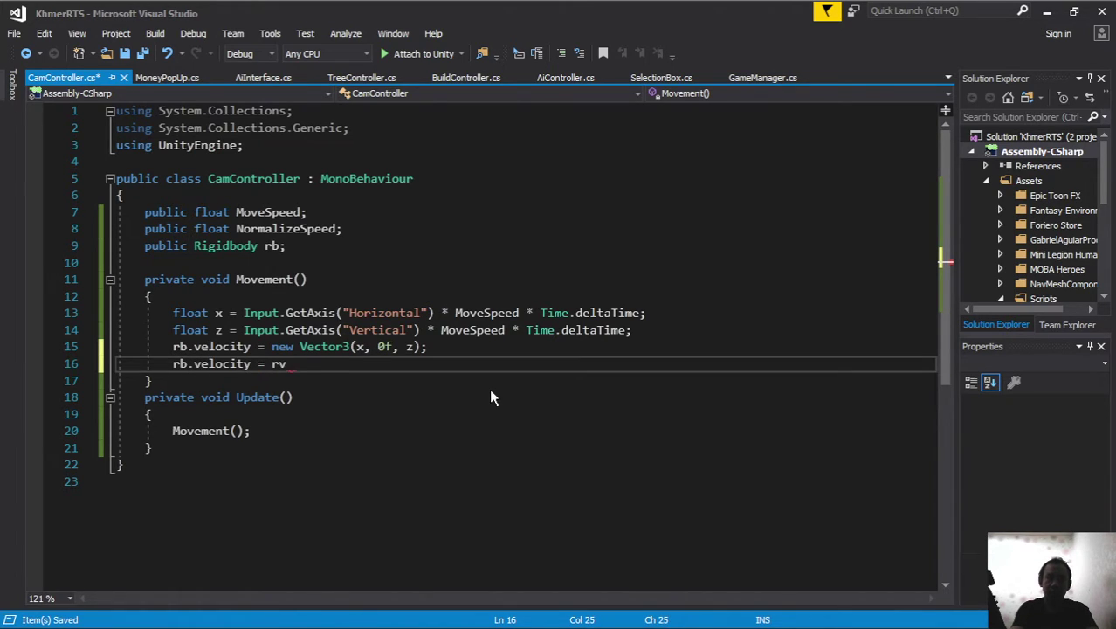
key(Return)
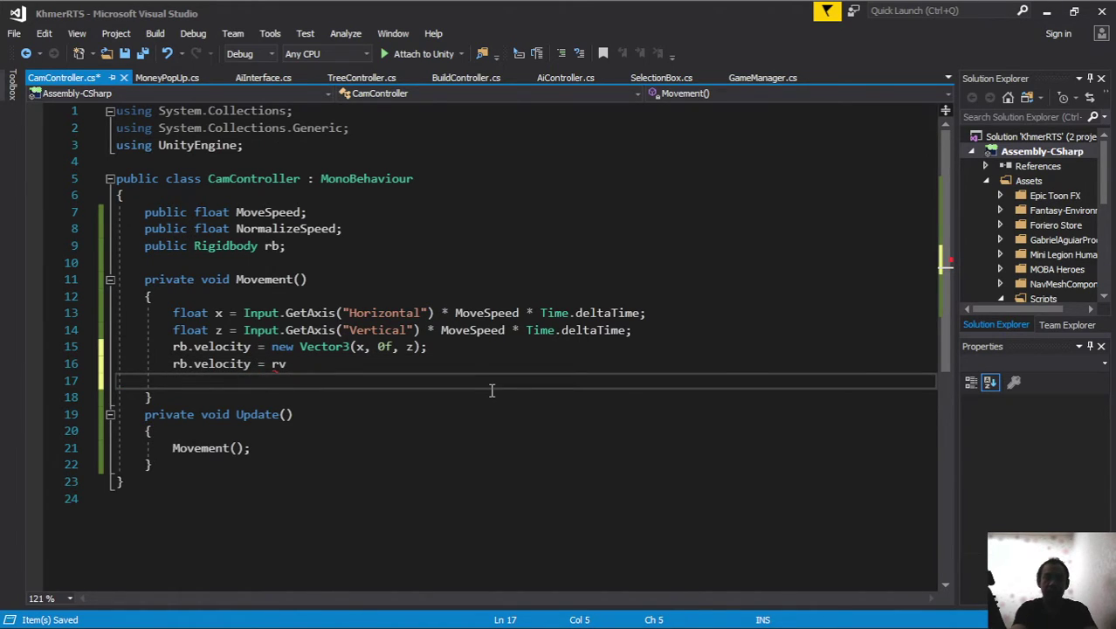
key(BackSpace)
key(BackSpace)
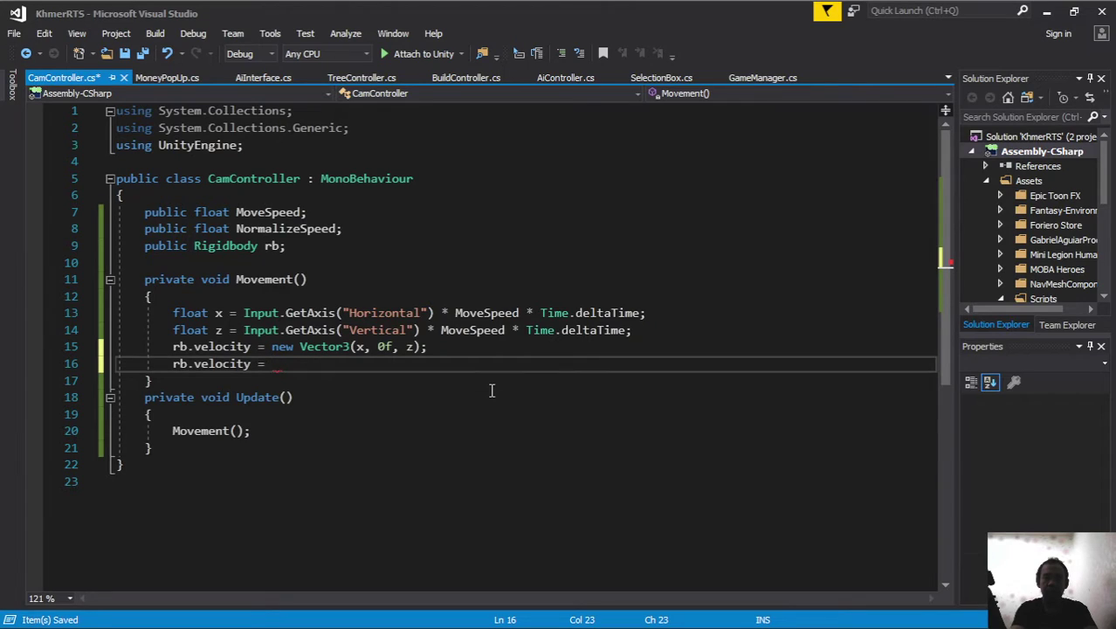
text(rb.v)
text(elocity.normalized * )
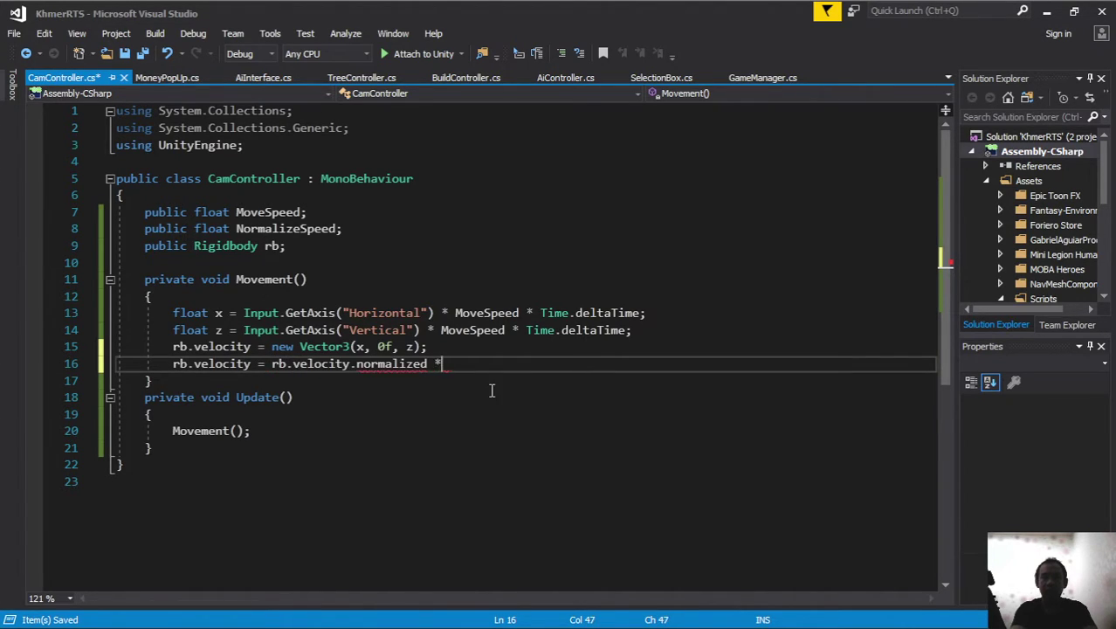
text(No)
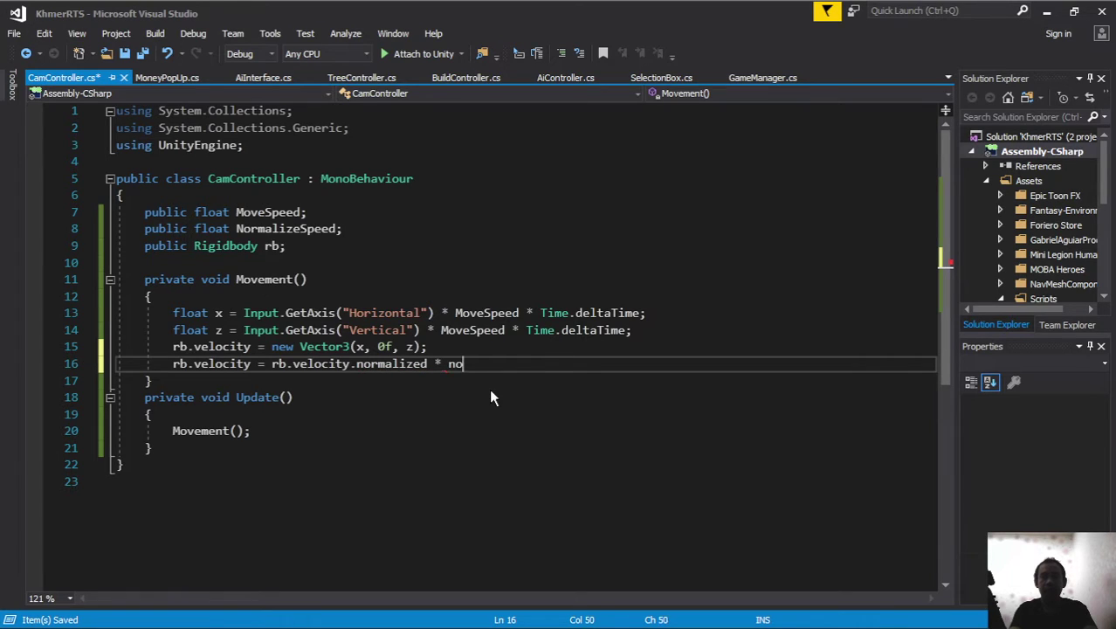
text(rmalizeSpeed;)
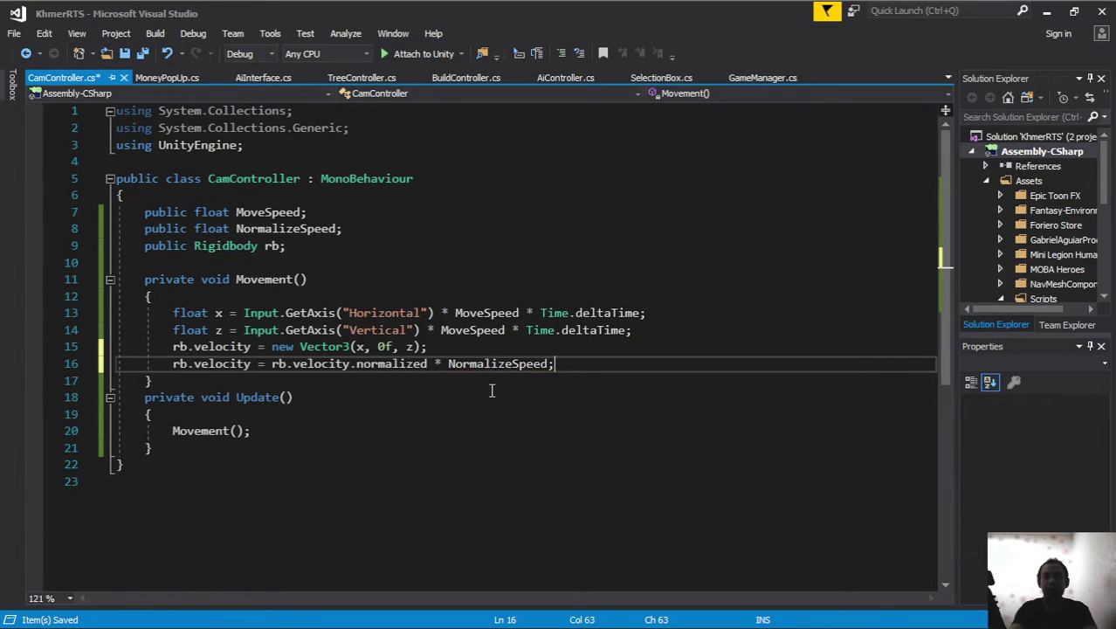
click(143, 54)
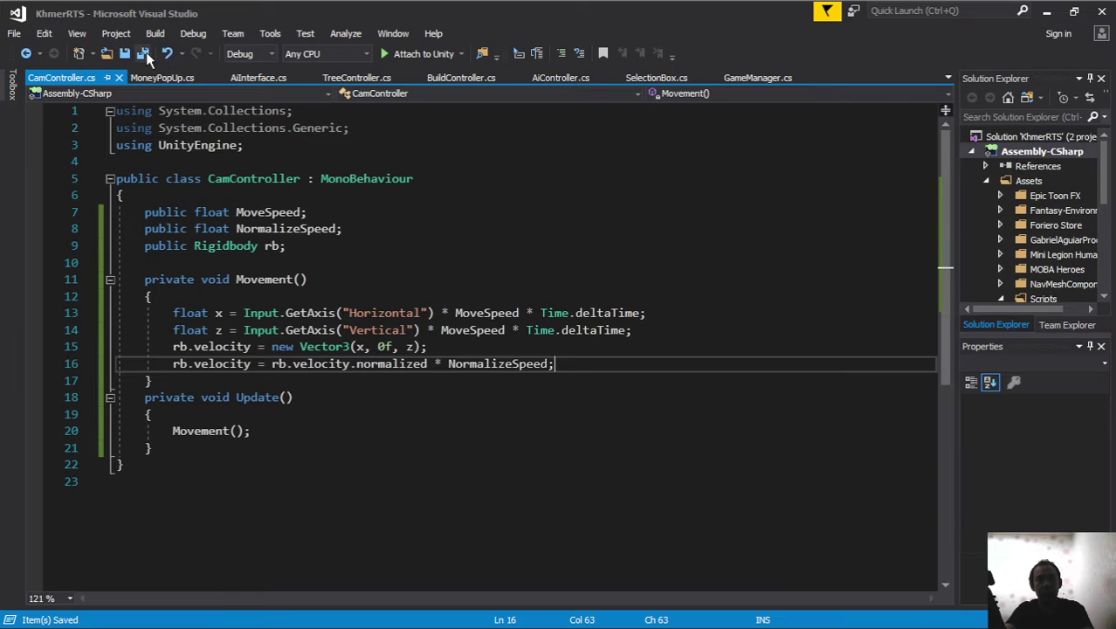
- Change Move Speed to 300 and Normalize Speed to 8, then start Play mode
key(alt+Tab)
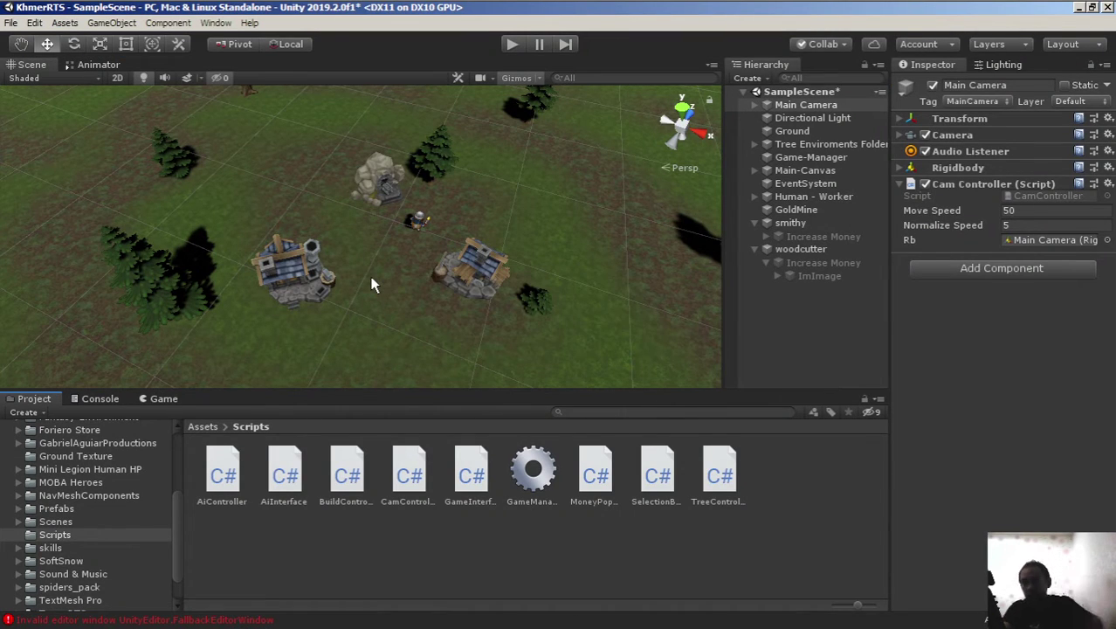
click(1027, 210)
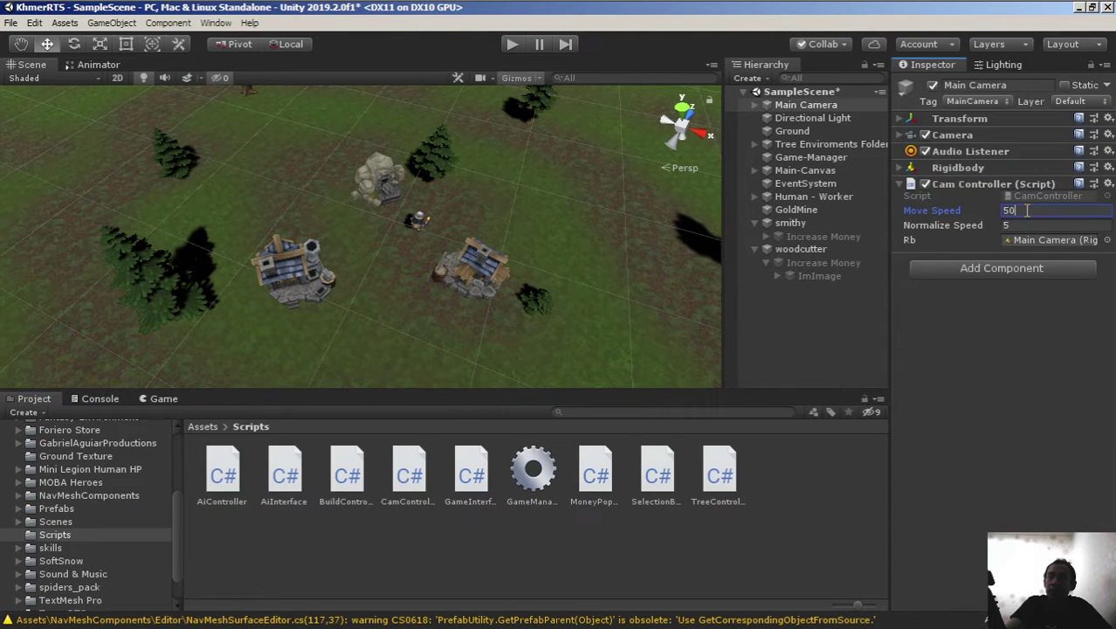
key(Return)
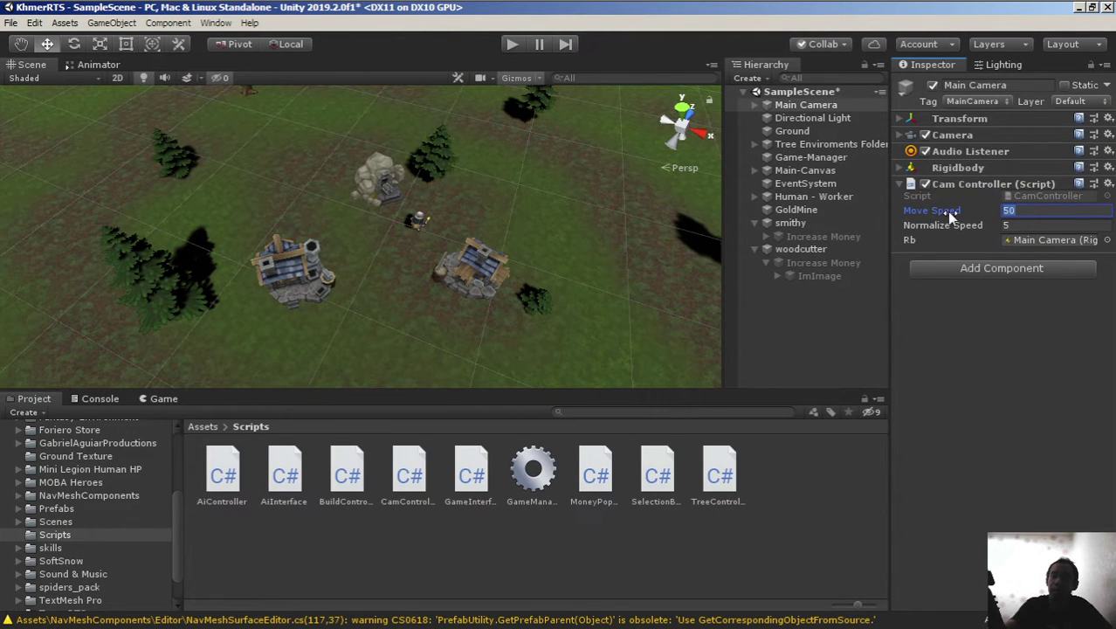
text(300)
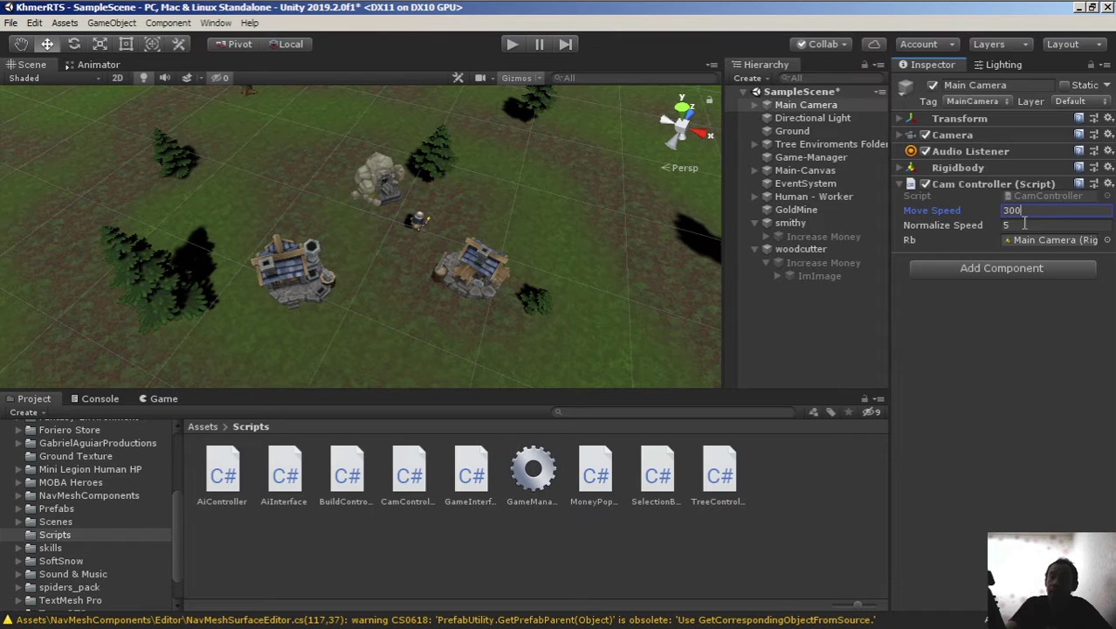
click(1026, 225)
text(8)
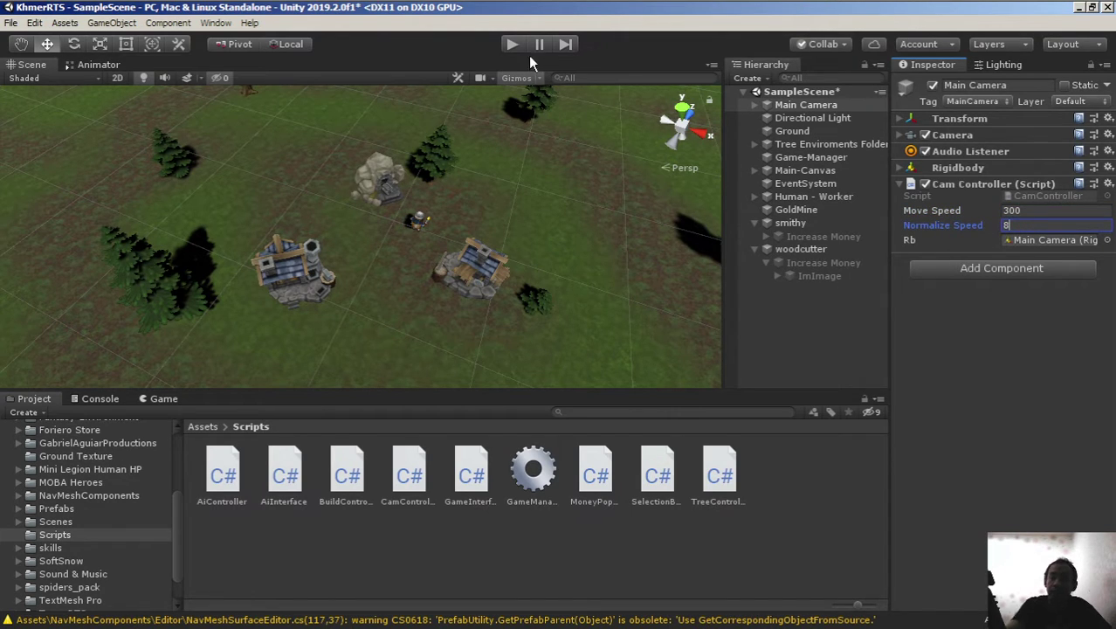
click(512, 44)
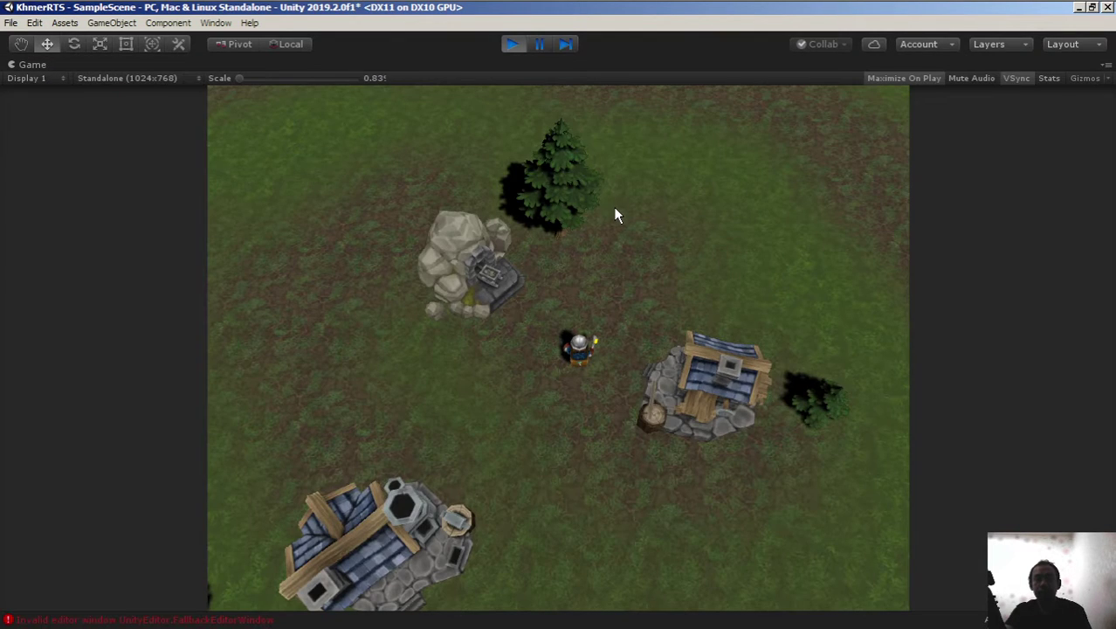
- Pan the camera around the map with W, A, S and D at the new speeds, then stop play
key(a)
key(d)
key(w)
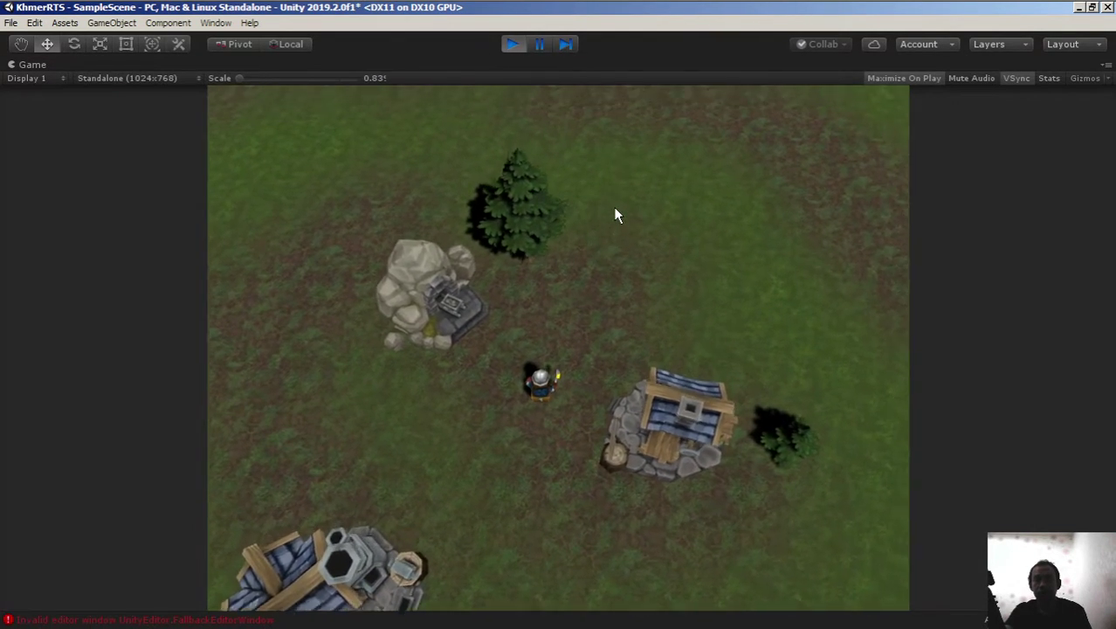
key(s)
key(d)
key(a)
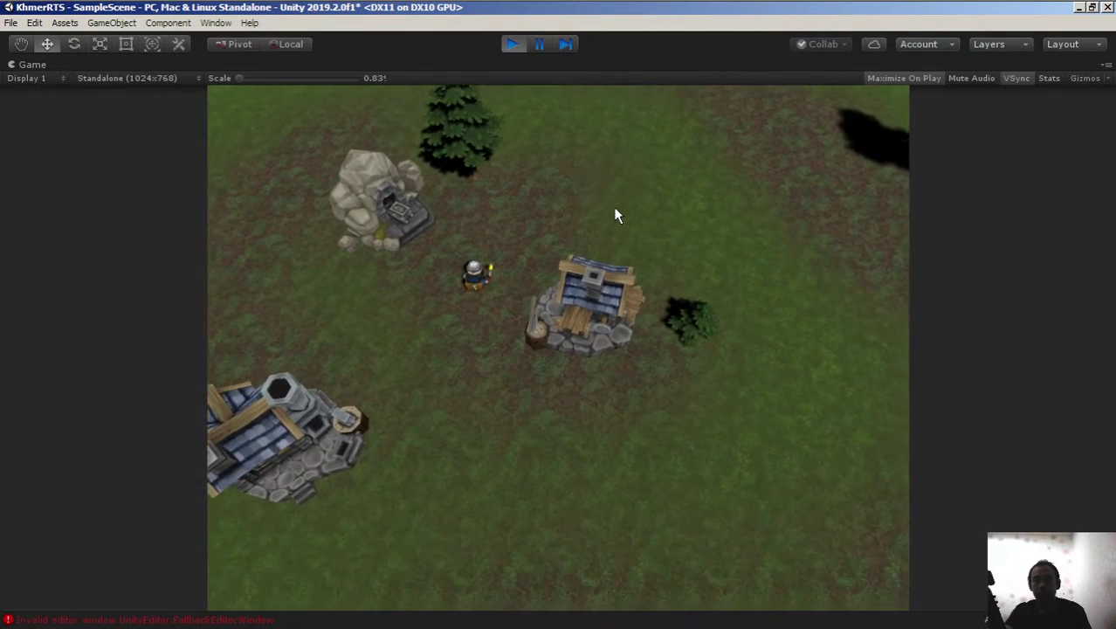
key(a)
key(w)
key(d)
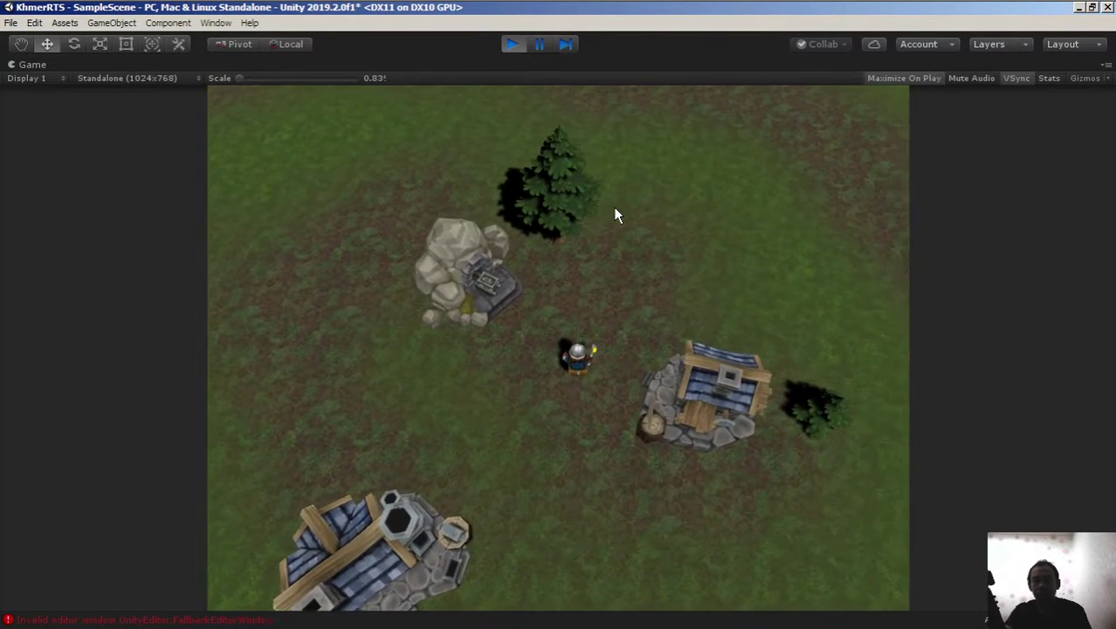
key(d)
key(s)
key(a)
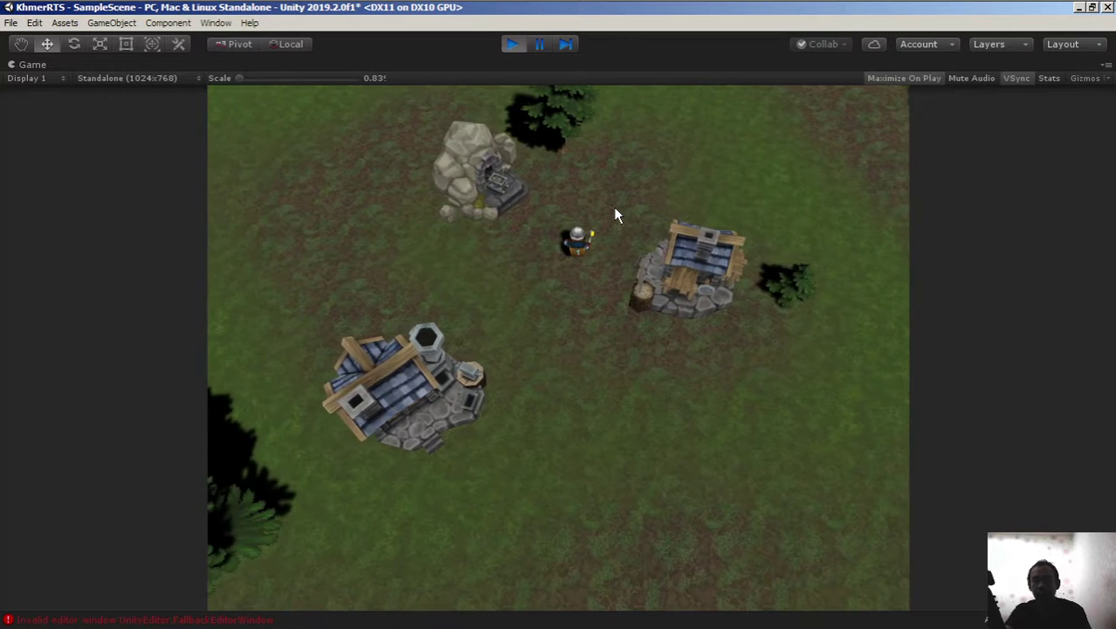
key(w)
key(d)
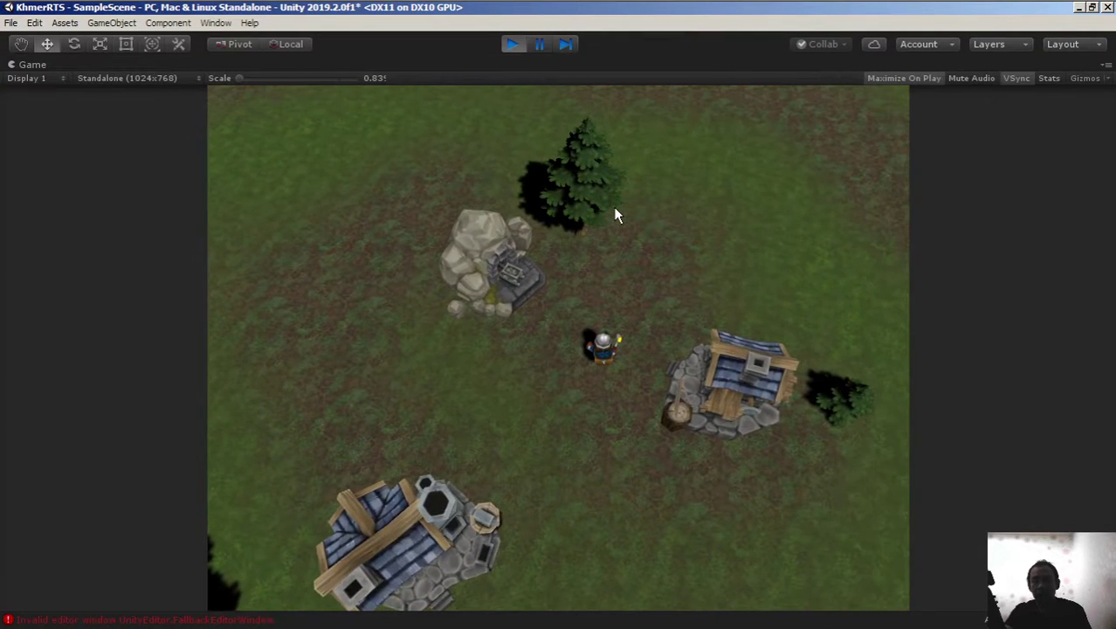
key(d)
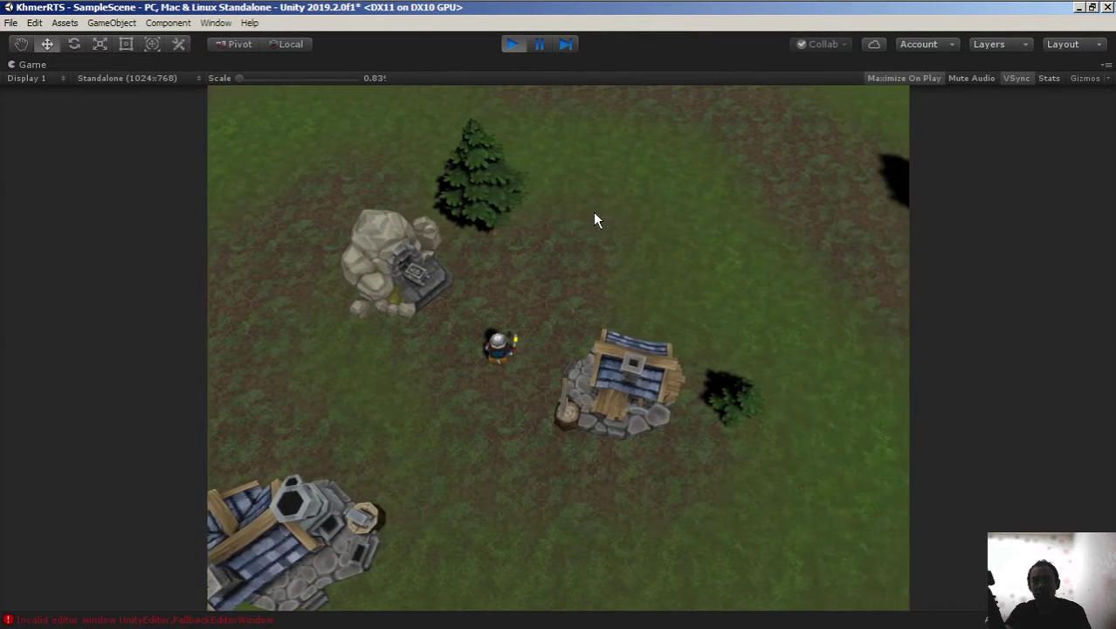
key(s)
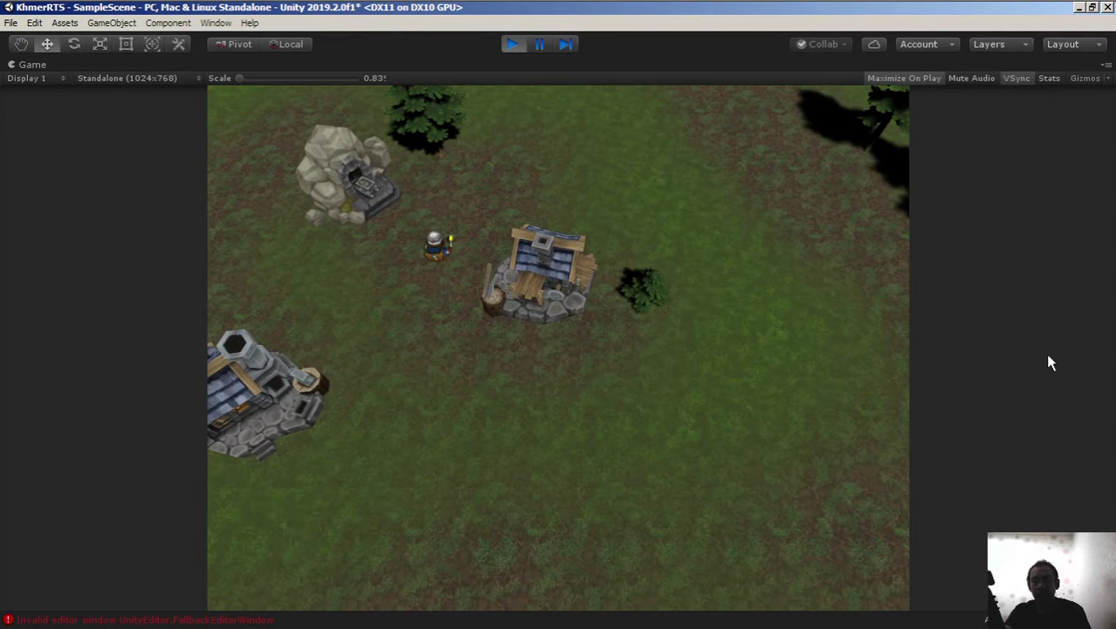
key(d)
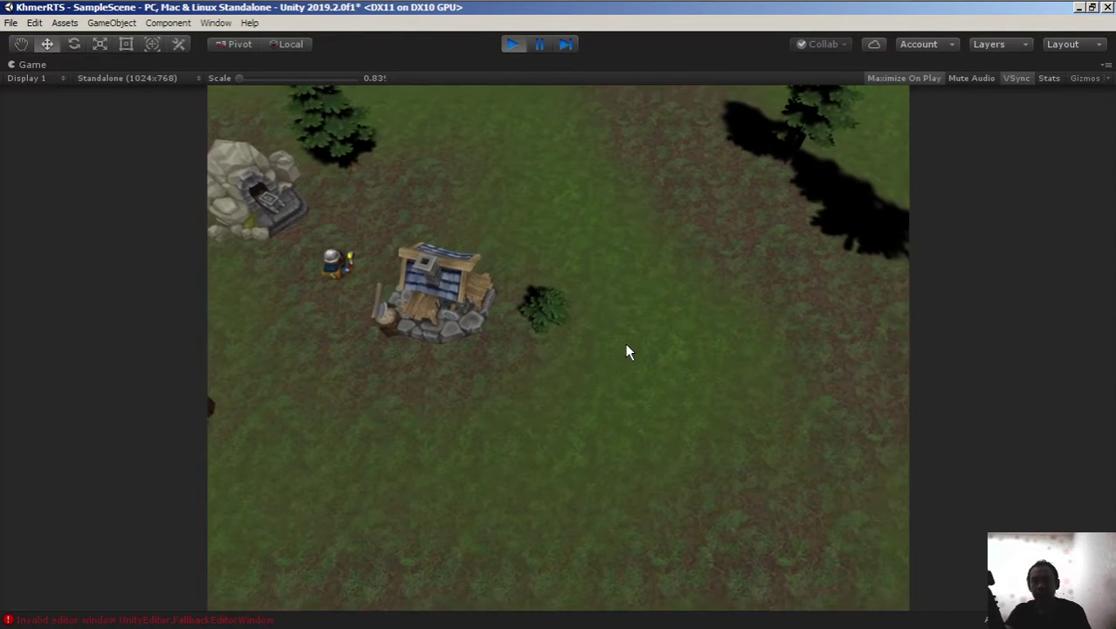
key(w)
key(a)
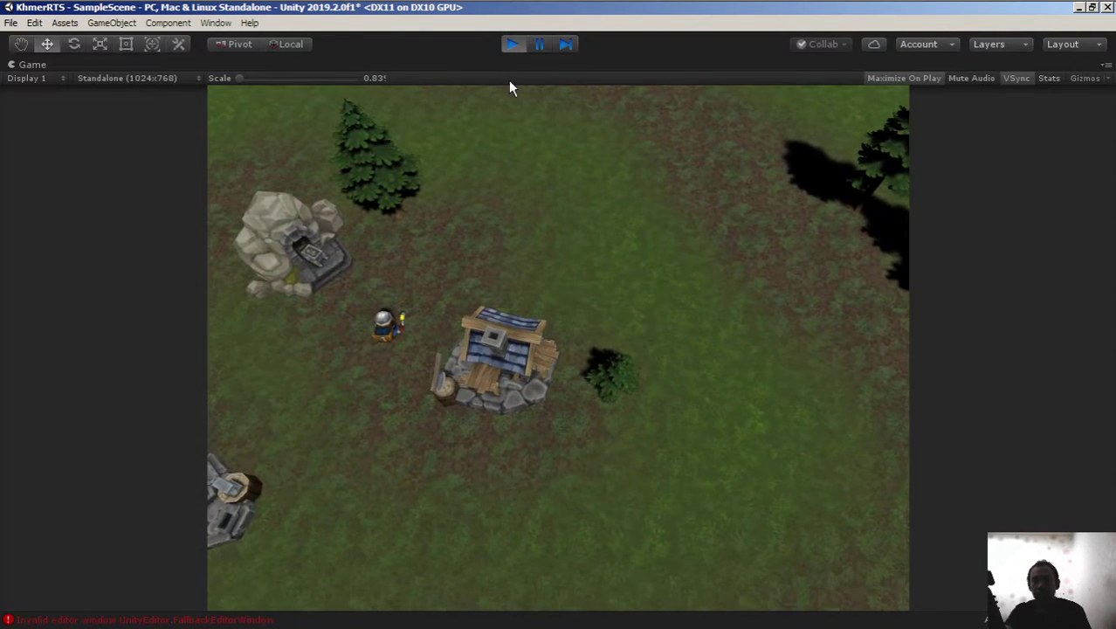
click(513, 44)
- In Visual Studio, insert a new line after the z declaration in Movement() and begin declaring float cx
click(234, 10)
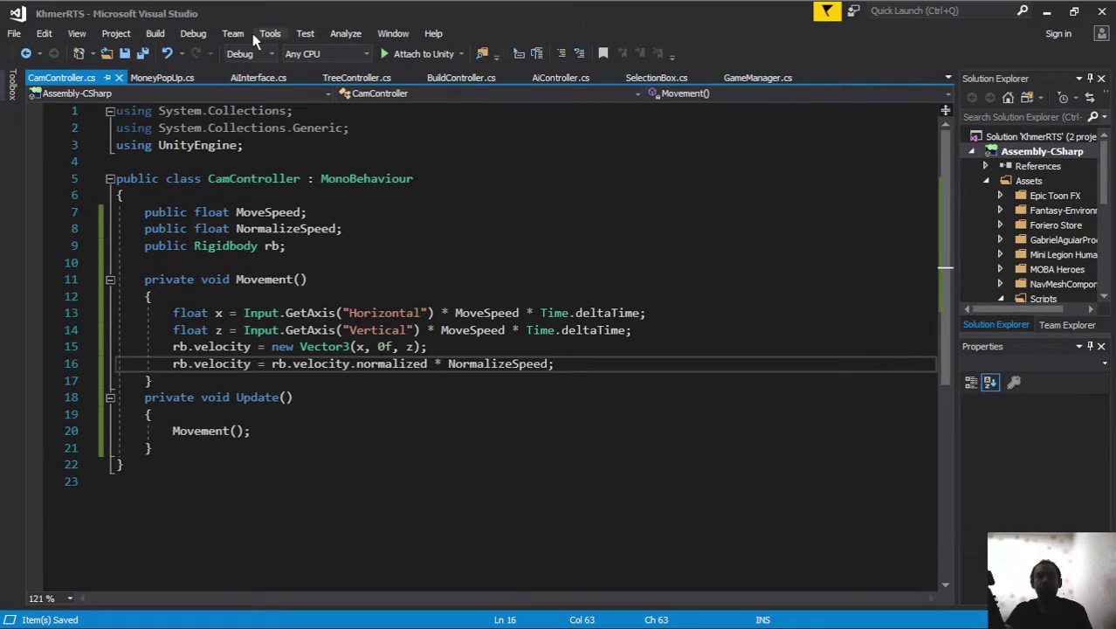
click(650, 332)
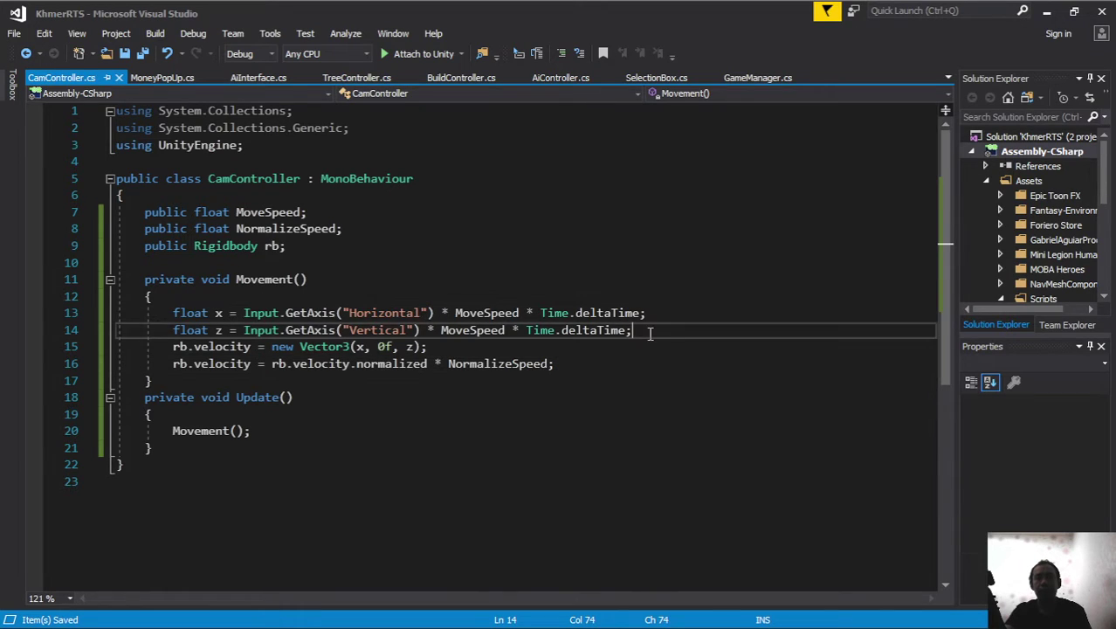
key(Return)
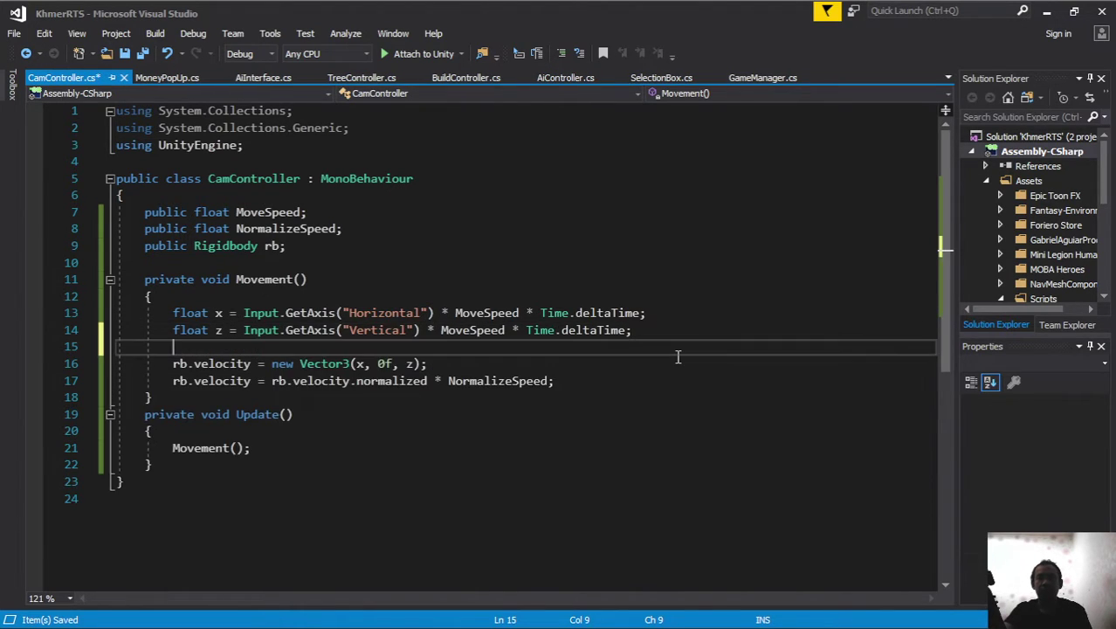
text(float )
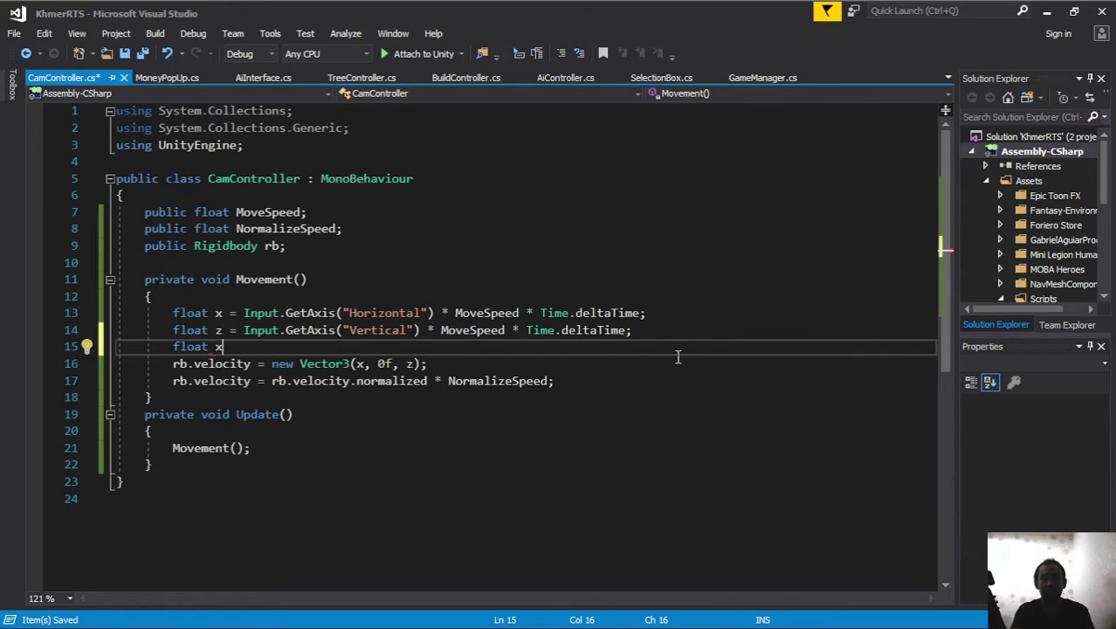
text(x)
key(BackSpace)
key(BackSpace)
text(cx)
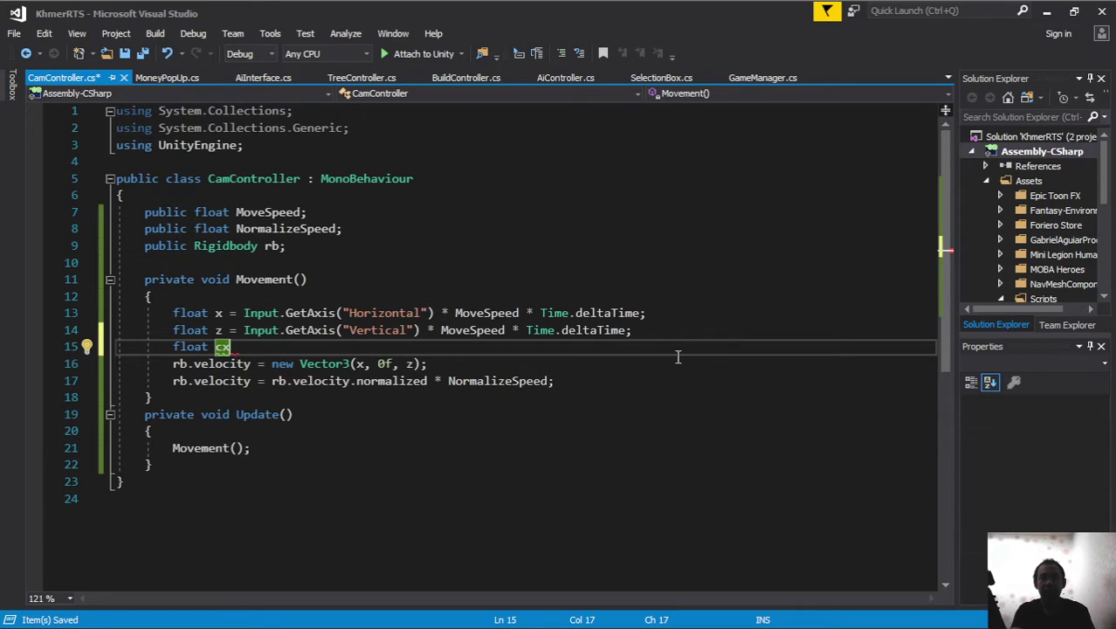
key(BackSpace)
key(BackSpace)
text(x )
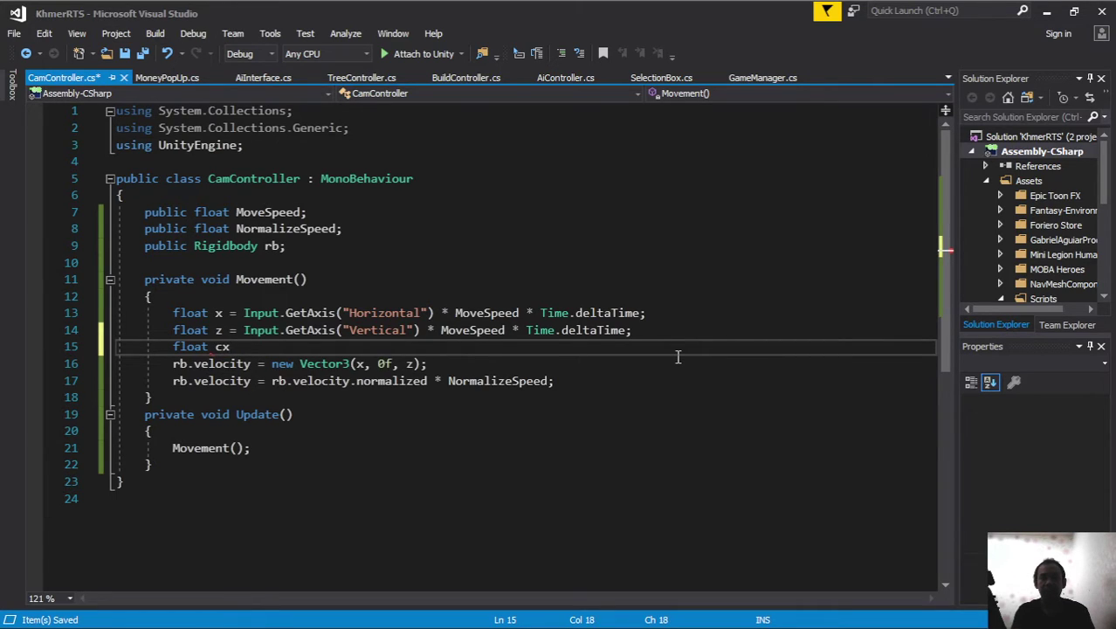
text(=)
key(BackSpace)
key(BackSpace)
key(BackSpace)
key(BackSpace)
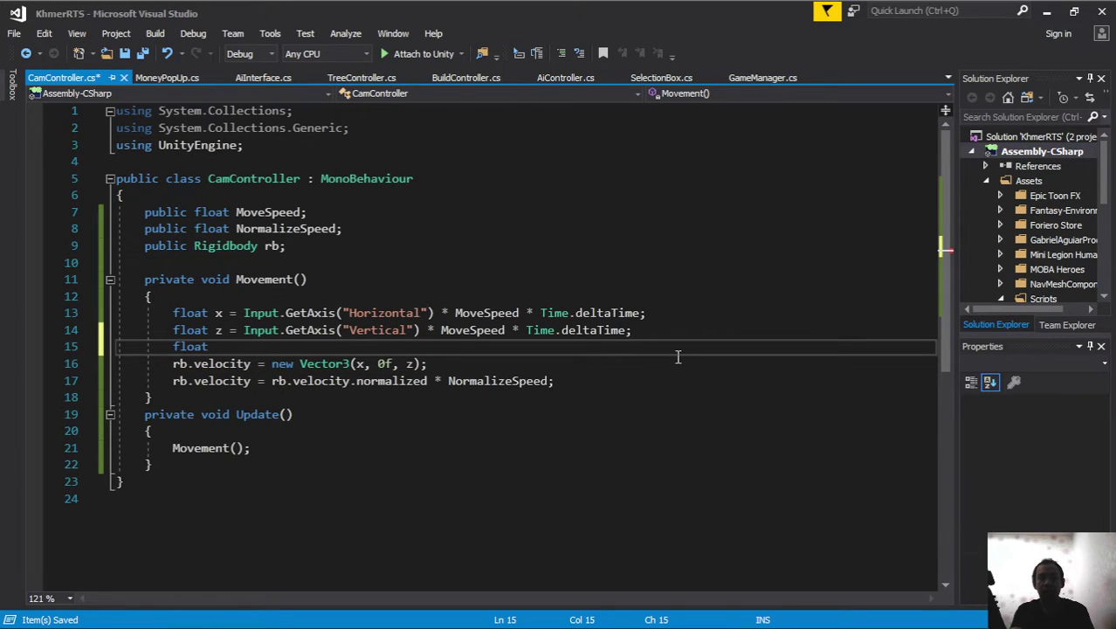
- Complete the line as cx = Input.GetAxis("Mouse X") * MoveSpeed * Time.deltaTime; and start a new line
text(cx )
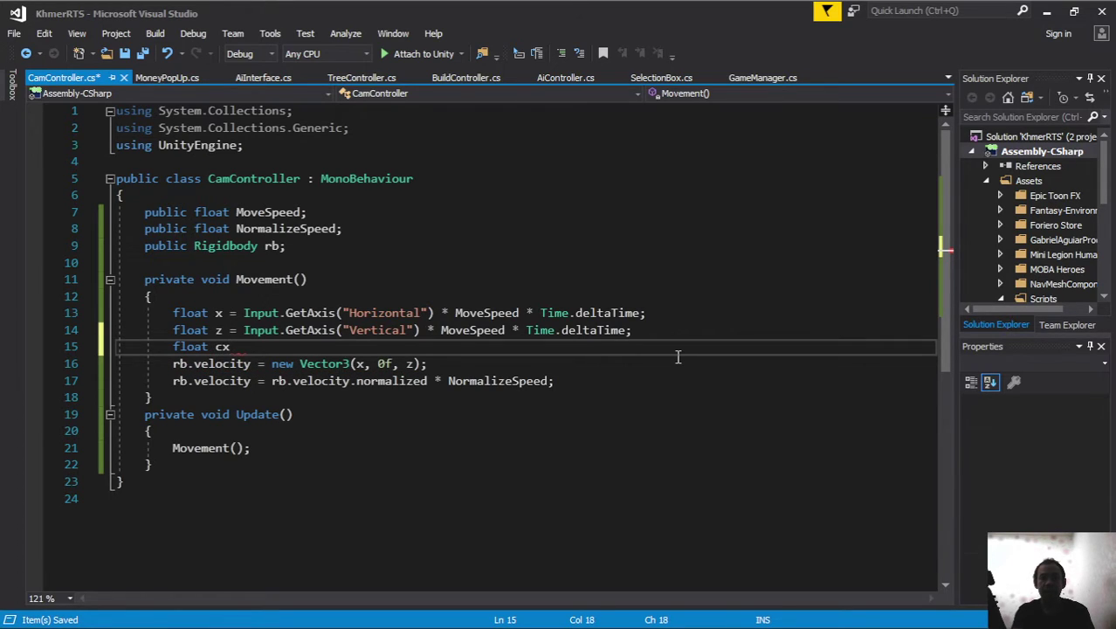
text(= Input.)
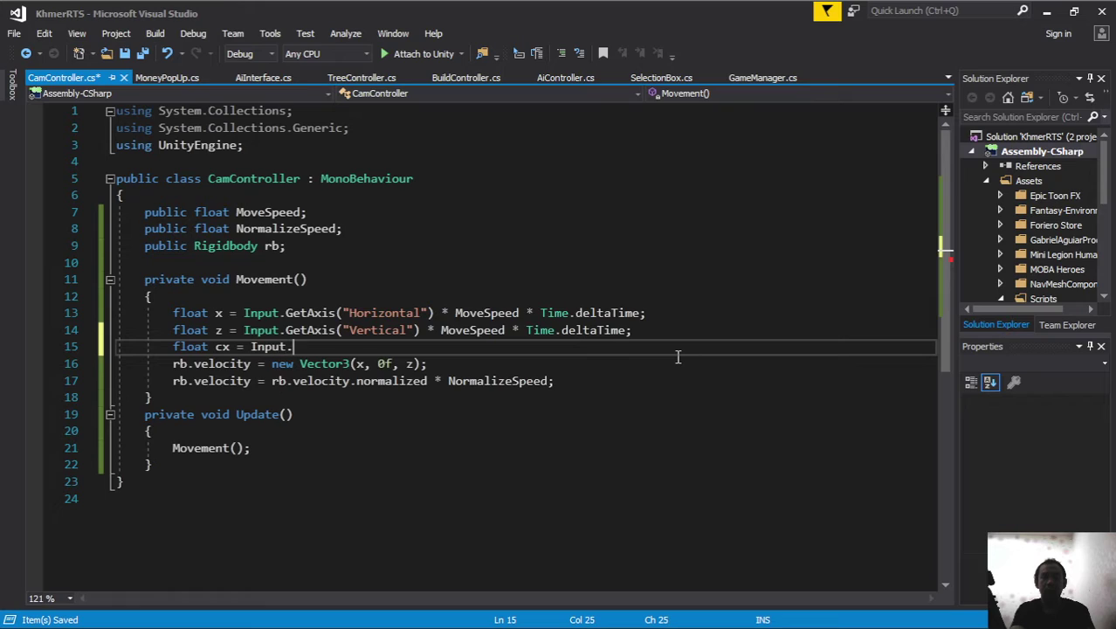
text(getax)
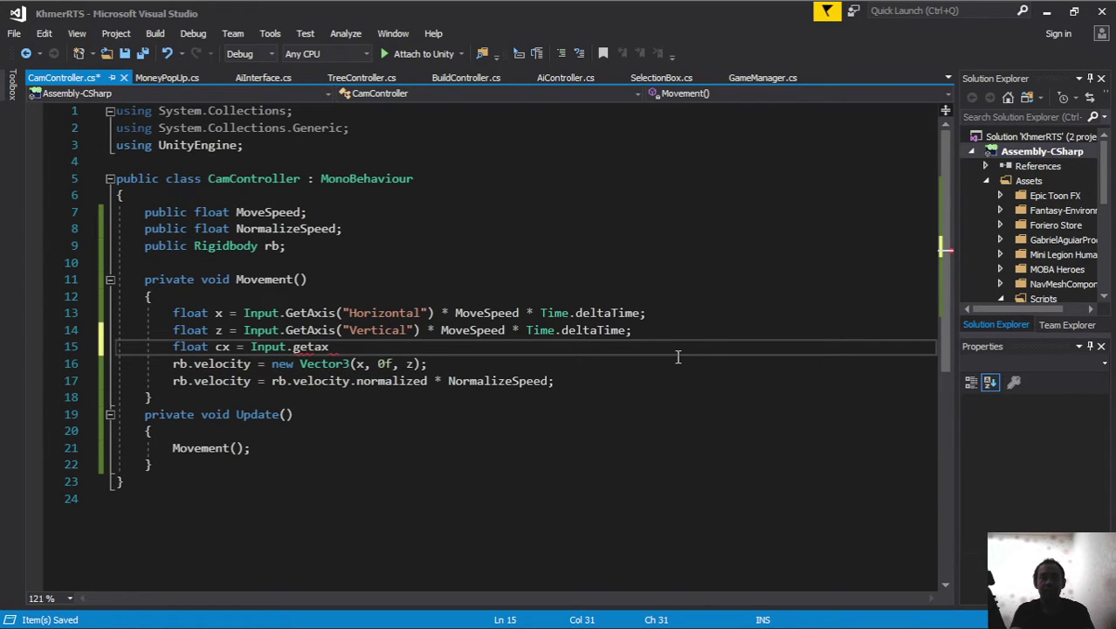
key(Tab)
text(()
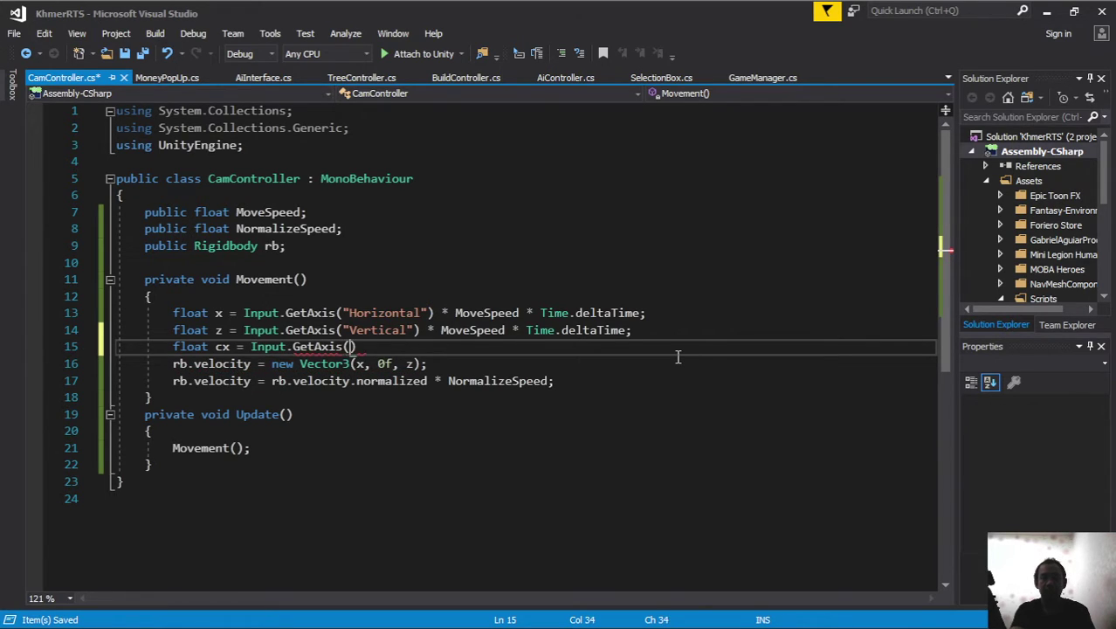
text(")
key(BackSpace)
text("mou)
text(se)
key(BackSpace)
key(BackSpace)
key(BackSpace)
key(BackSpace)
key(BackSpace)
text(Mou)
text(se X)
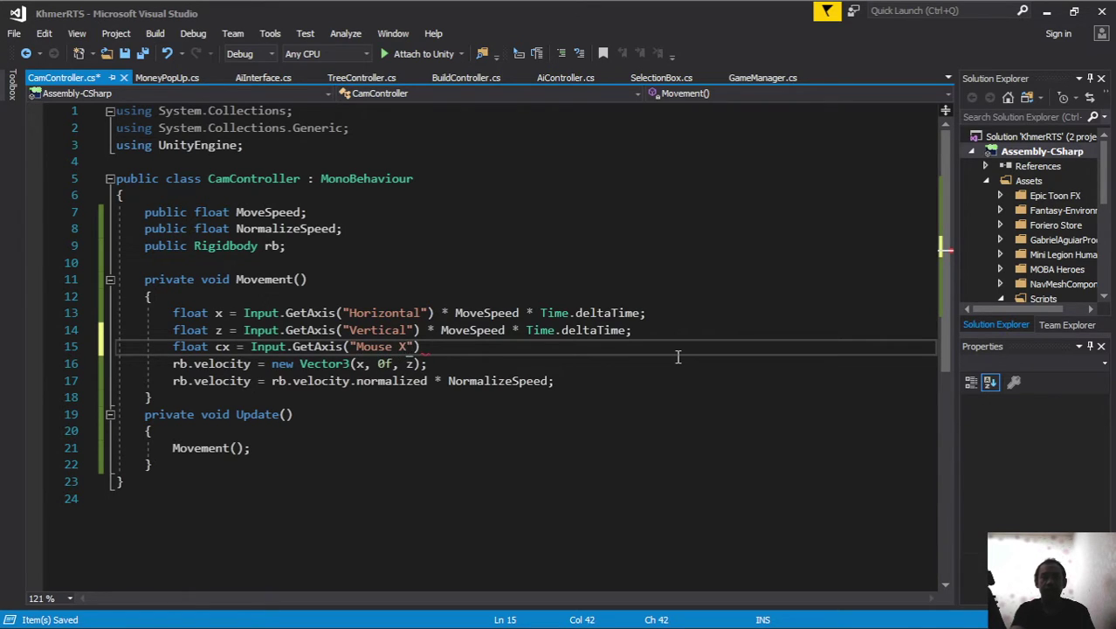
text(") * )
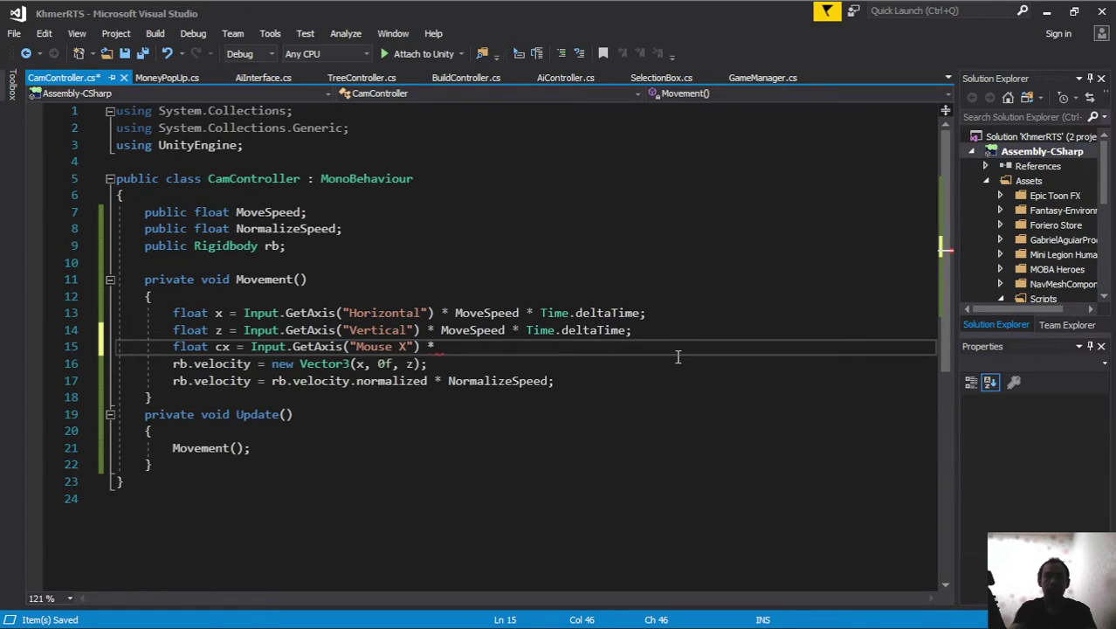
text(MoveSpeed)
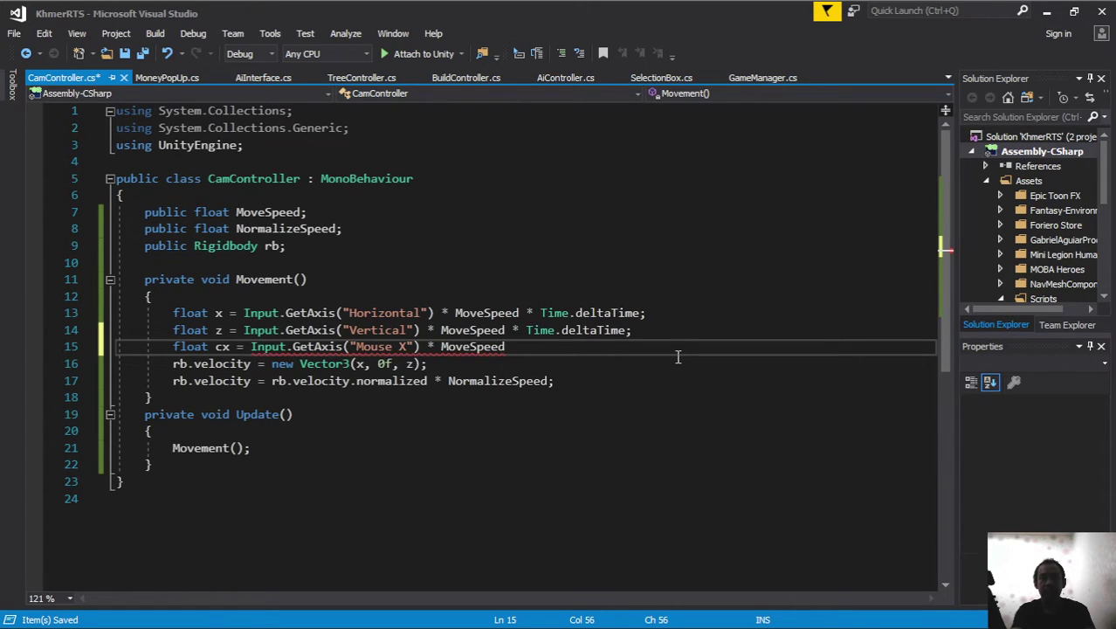
text( * Time.deltaTime;)
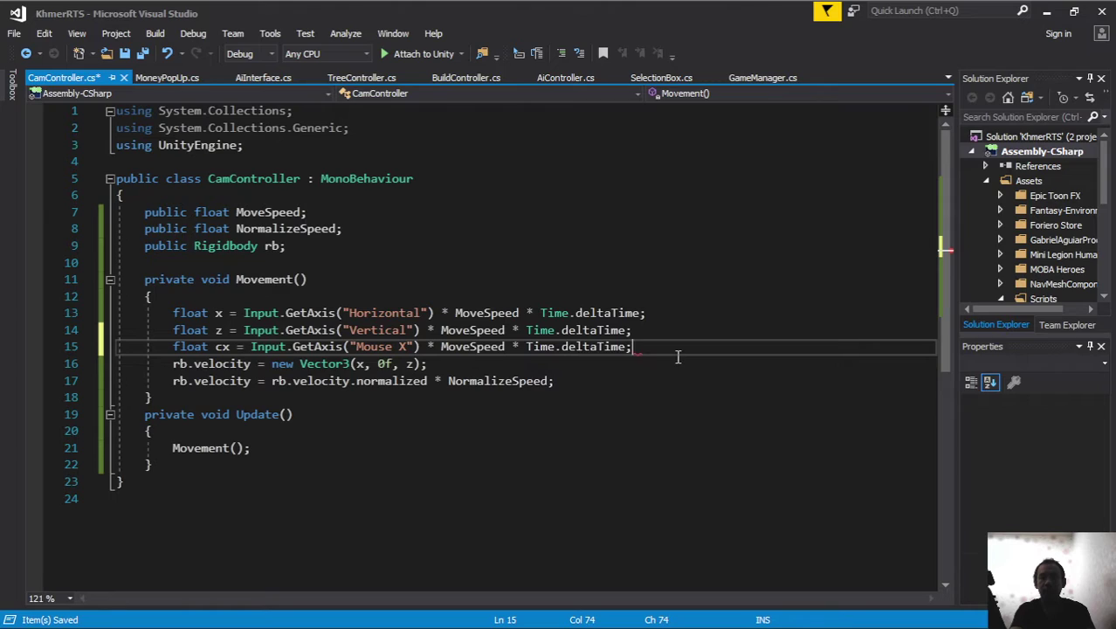
key(Return)
- Write line 16 as float cz = Input.GetAxis("Mouse Y") * MoveSpeed * Time.deltaTime;
text(f)
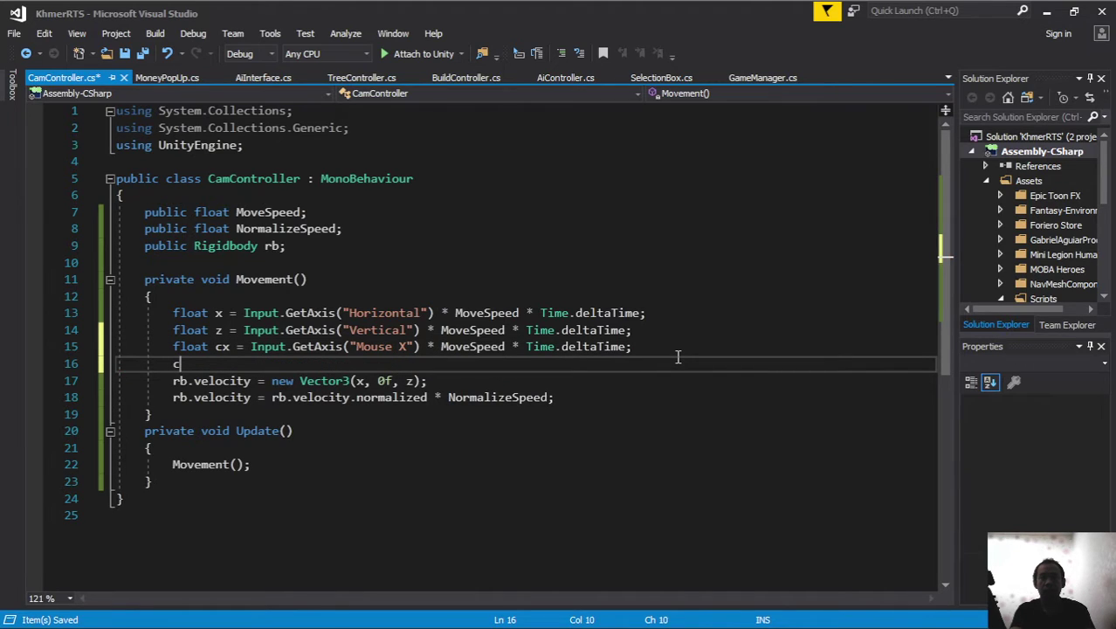
text(loat )
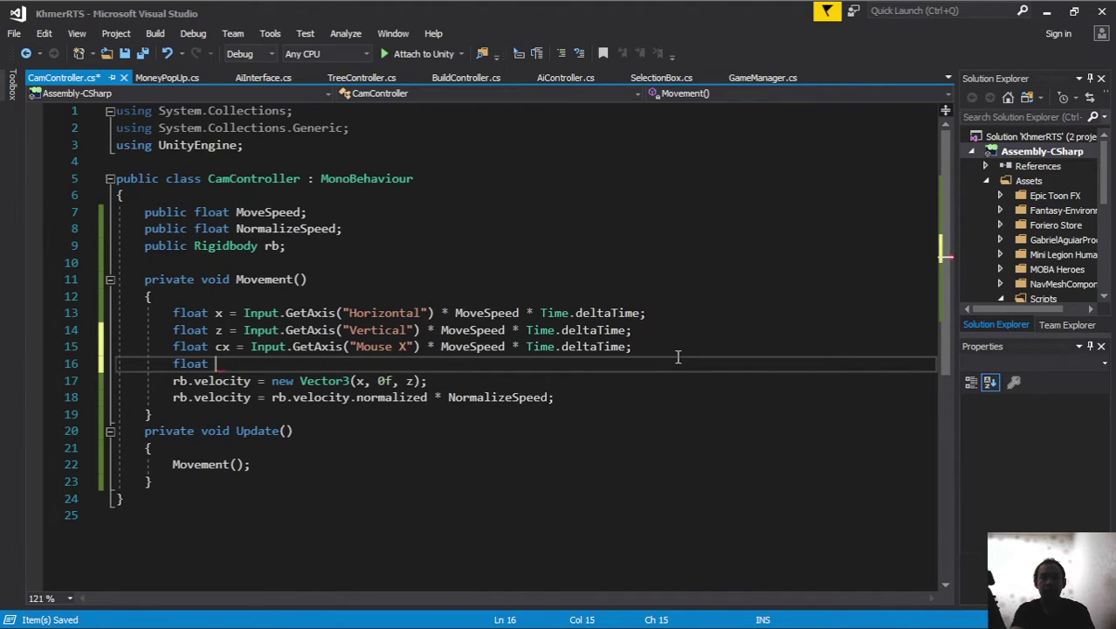
text(cz =)
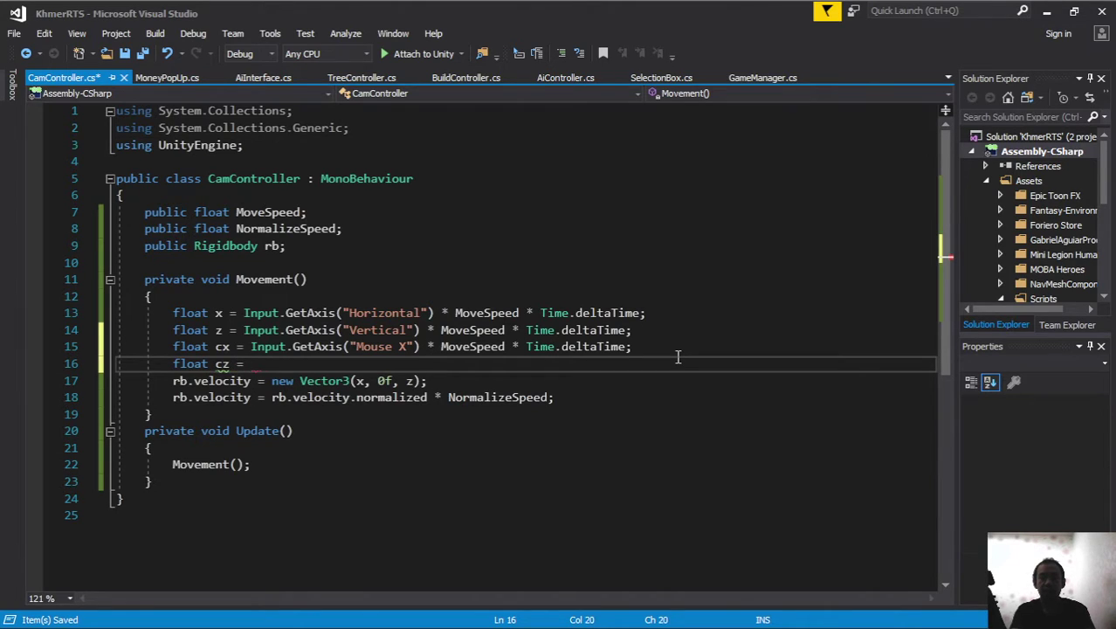
text( Input.geta)
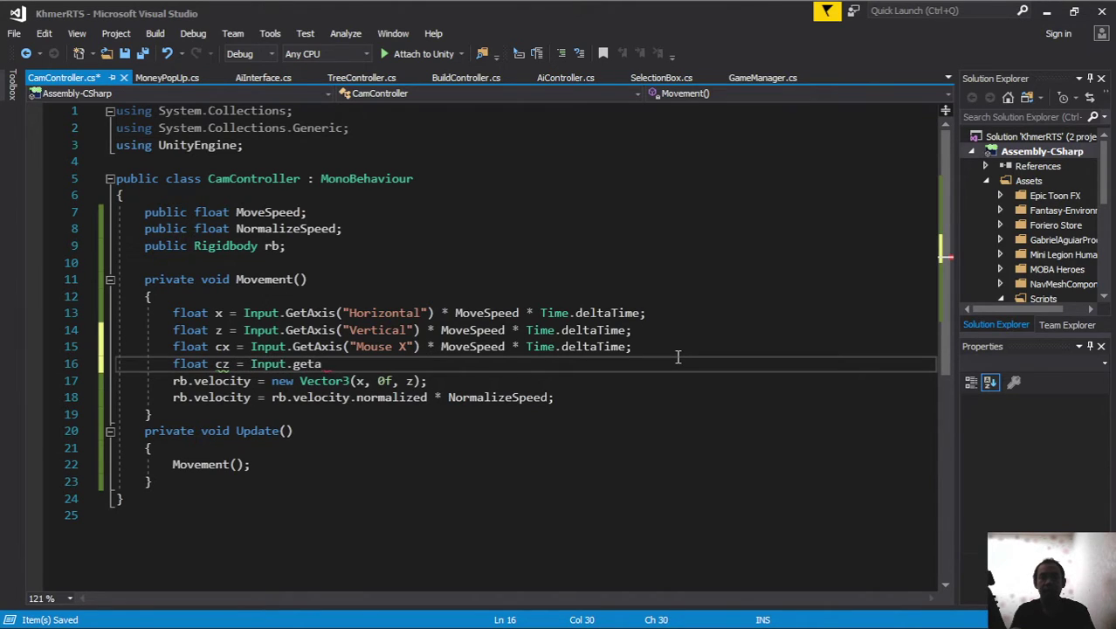
text(("Mou)
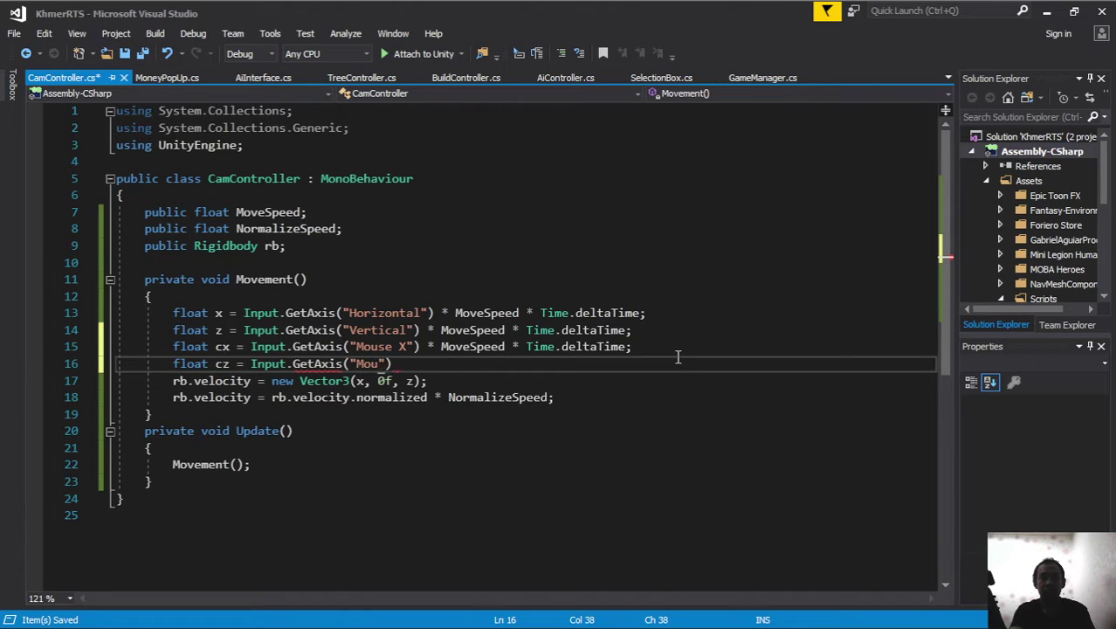
text(se Y")
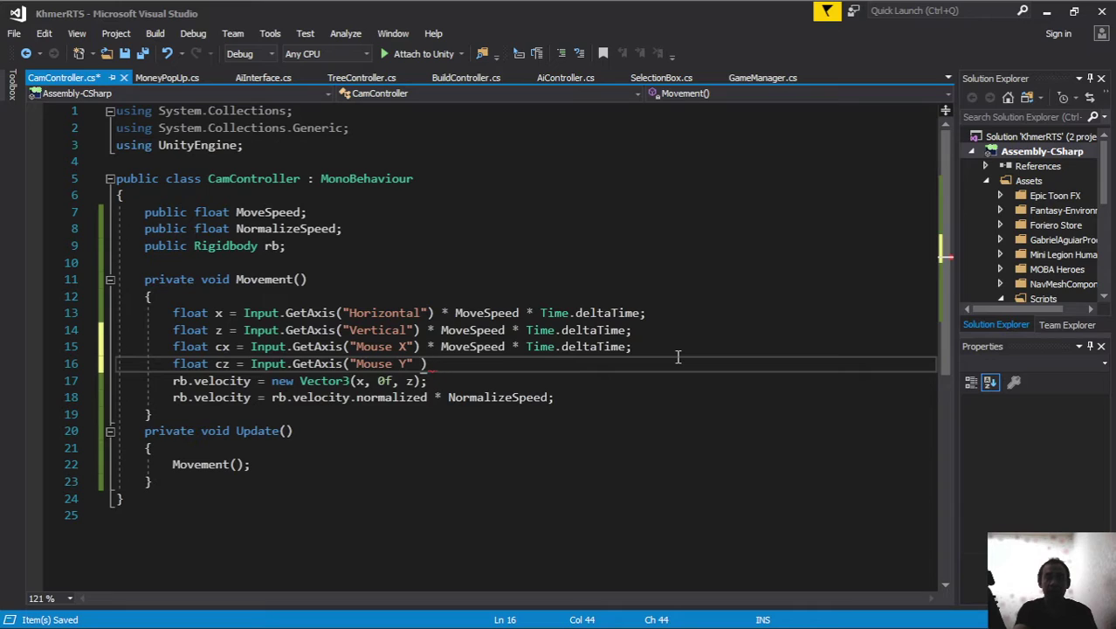
key(BackSpace)
text() * mo)
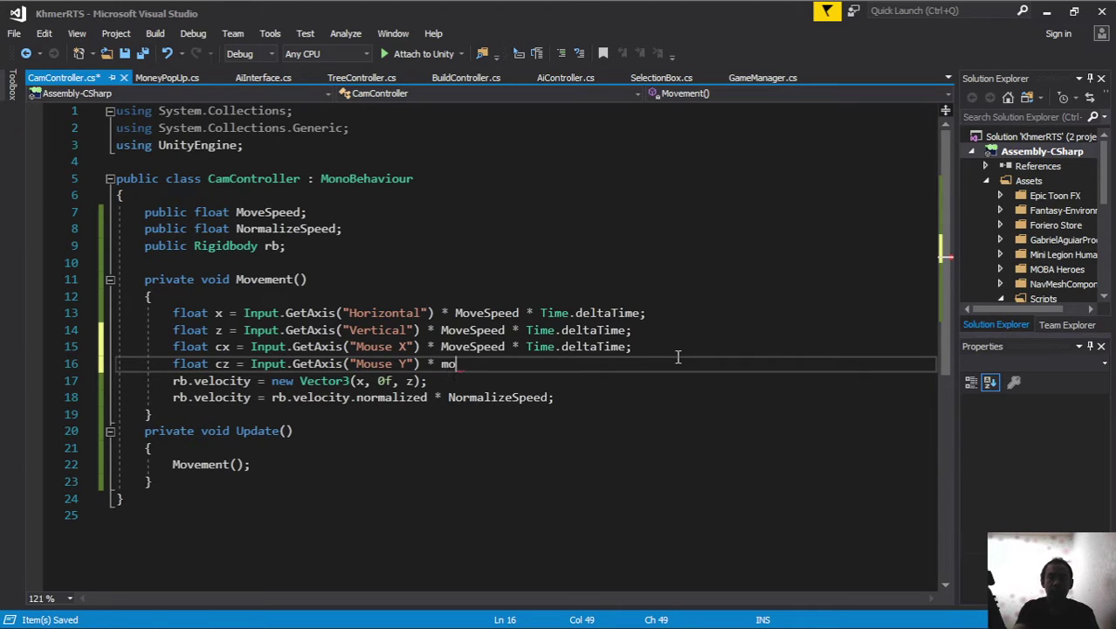
text(ve *)
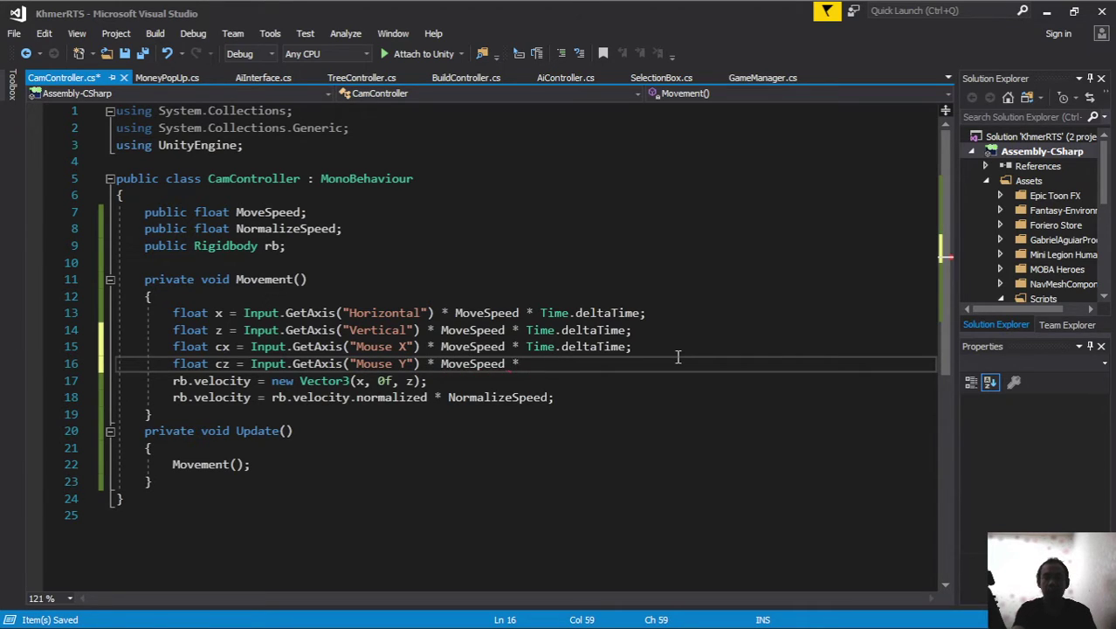
text(Time.deltaTime;)
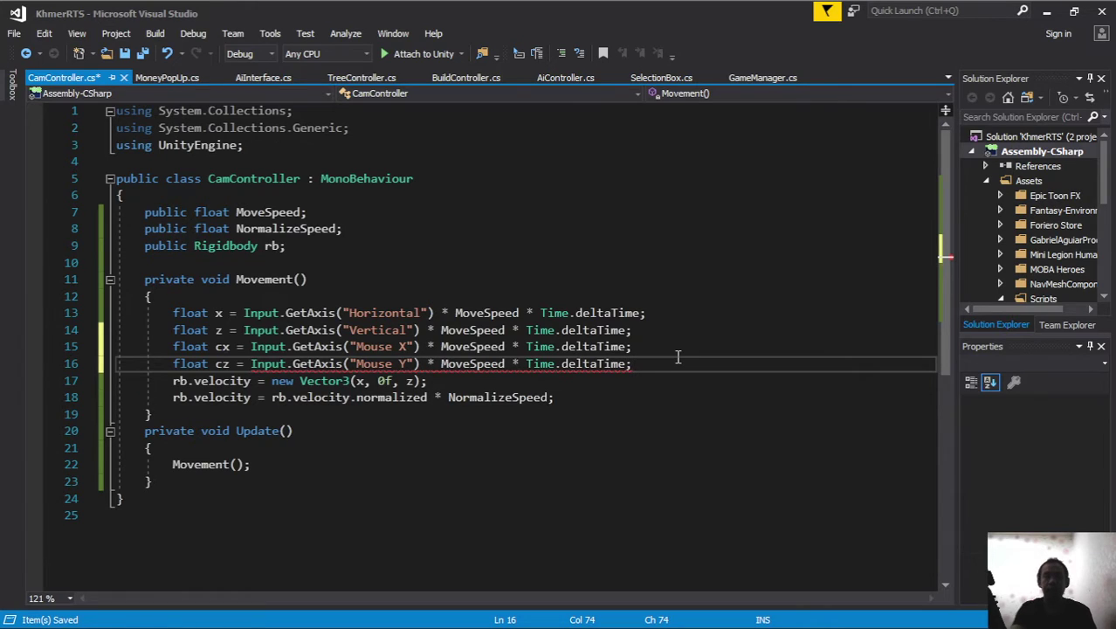
click(550, 403)
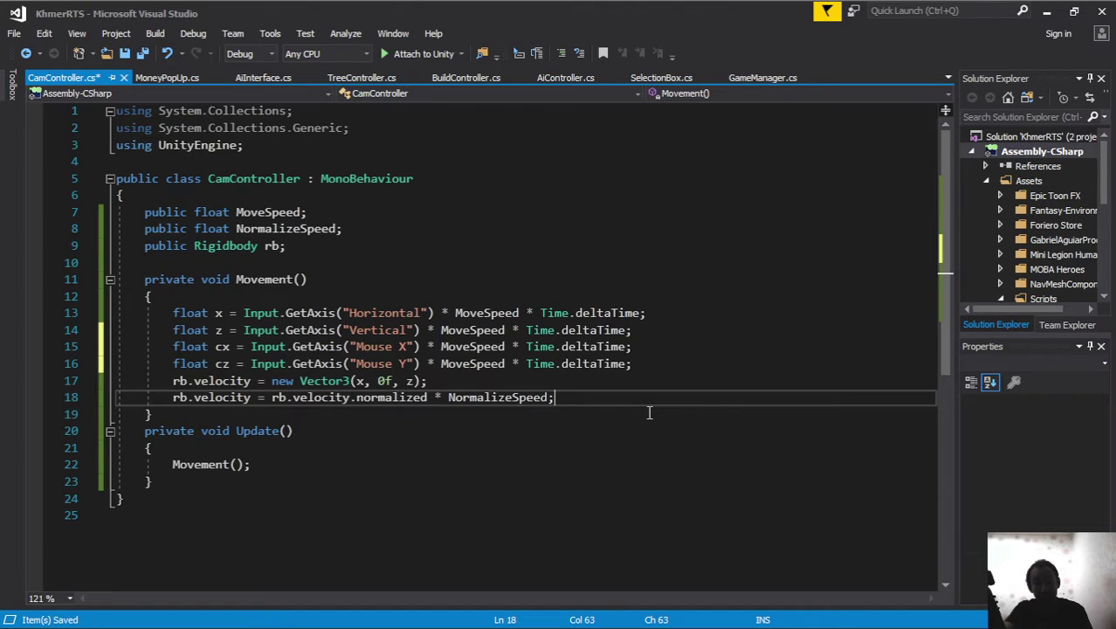
- Add an // ASWD comment above the keyboard velocity code in Movement()
click(652, 360)
key(Return)
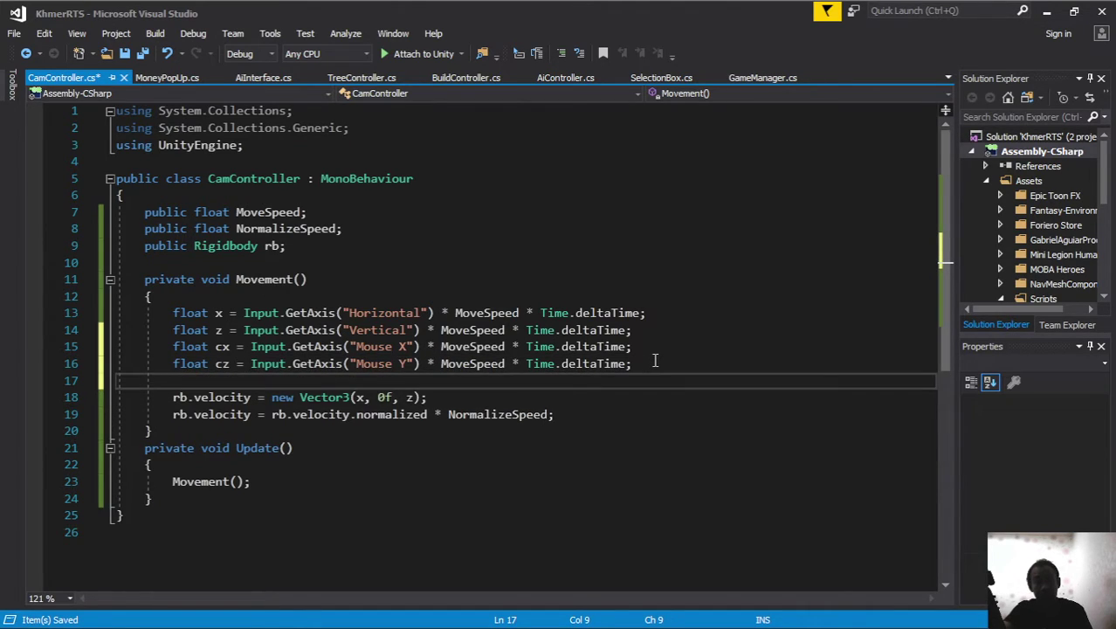
key(Return)
text(//)
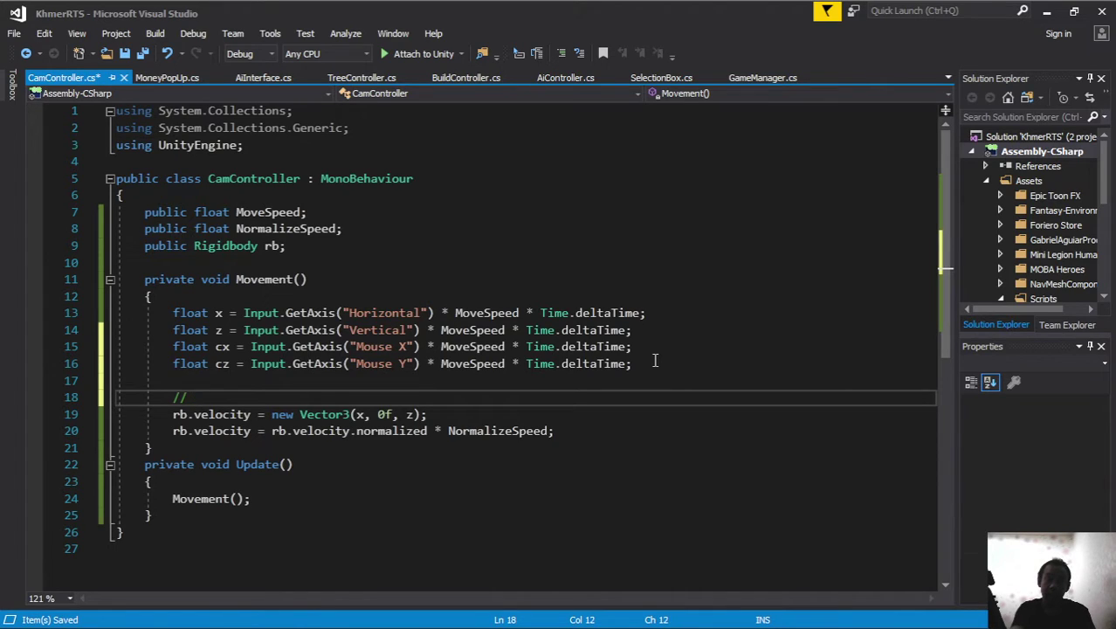
key(BackSpace)
key(BackSpace)
text(SWD)
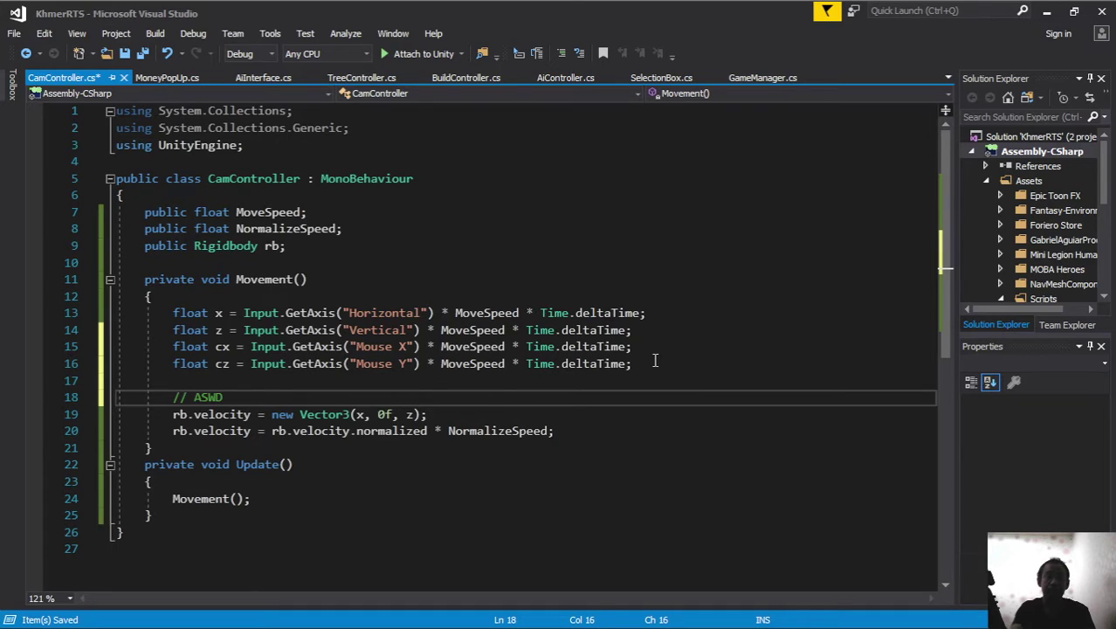
- Below the normalize line, add a // Mouse comment and rb.velocity = new Vector3(cx, 0f, cz);
click(594, 428)
key(Return)
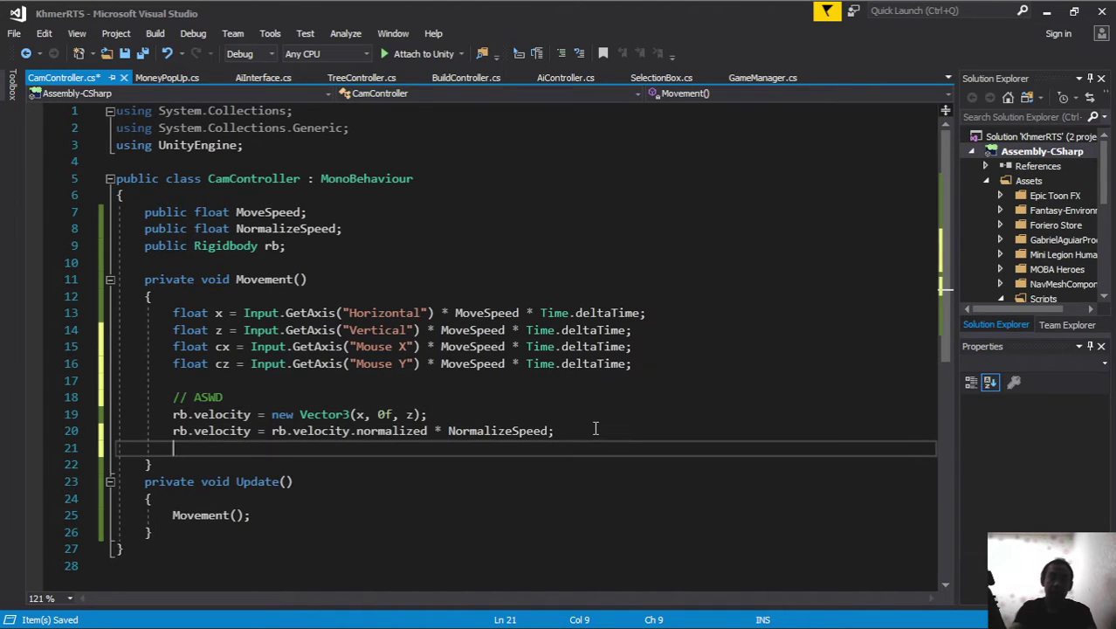
text(// Mouse)
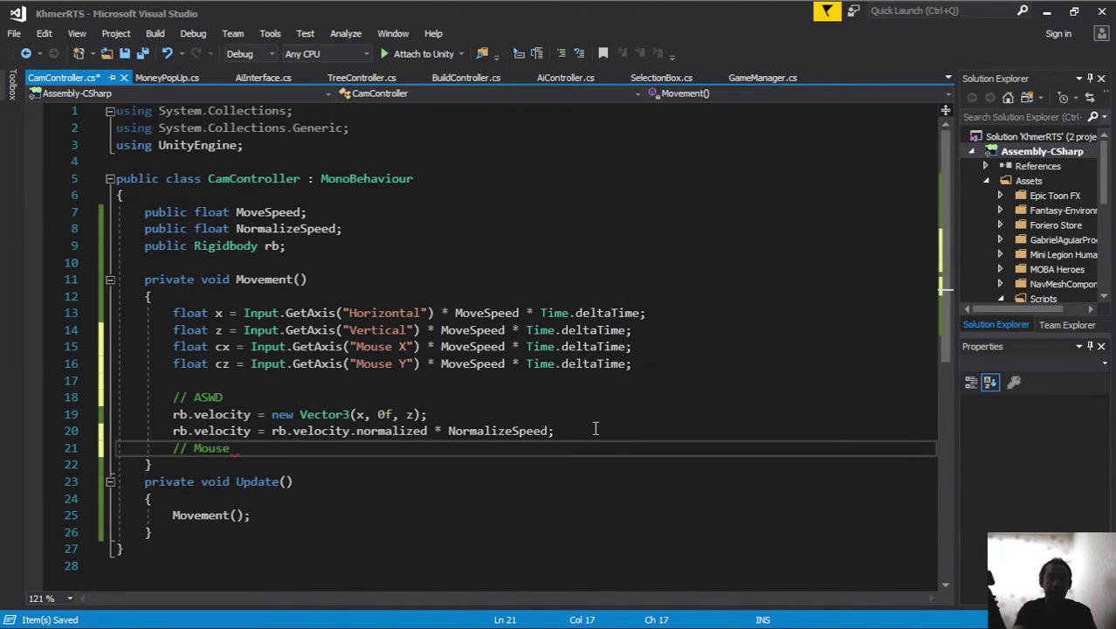
key(Return)
scroll(387, 367, down, 2)
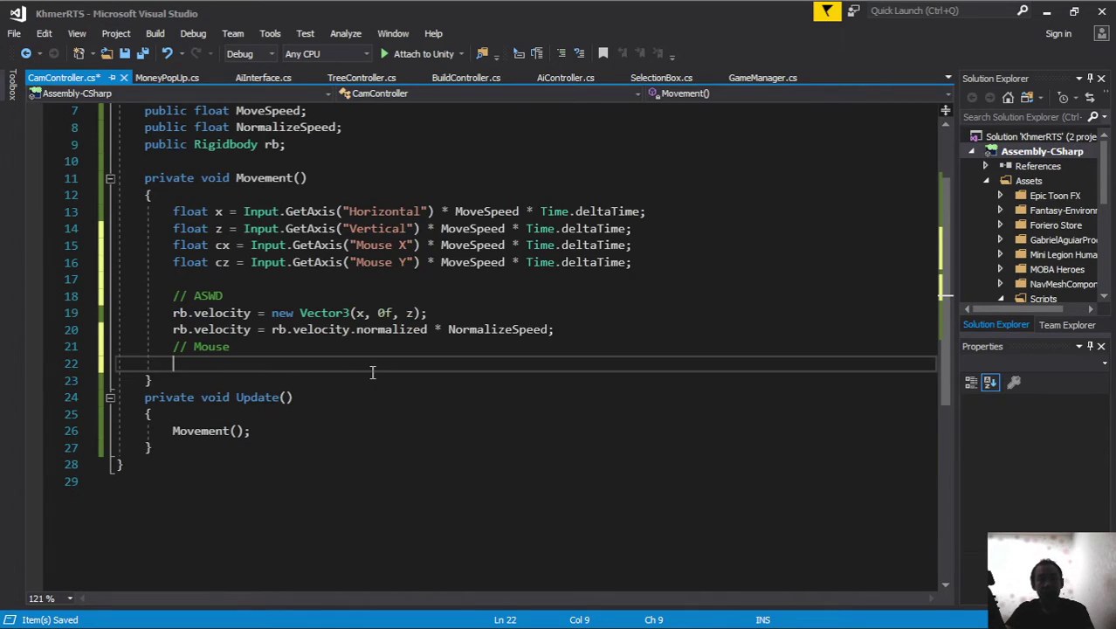
text(rb.velocity)
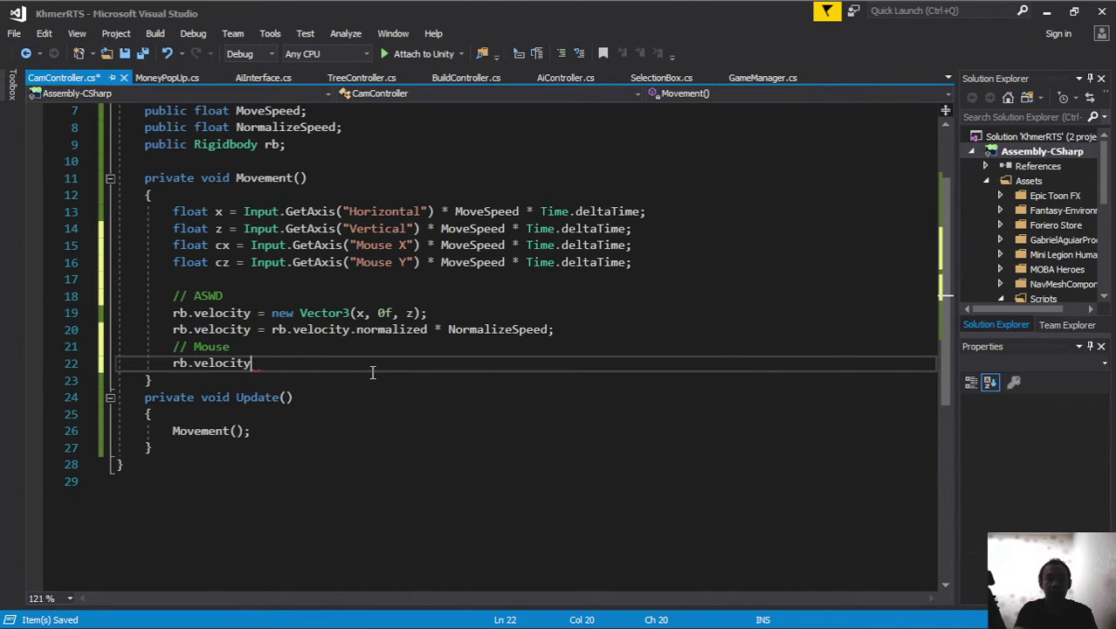
text( = new )
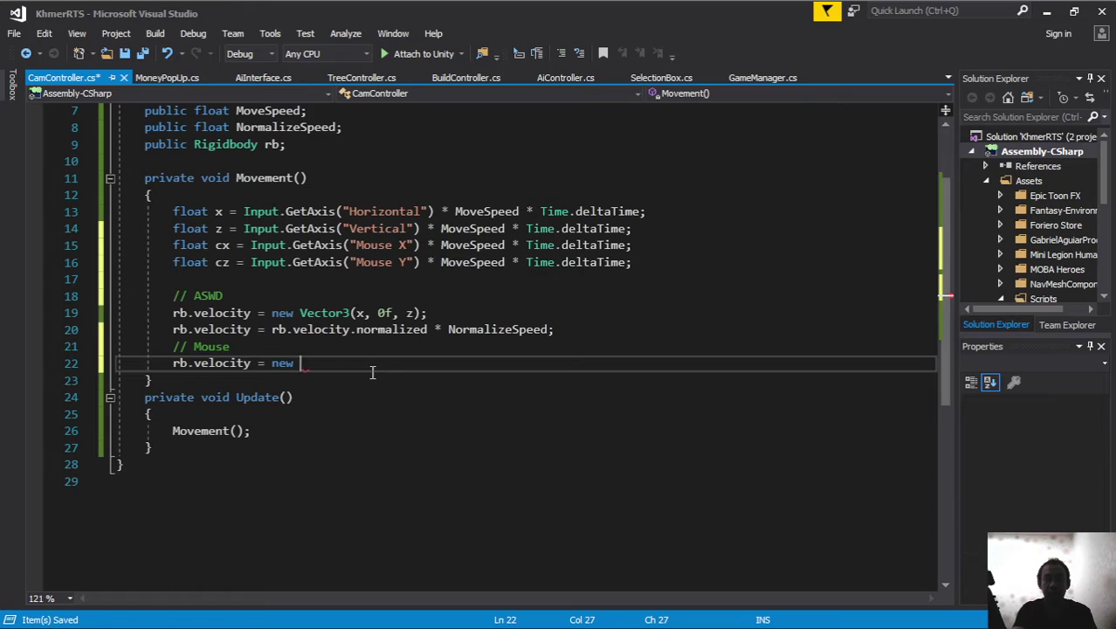
text(Vector3(c)
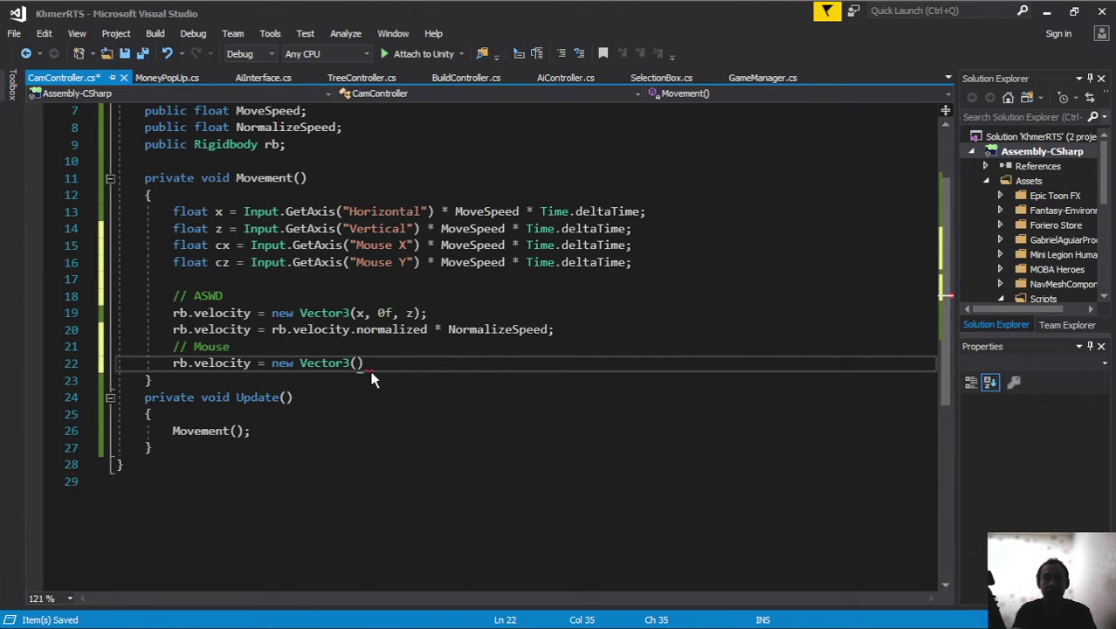
text(x)
key(BackSpace)
text(cx, )
text(0)
key(BackSpace)
key(BackSpace)
text(, 0)
text(f, cz))
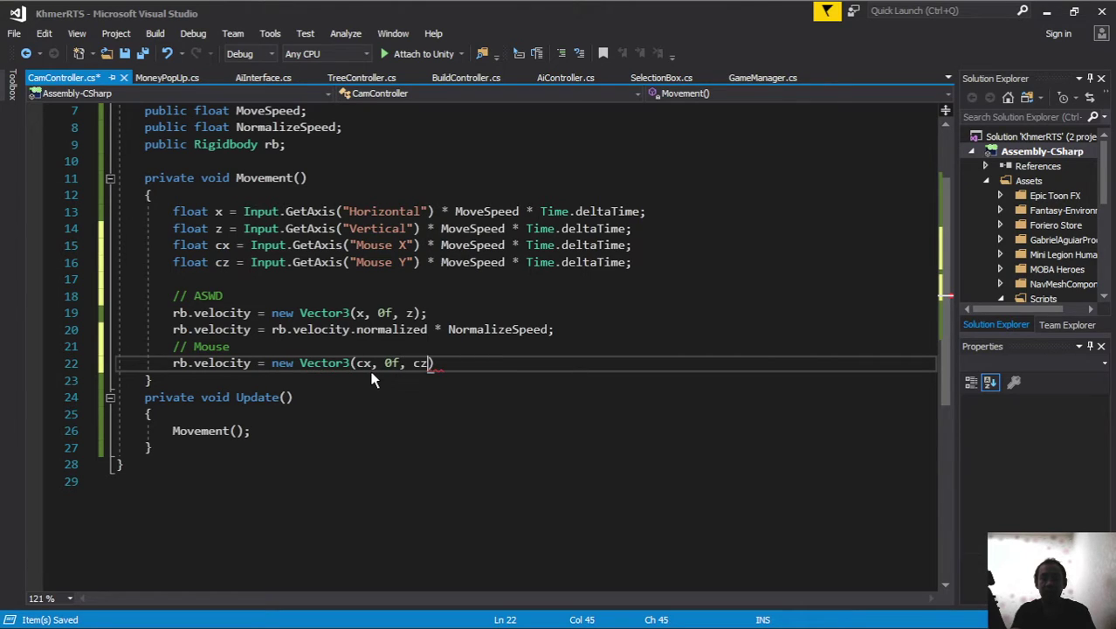
text(;)
key(Return)
text(r)
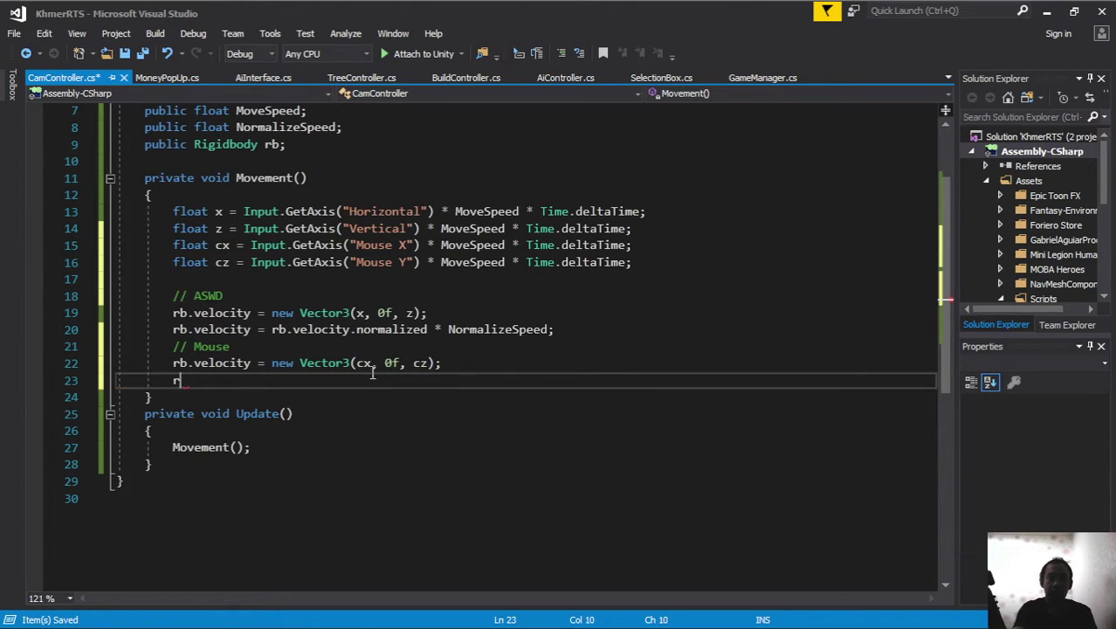
text(b.velocity)
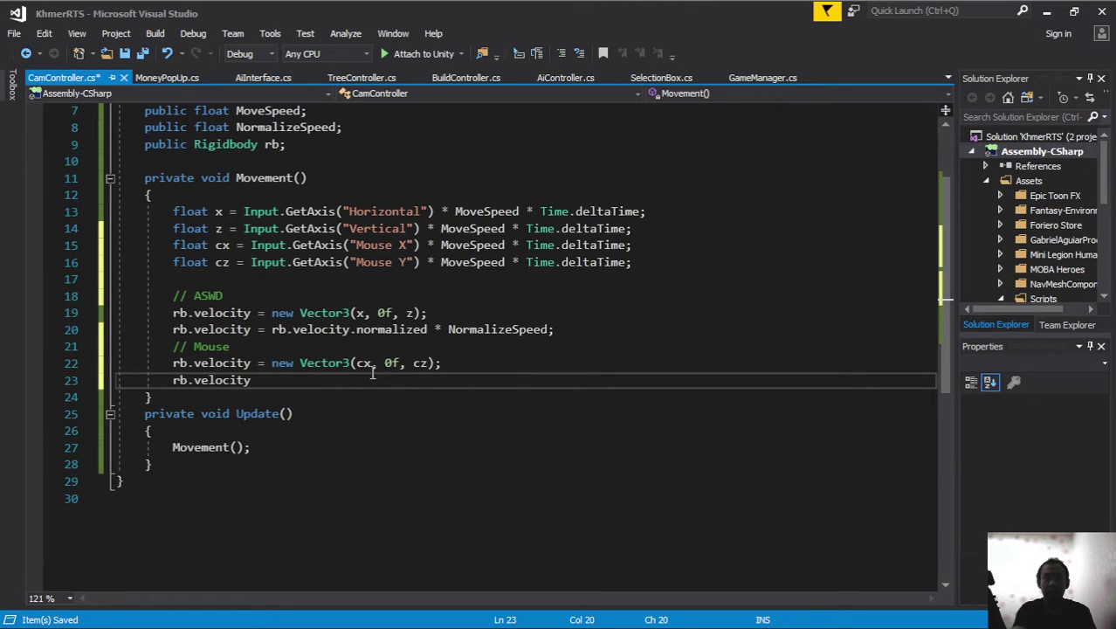
text(. = rb.v)
text(elocity.normalized *)
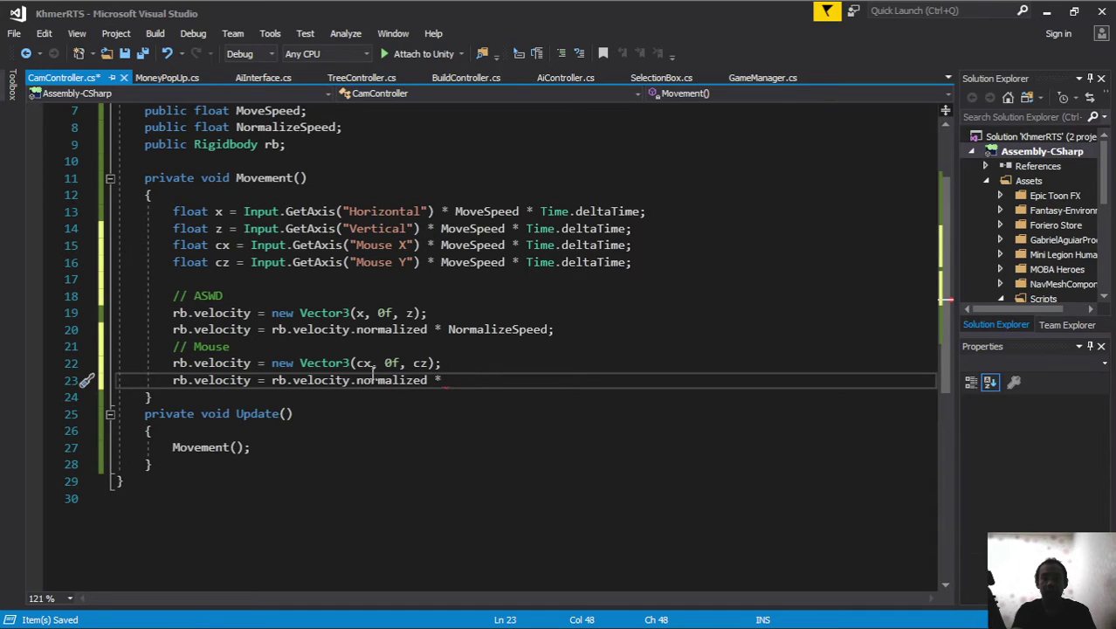
- Delete the unfinished line and move the normalization statement below the mouse velocity line
shift+click(465, 364)
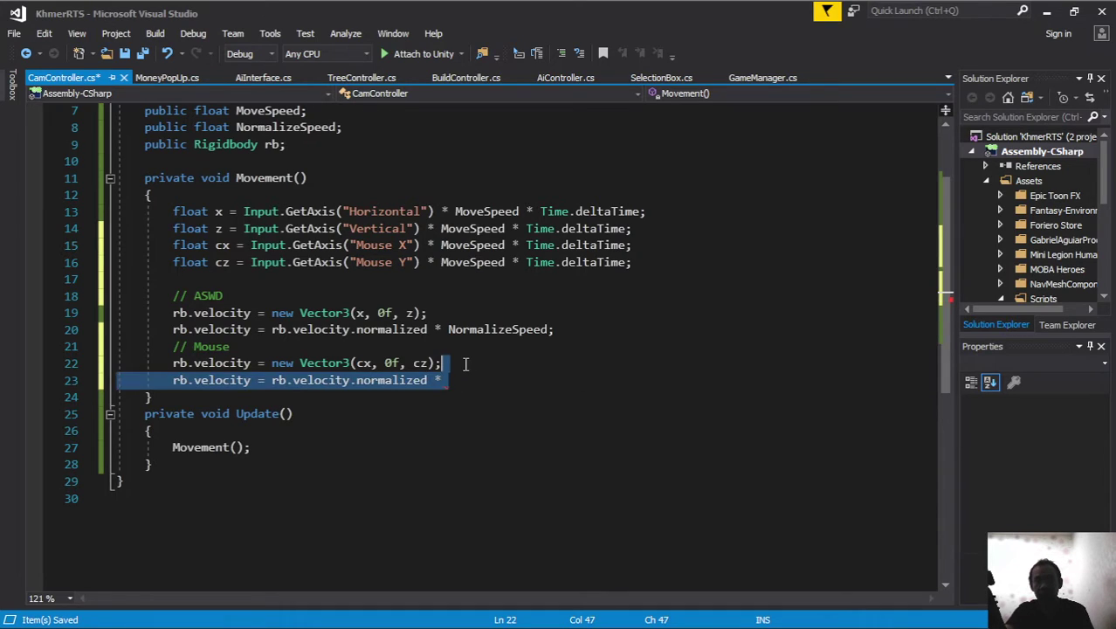
key(BackSpace)
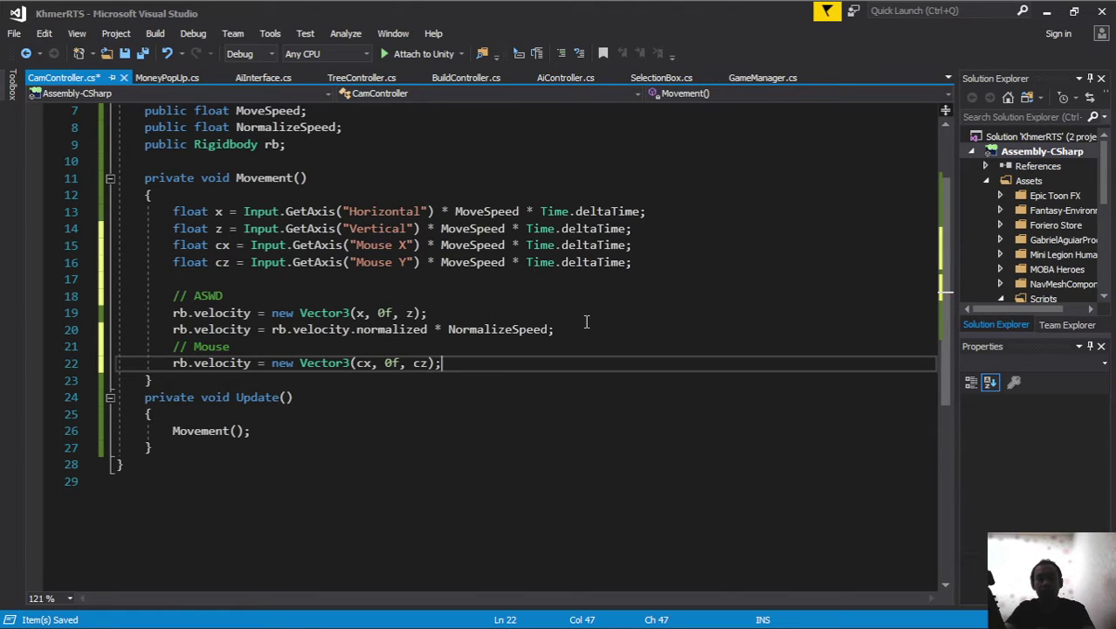
drag(555, 329, 173, 329)
key(ctrl+c)
key(BackSpace)
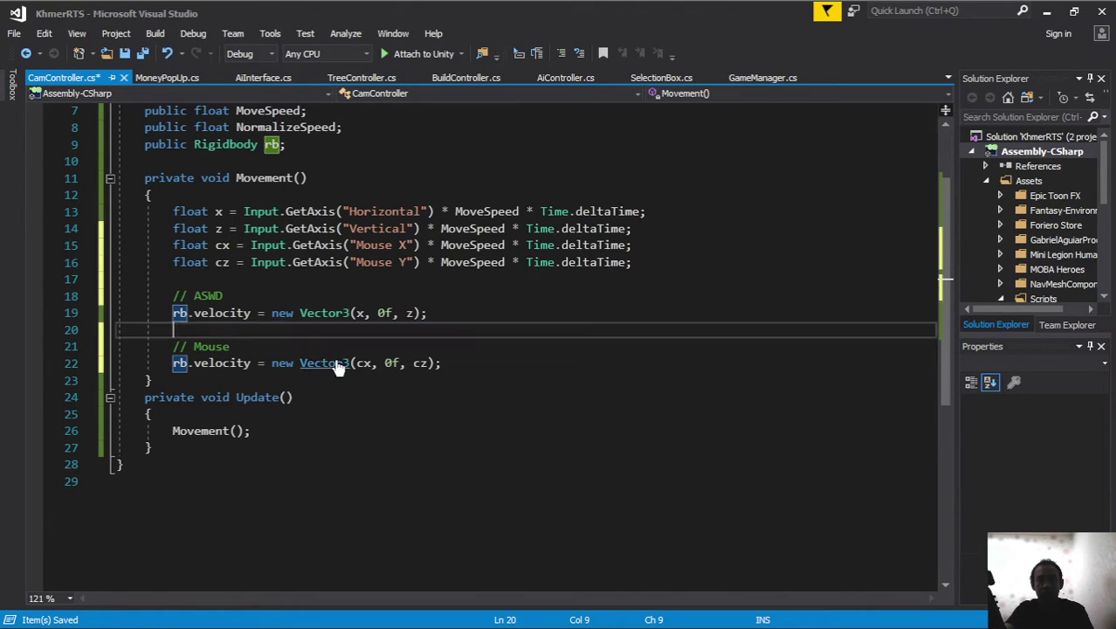
click(478, 356)
key(Return)
key(Return)
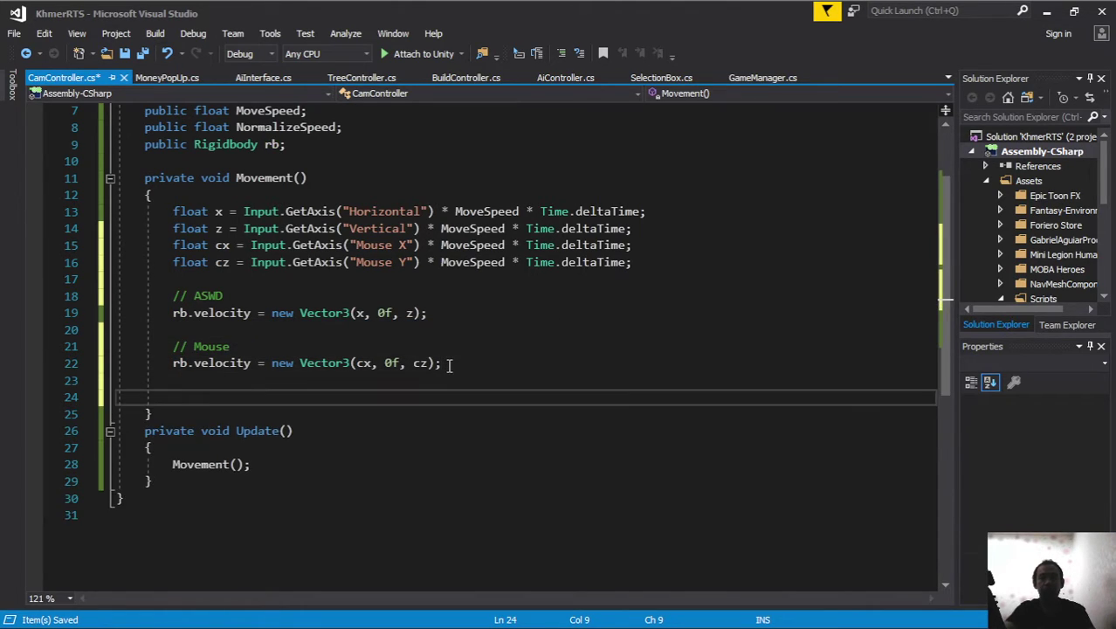
key(ctrl+v)
- Remove the empty line between the keyboard and mouse velocity sections and save CamController.cs
drag(242, 329, 454, 323)
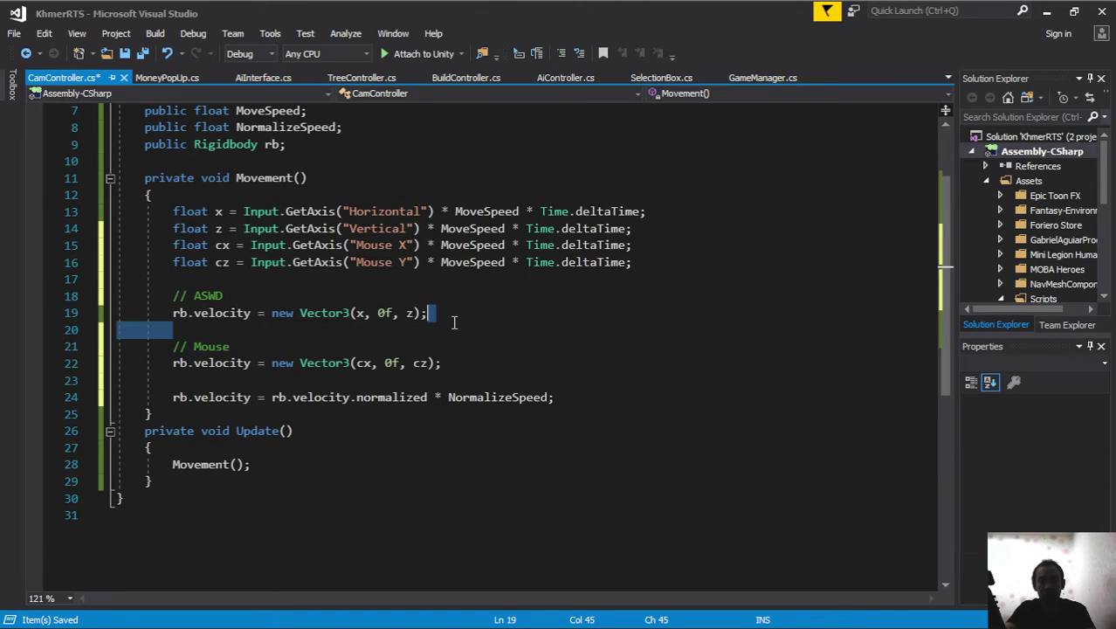
key(Delete)
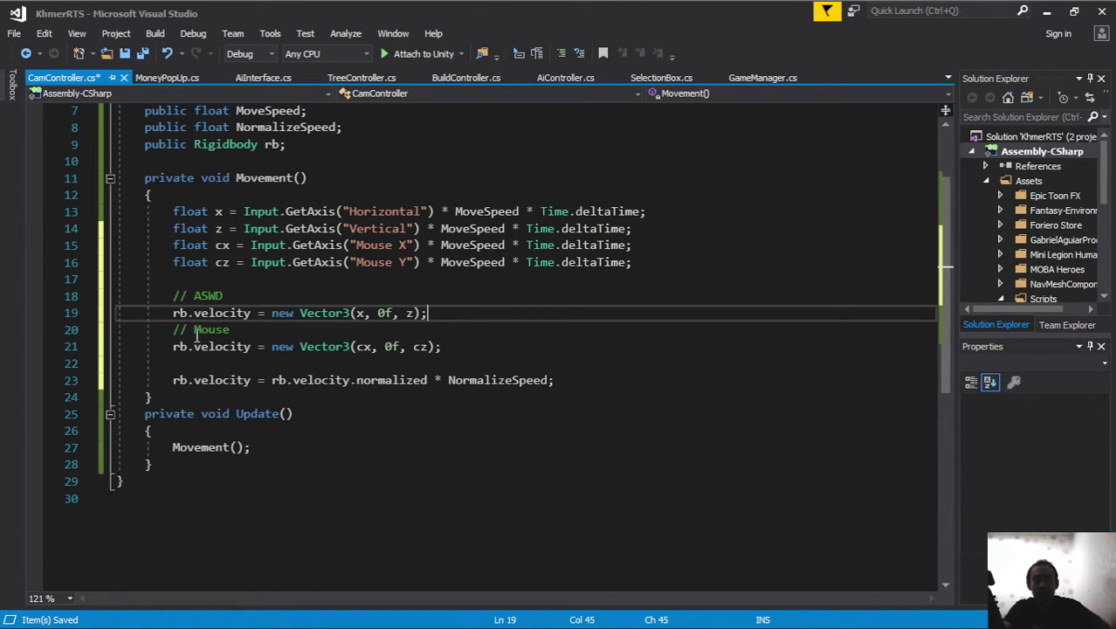
mouse_move(165, 312)
mouse_down()
mouse_move(442, 316)
mouse_move(451, 355)
mouse_up()
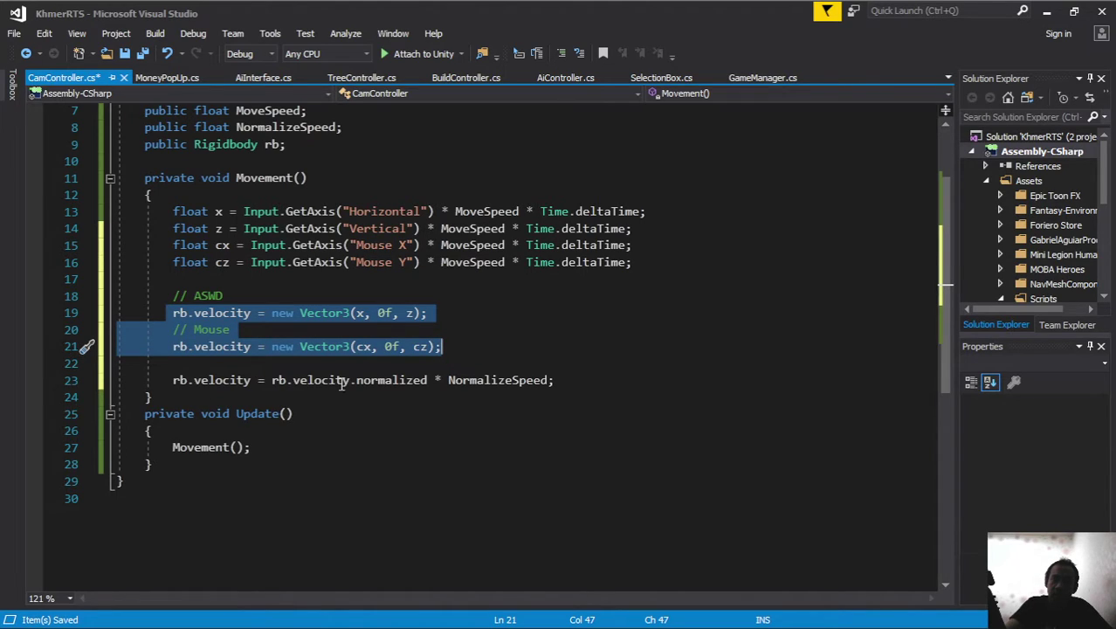
click(145, 54)
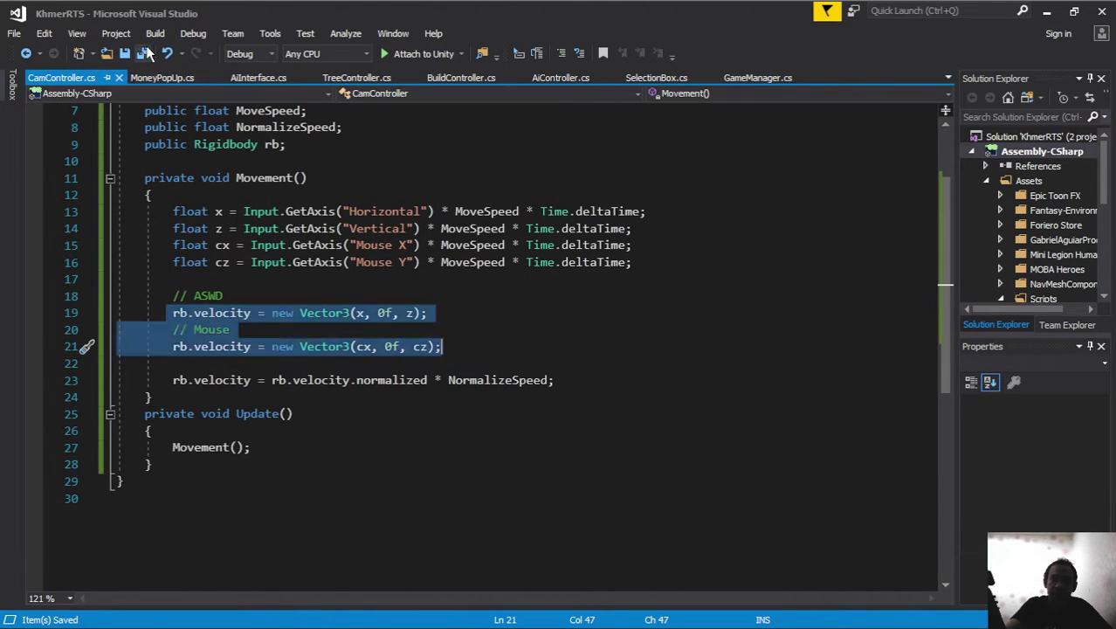
- Back in Unity, start Play mode and pan the camera north, south, west and east
click(288, 11)
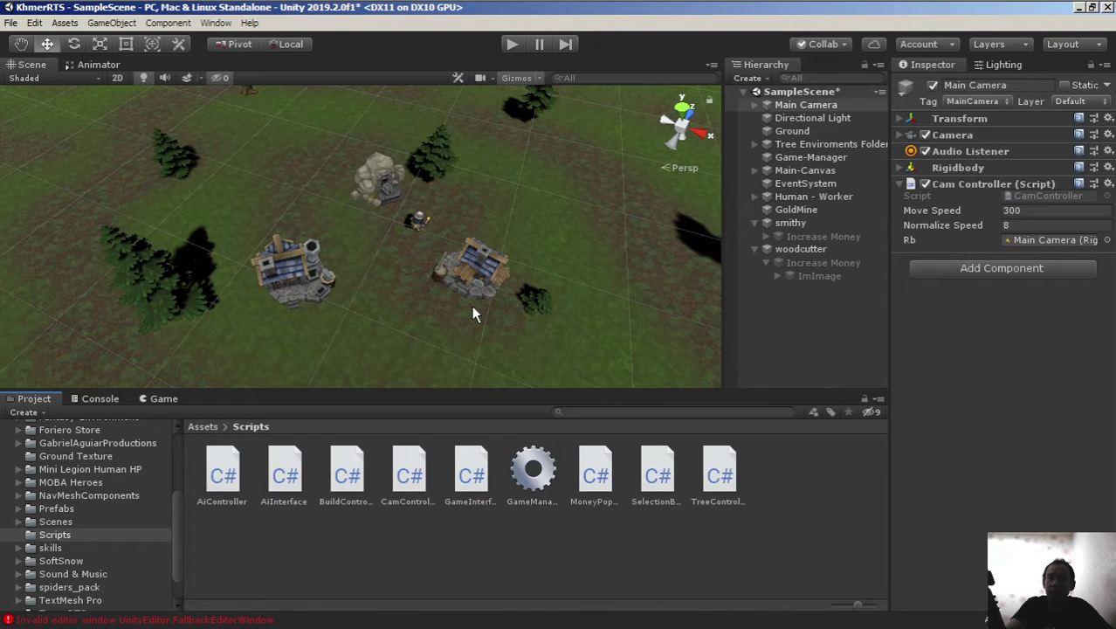
click(512, 45)
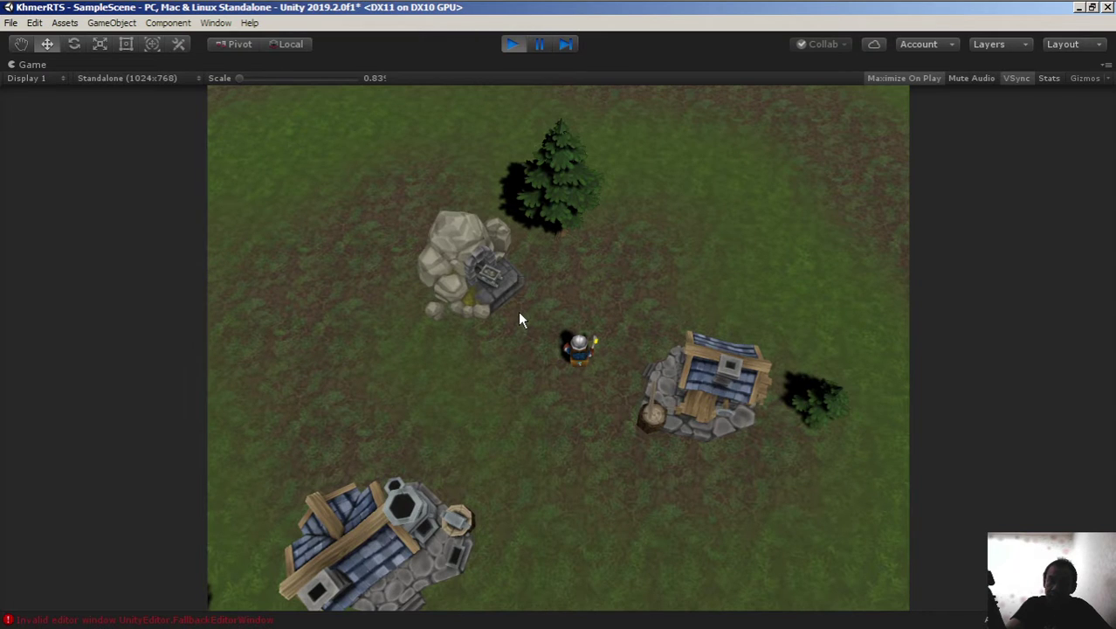
key(w)
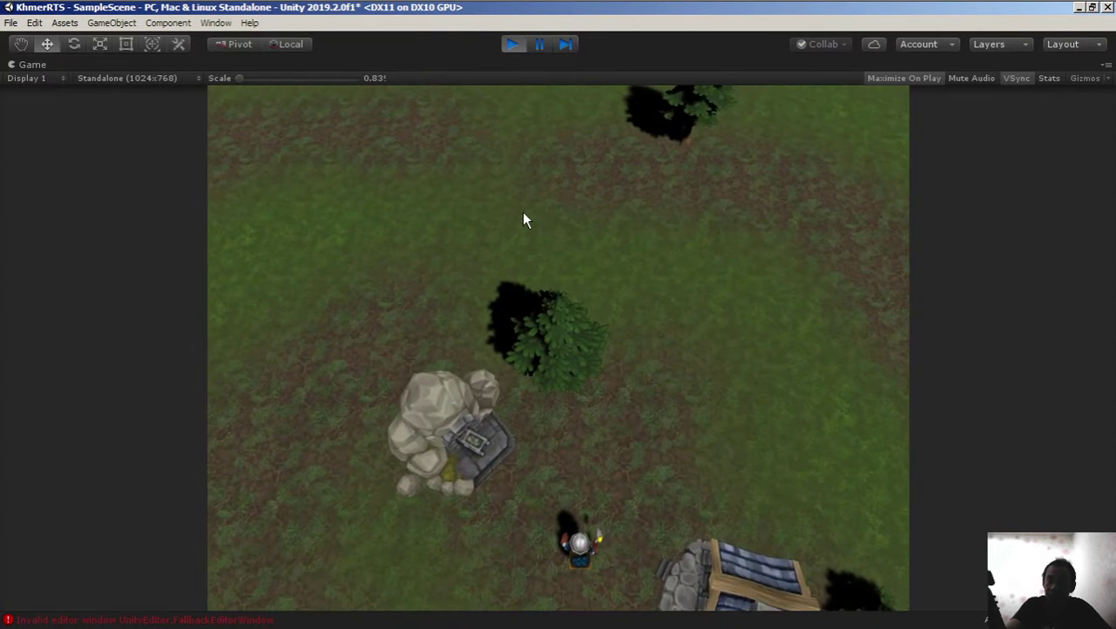
key(s)
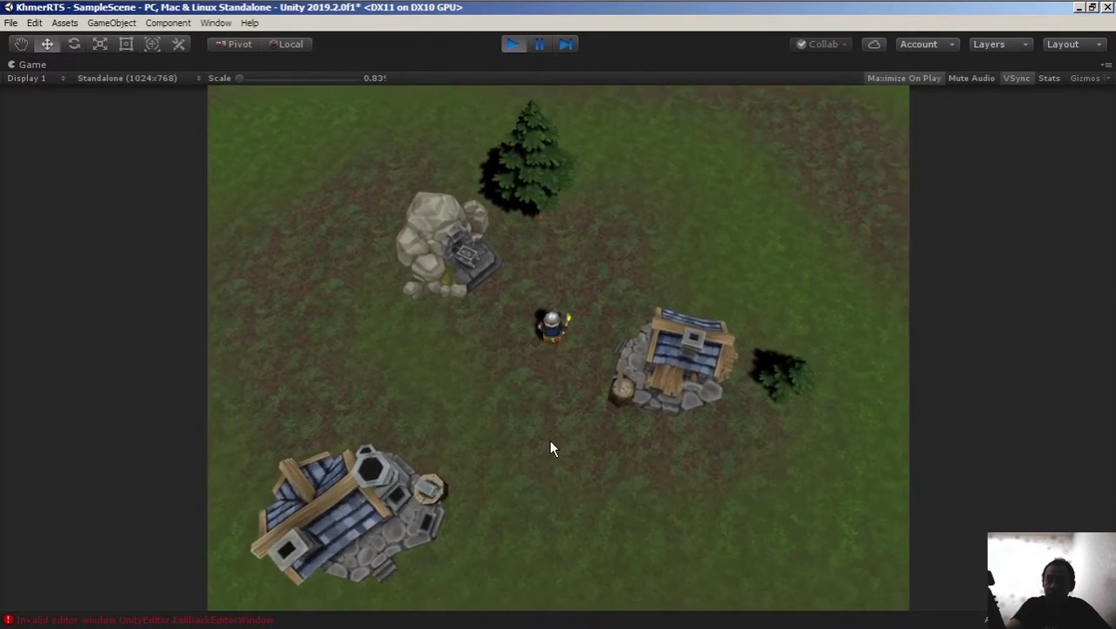
key(a)
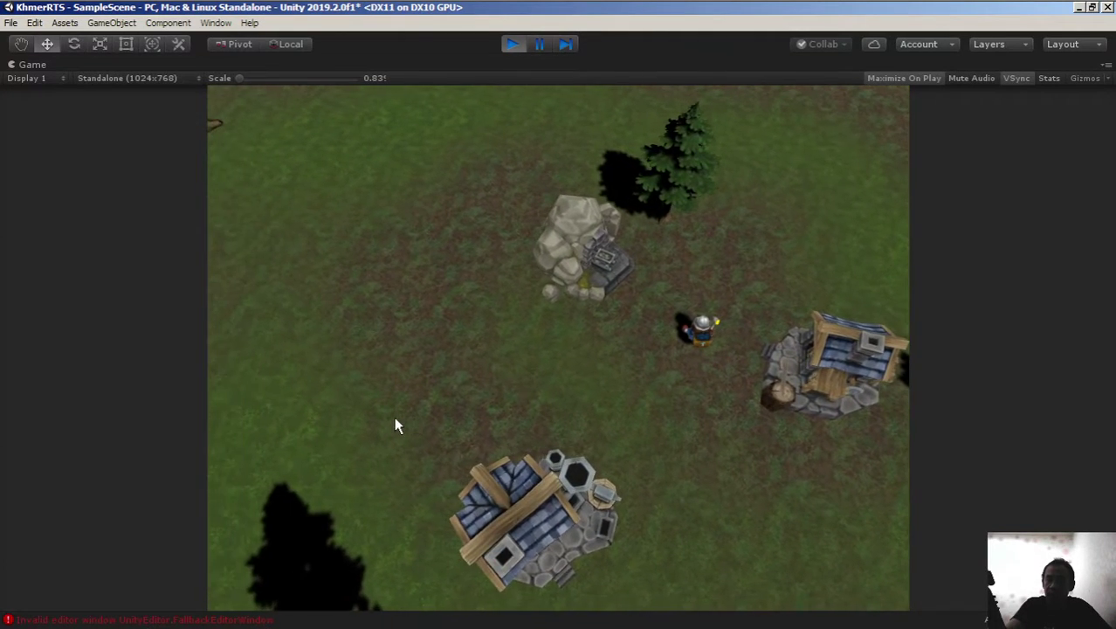
key(d)
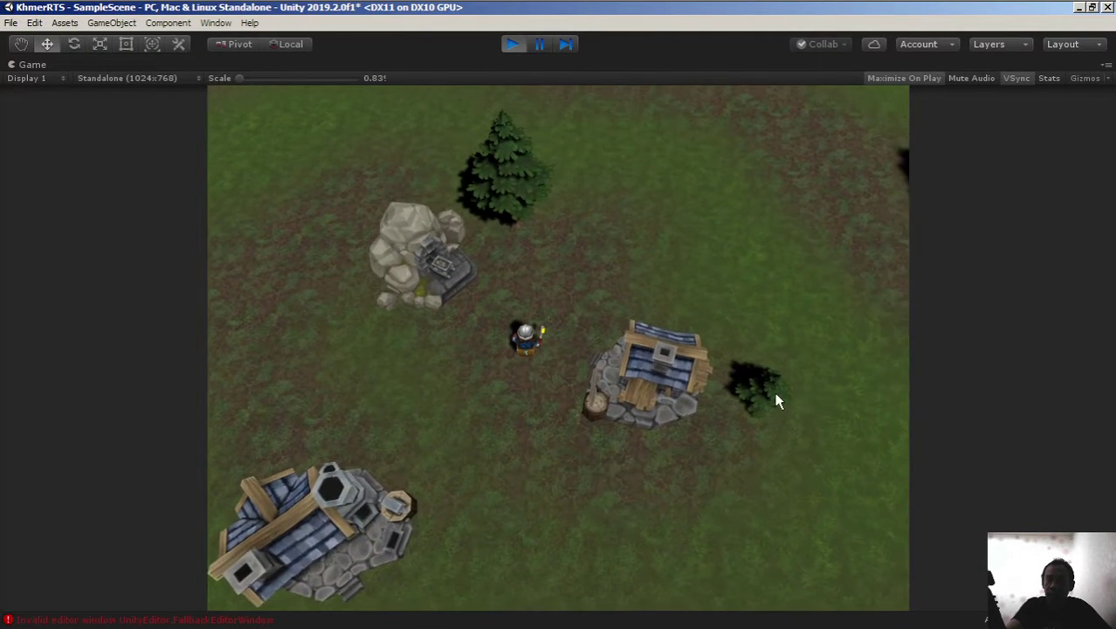
- Pan the camera around the village in every direction with WASD, then stop Play mode
key(d)
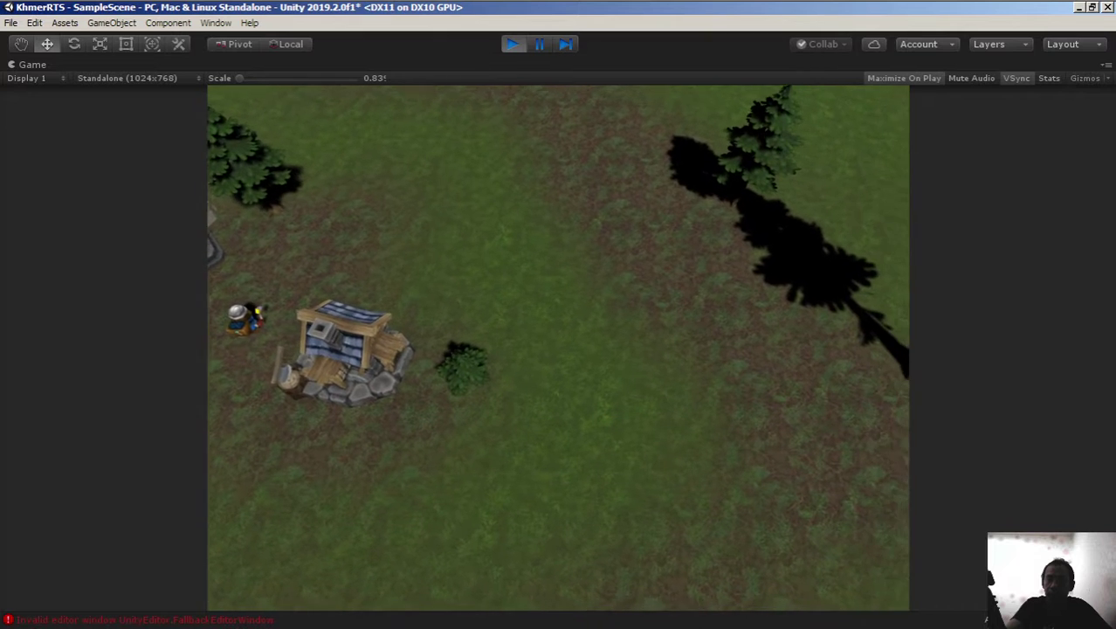
key(a)
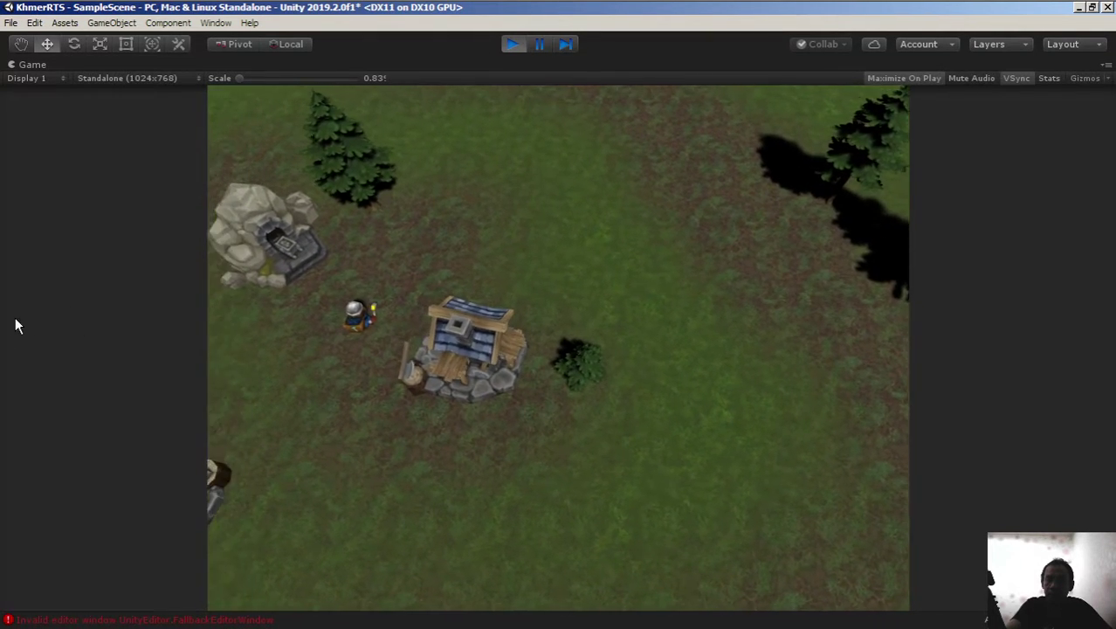
key(a)
key(s)
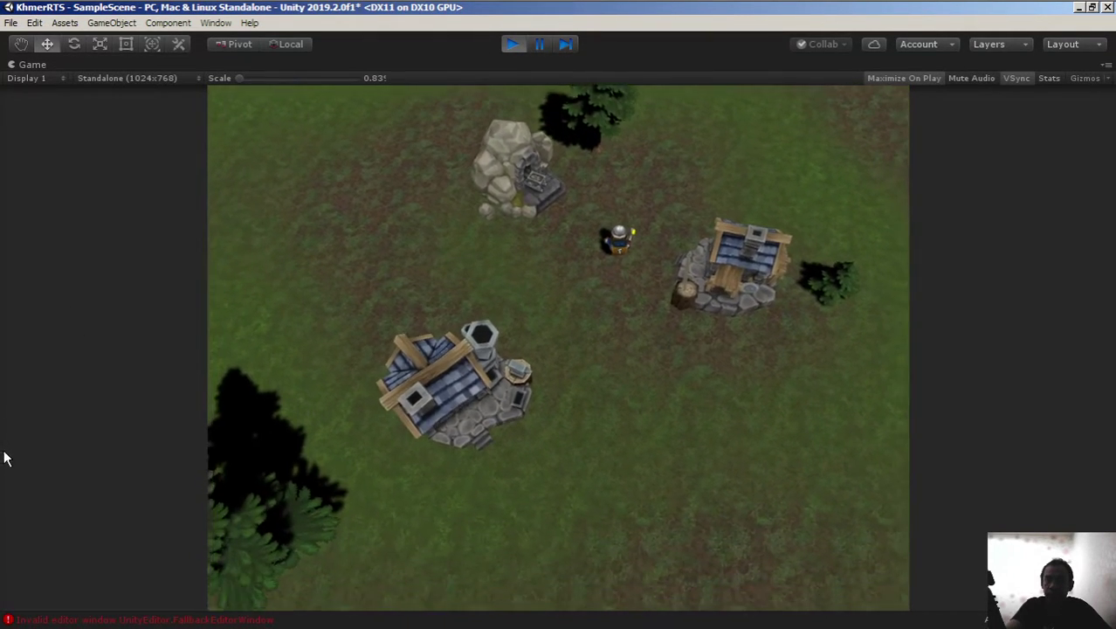
key(d)
key(w)
key(a)
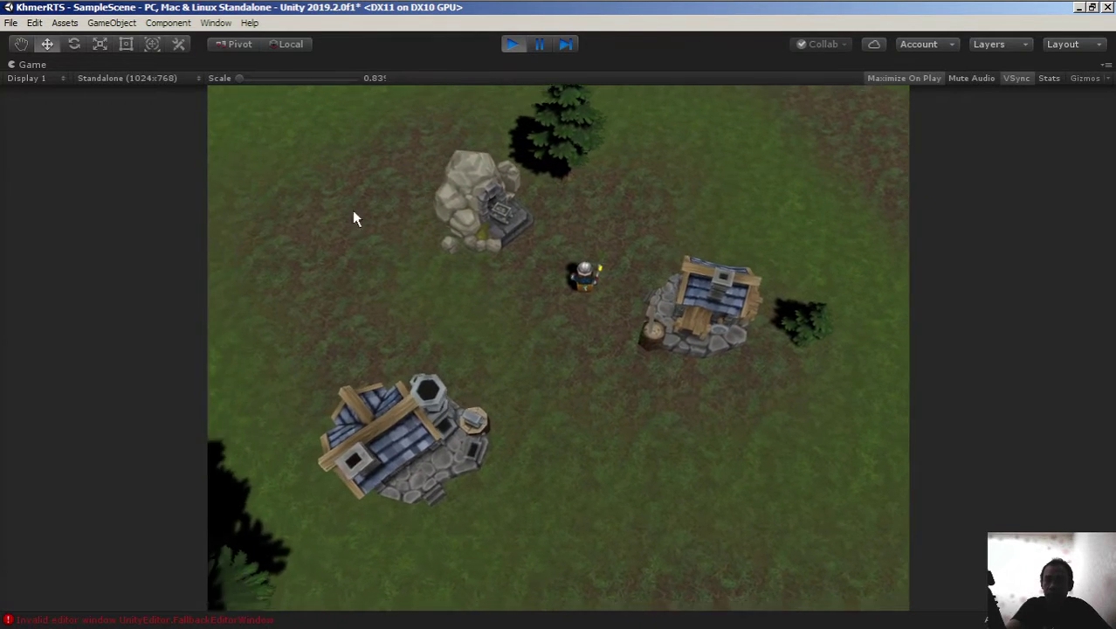
key(s)
key(d)
key(w)
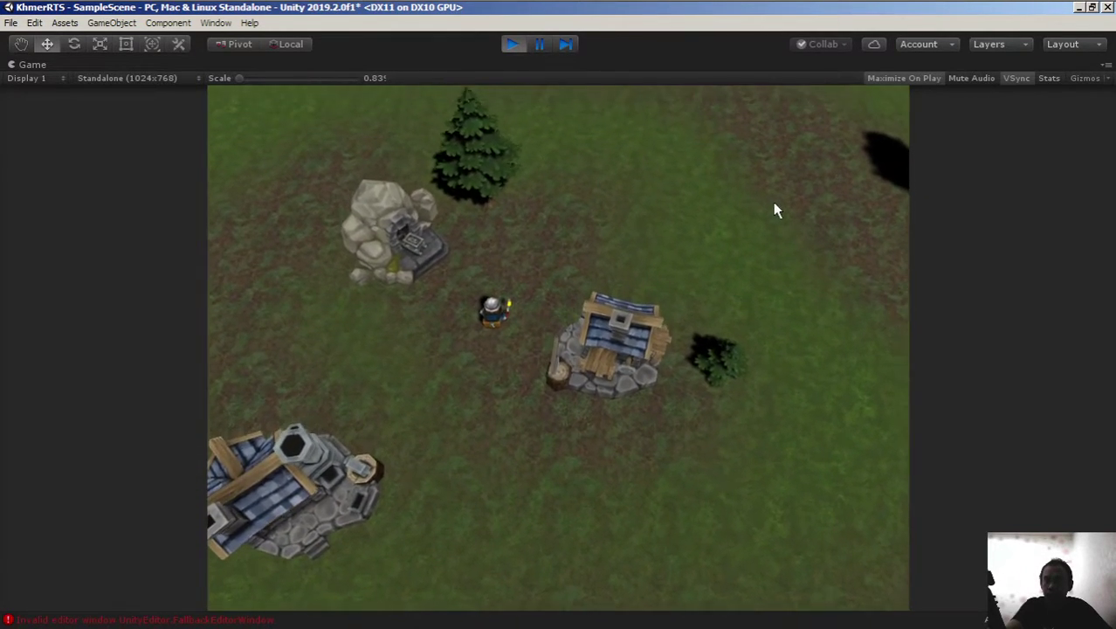
key(a)
key(s)
key(d)
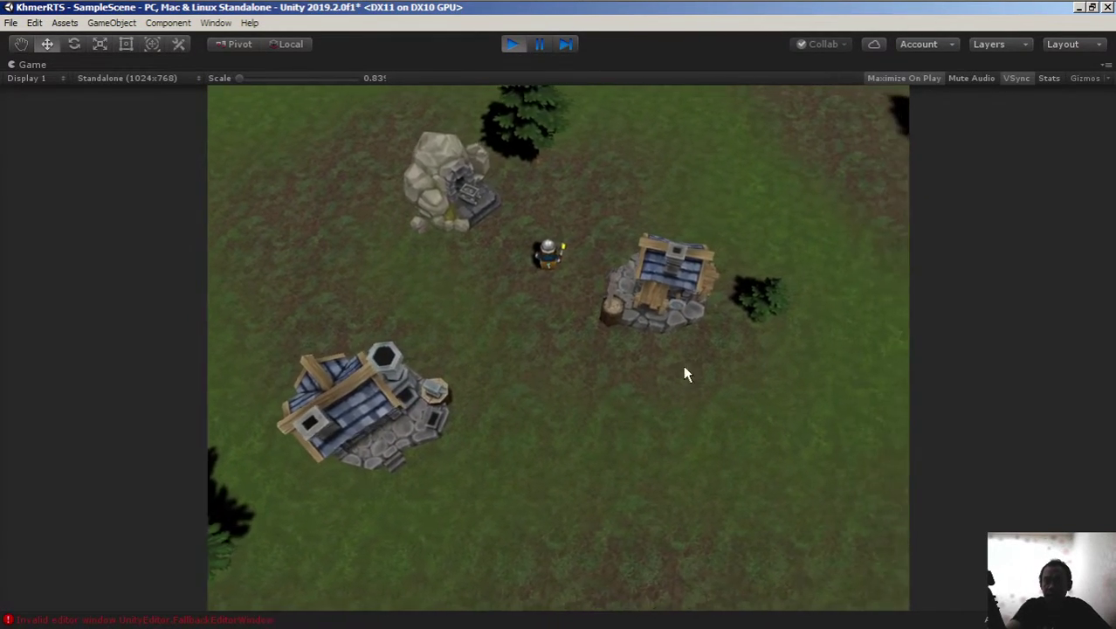
key(w)
key(a)
key(s)
key(d)
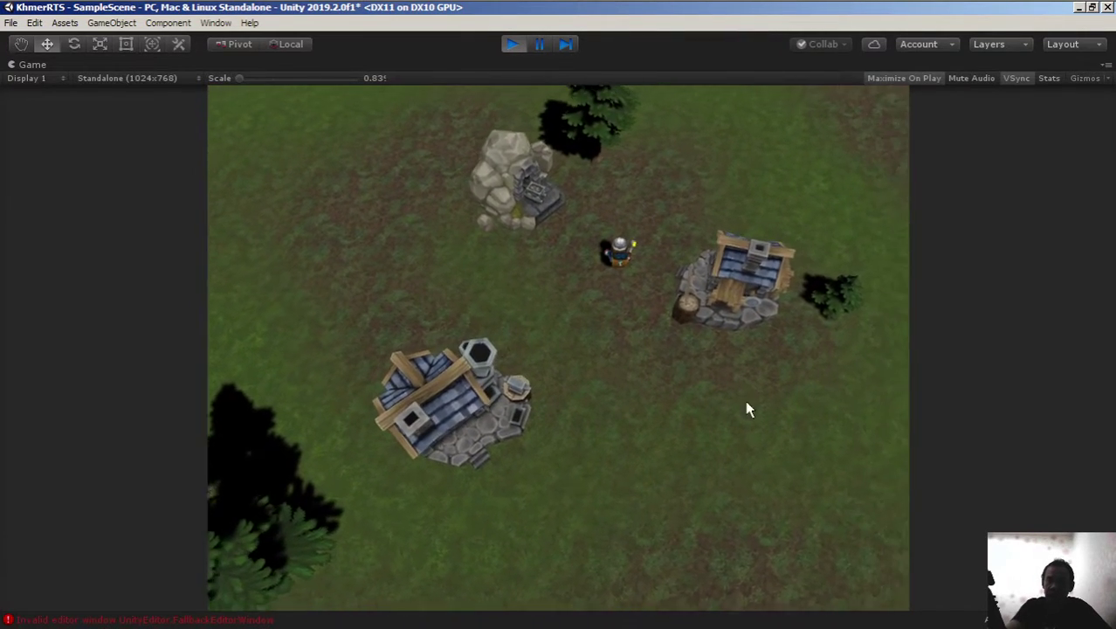
key(w)
key(a)
key(s)
key(d)
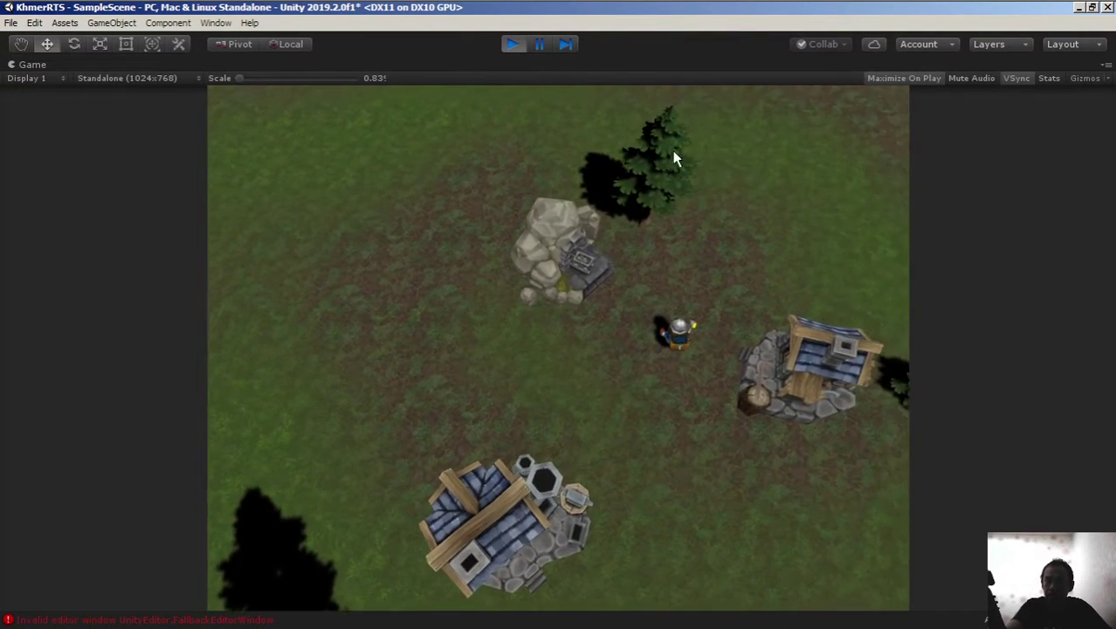
key(w)
key(a)
key(s)
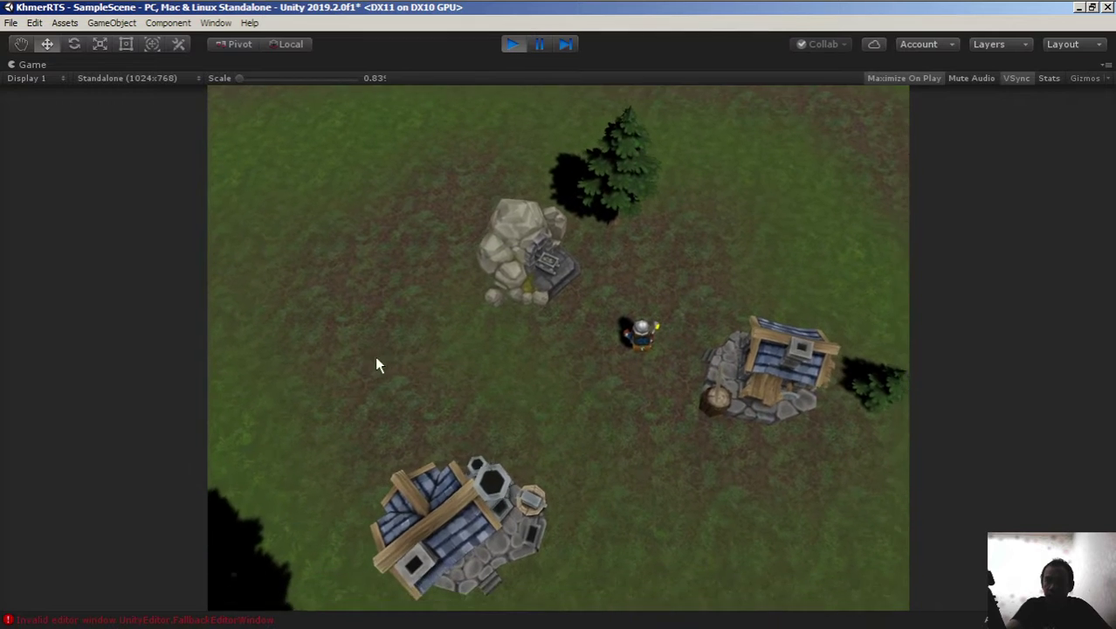
key(d)
key(w)
key(a)
click(512, 44)
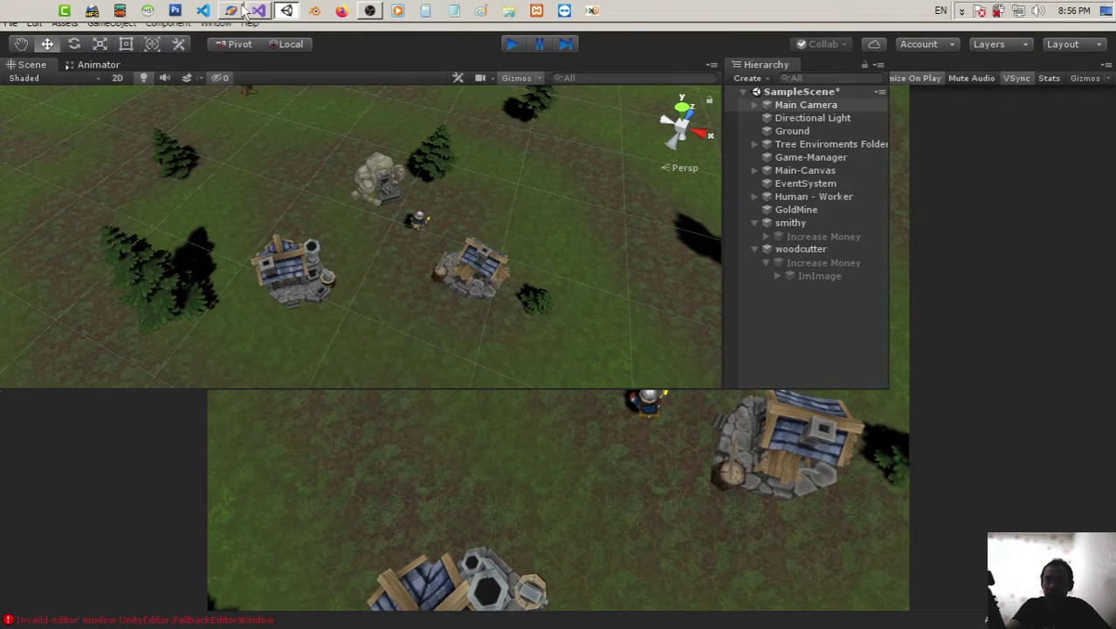
- Return to CamController.cs in Visual Studio and select the mouse velocity statement on line 21
click(259, 10)
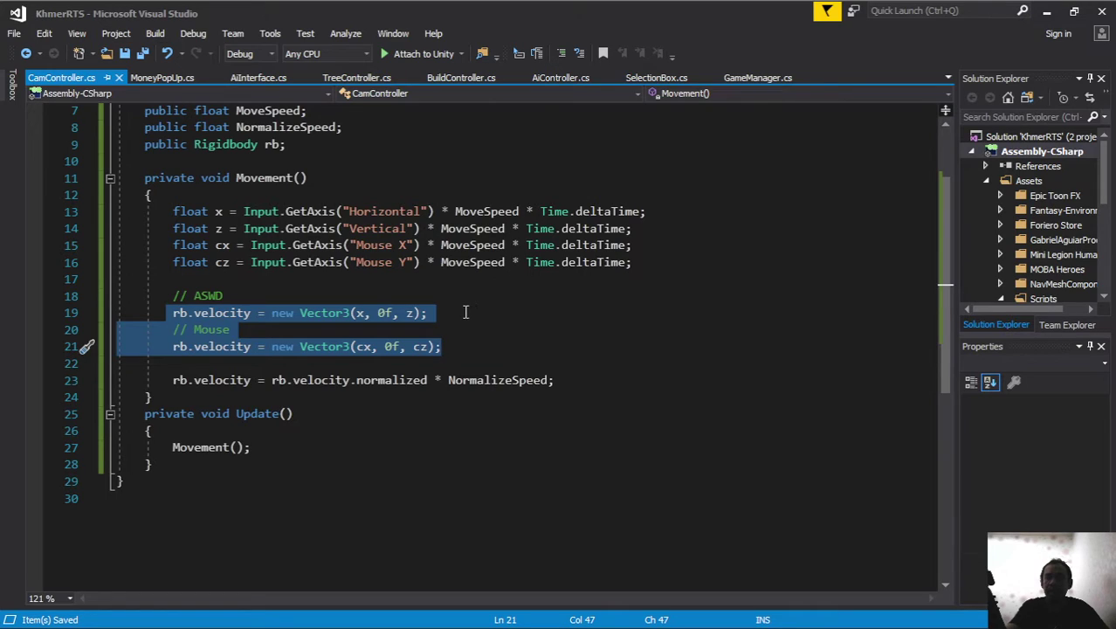
drag(449, 346, 175, 347)
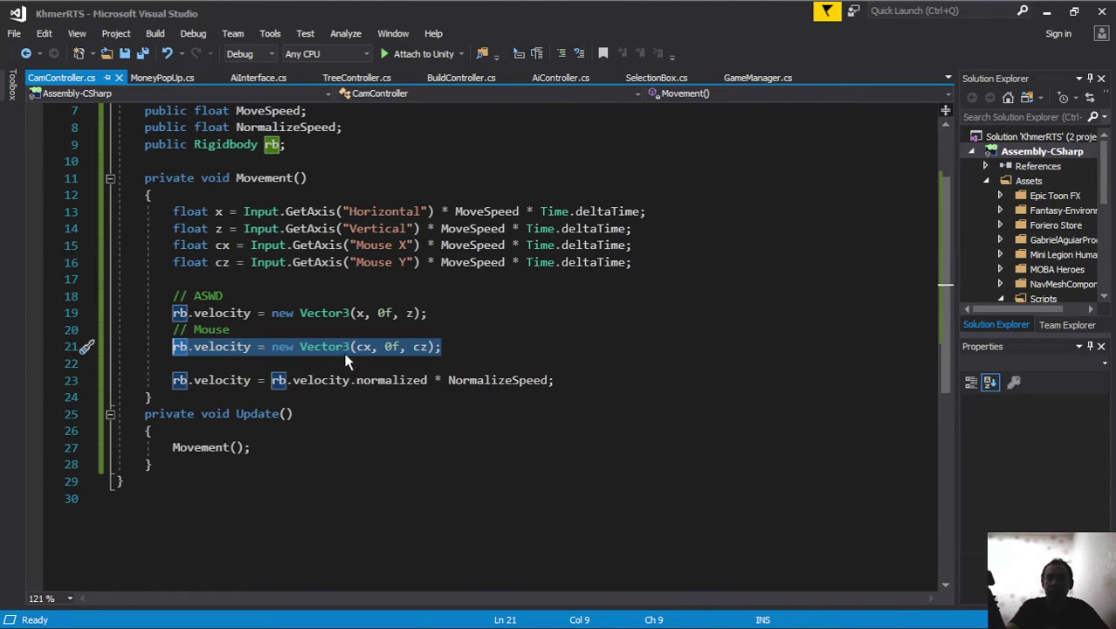
drag(571, 380, 174, 381)
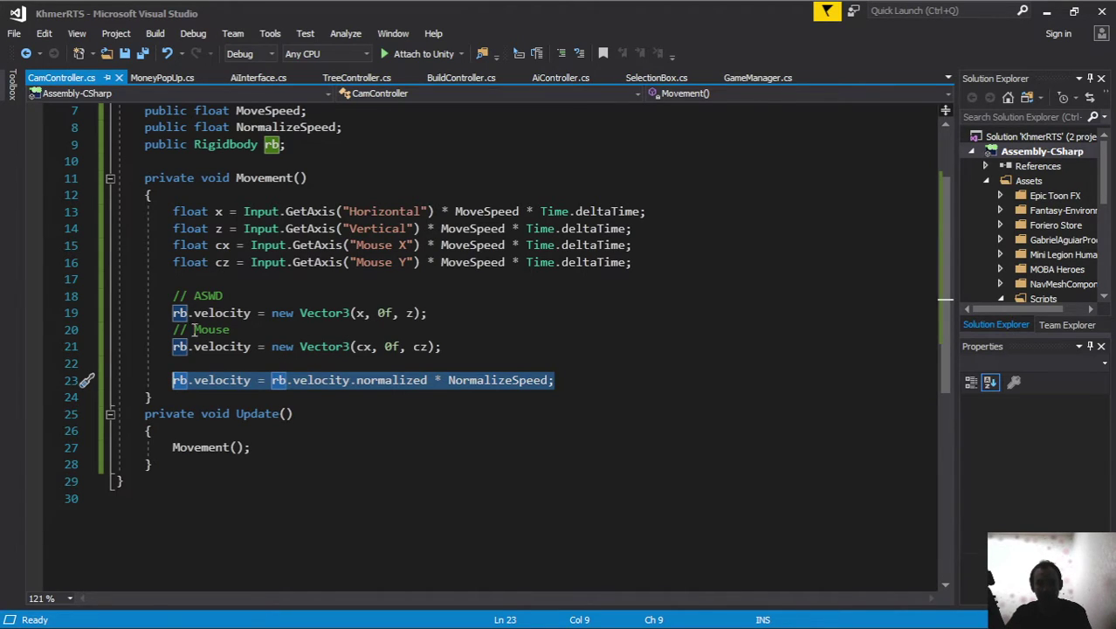
click(450, 346)
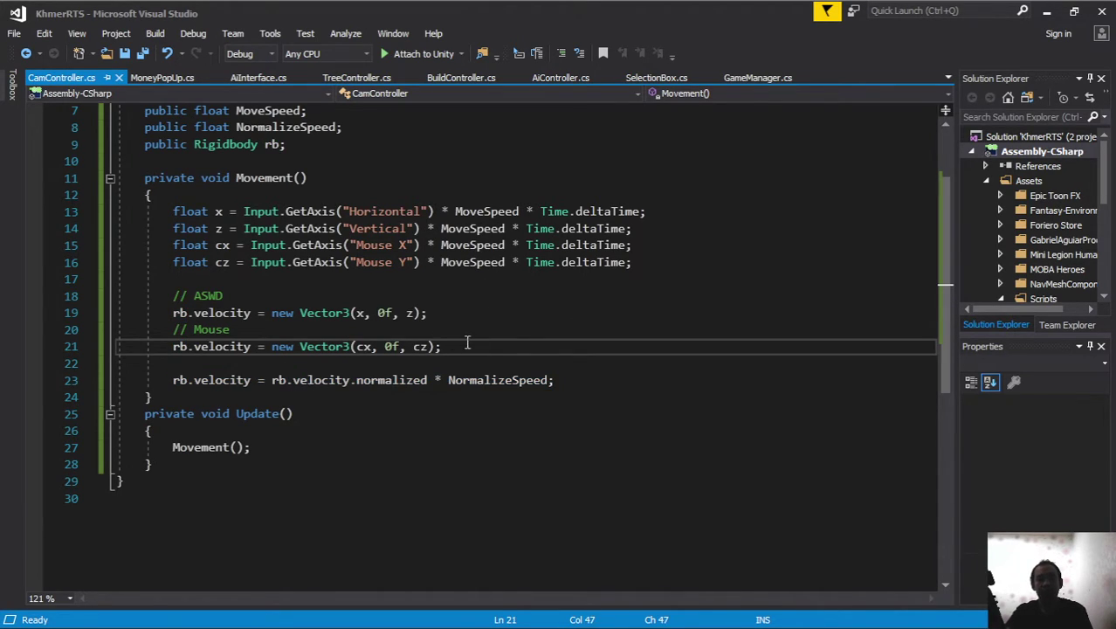
key(ctrl+shift+Left)
key(ctrl+shift+Left)
key(ctrl+shift+Left)
key(shift+Up)
key(shift+Down)
key(shift+Left)
key(shift+Left)
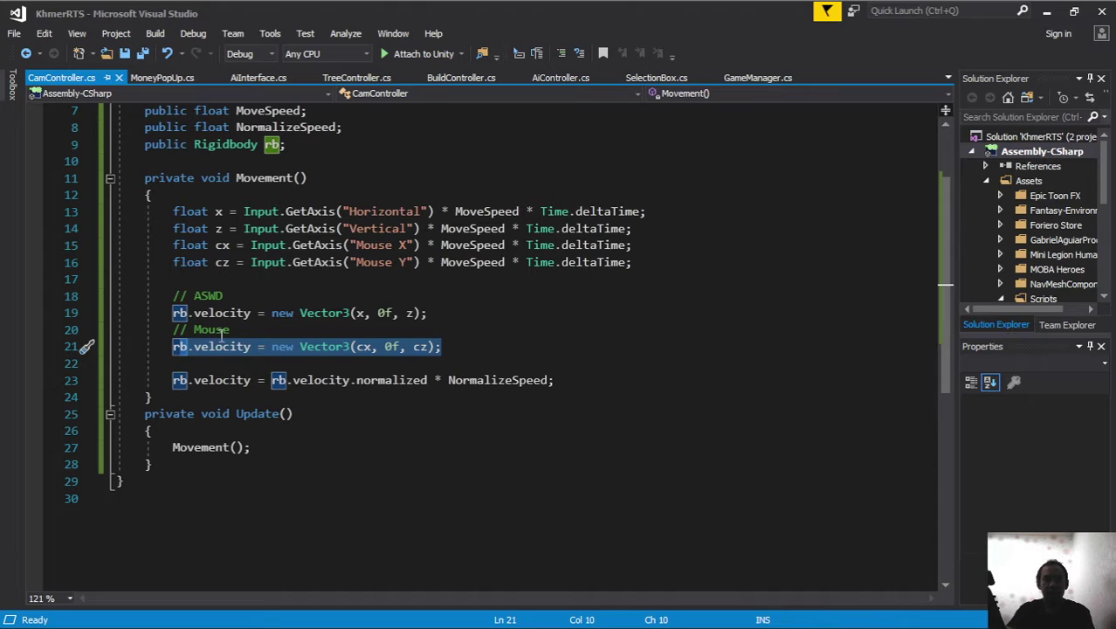
- Undo the accidental edit and delete the mouse velocity statement on line 21
text(r)
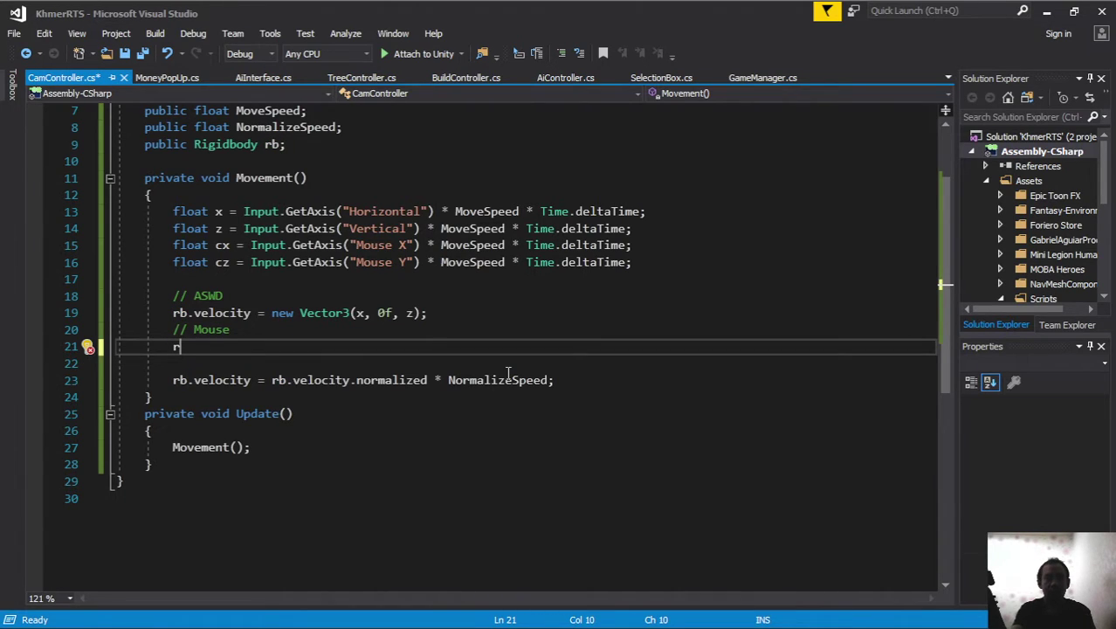
key(ctrl+z)
key(ctrl+z)
click(451, 346)
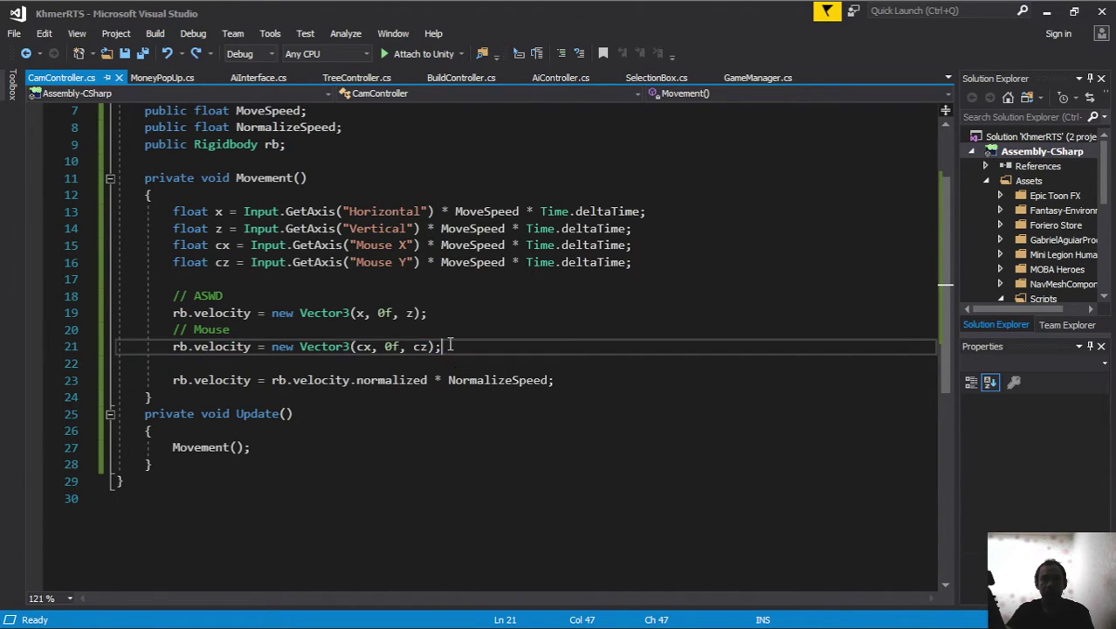
key(shift+Home)
key(BackSpace)
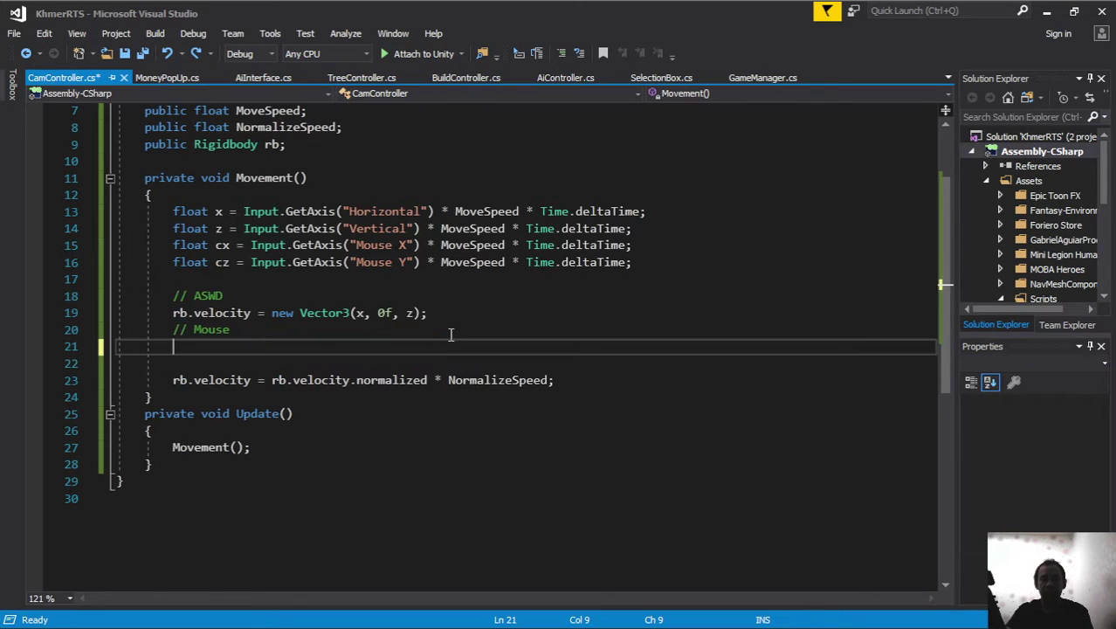
- Add an if (Input.GetMouseButton(1)) block containing rb.velocity = new Vector3(cx, 0f, cz);
text(if)
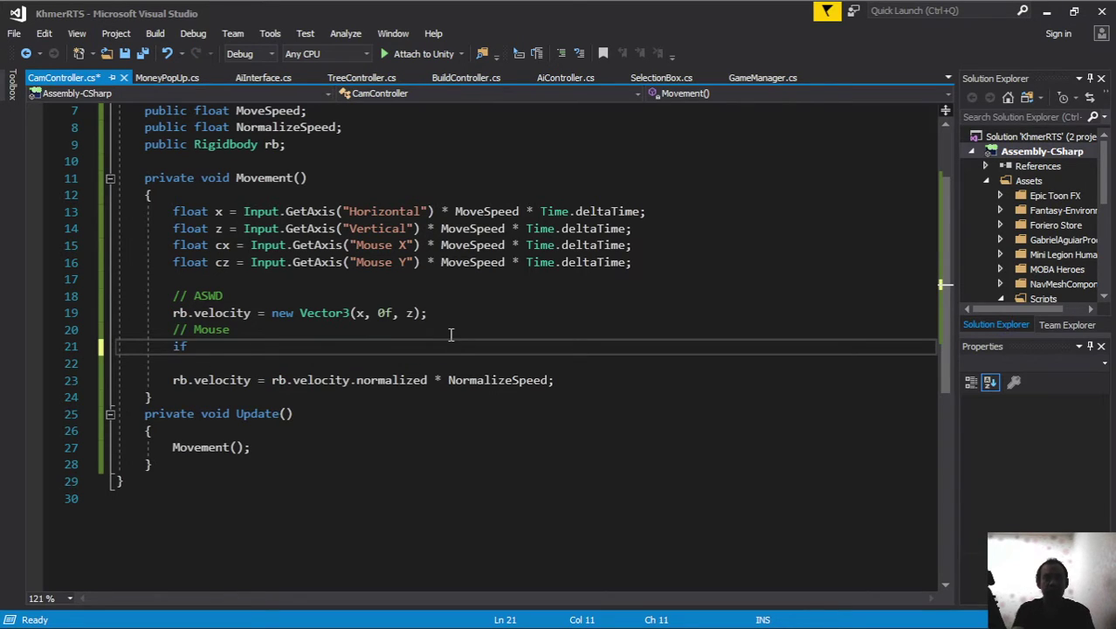
key(Tab)
key(Tab)
text(inpug)
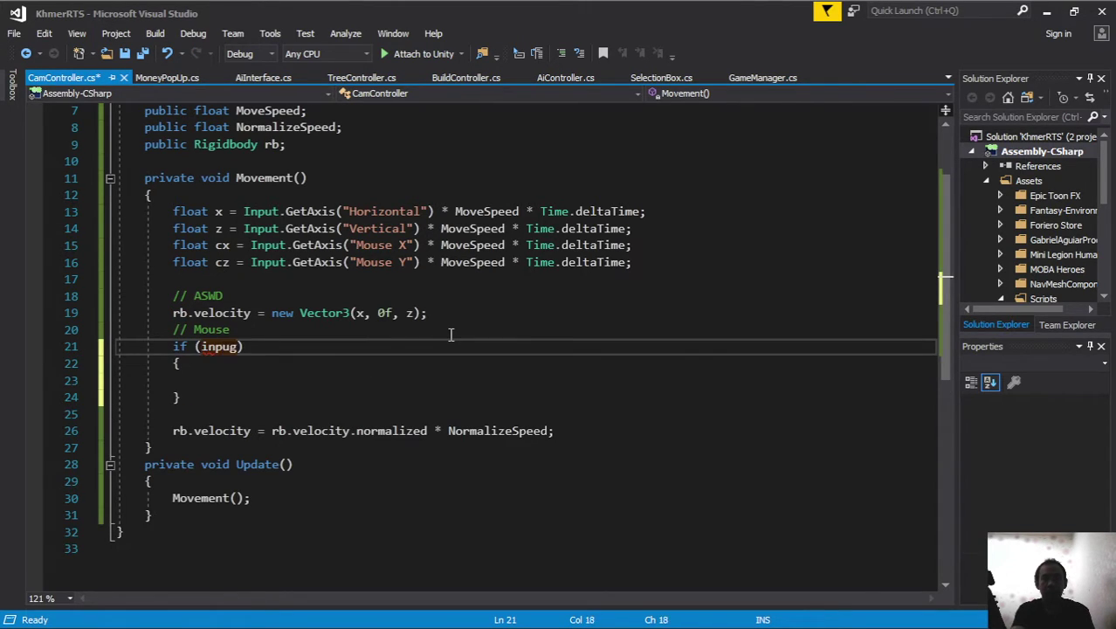
text(et)
key(BackSpace)
key(BackSpace)
key(BackSpace)
key(BackSpace)
text(.get)
key(BackSpace)
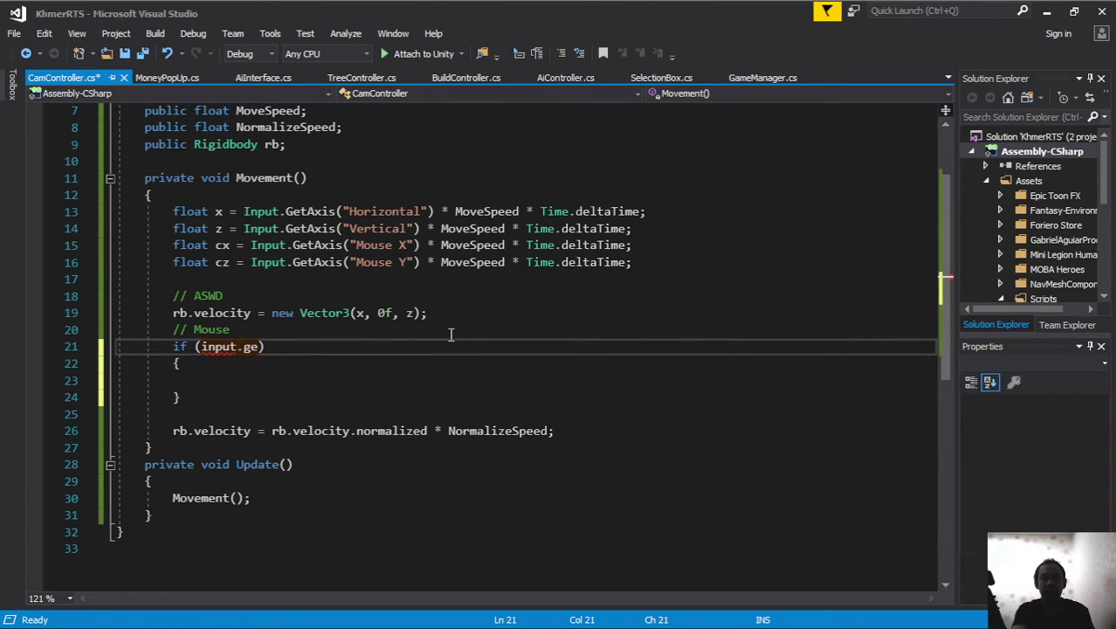
key(BackSpace)
key(BackSpace)
key(BackSpace)
key(BackSpace)
key(BackSpace)
key(BackSpace)
key(BackSpace)
text(inpu)
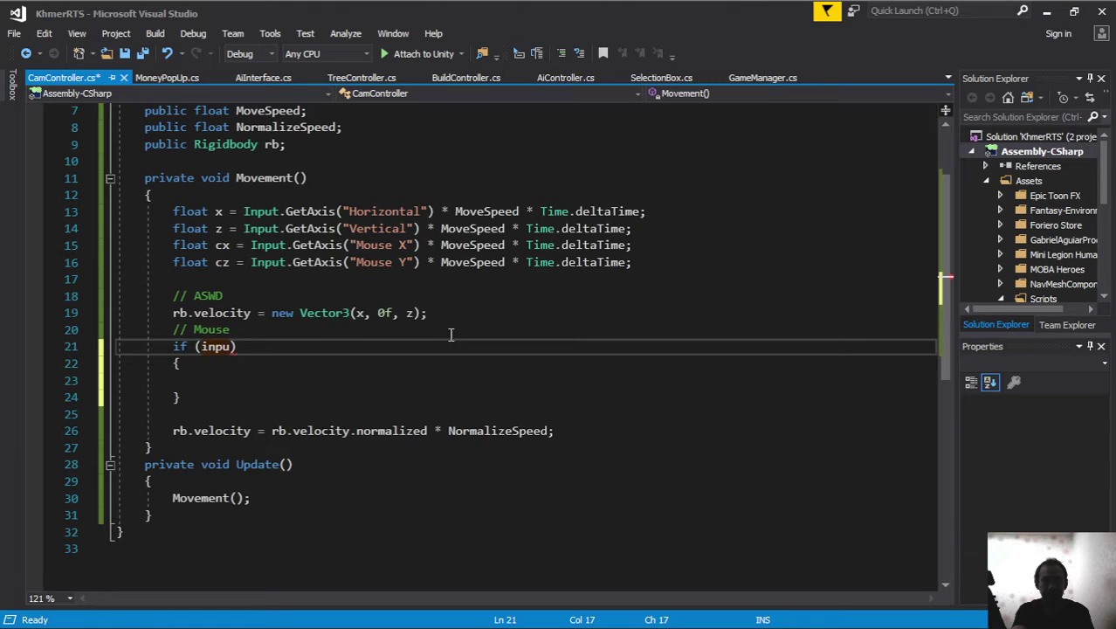
text(g)
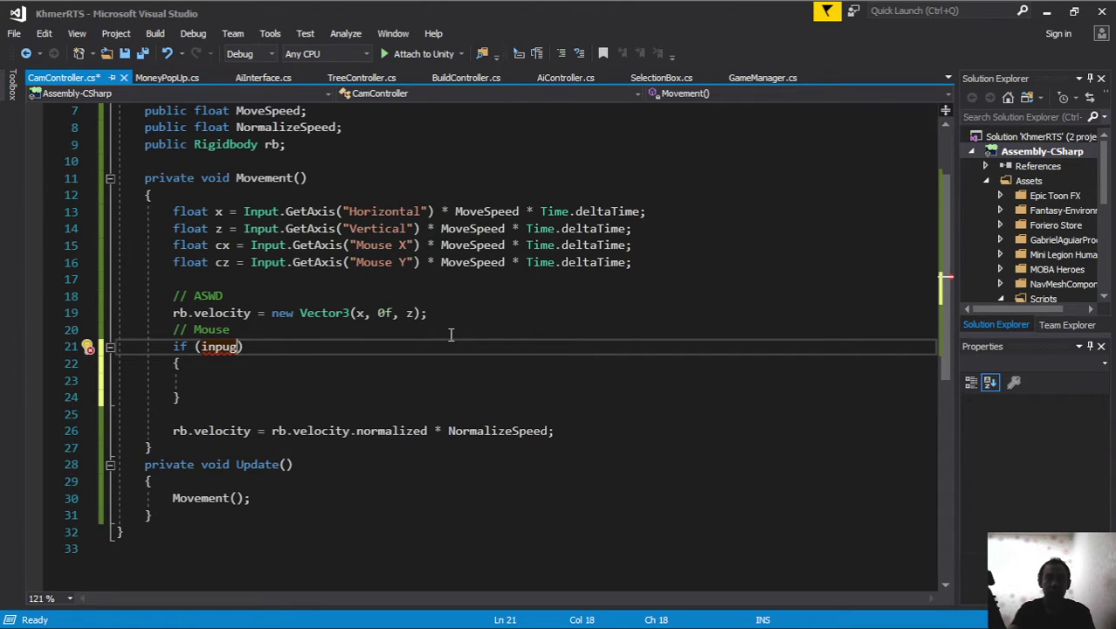
key(BackSpace)
key(Tab)
text(.getmo)
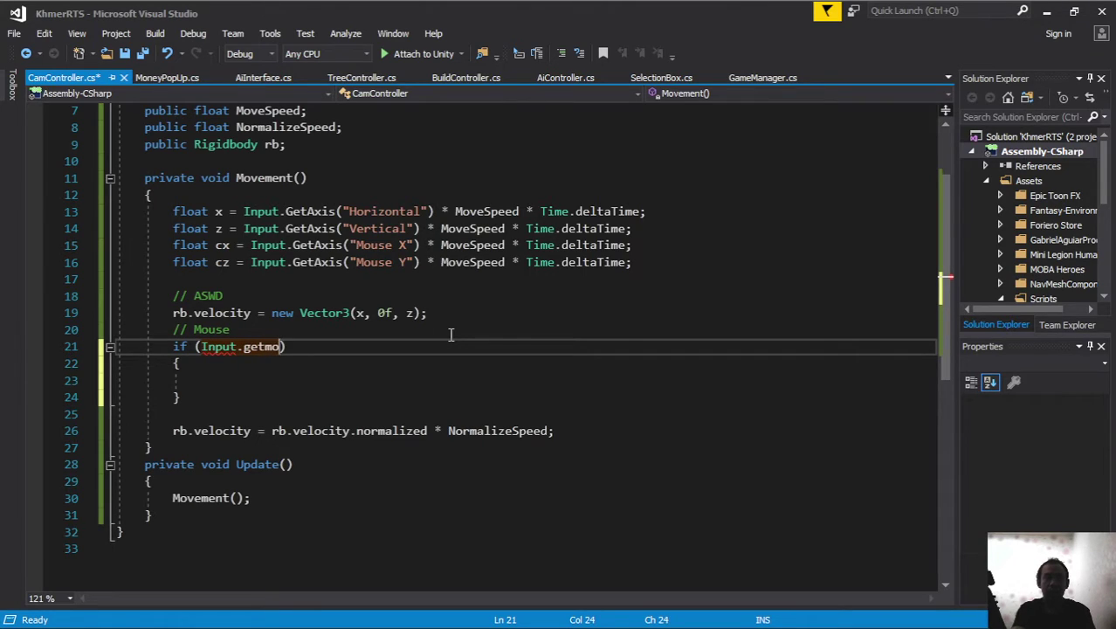
text(u)
key(Tab)
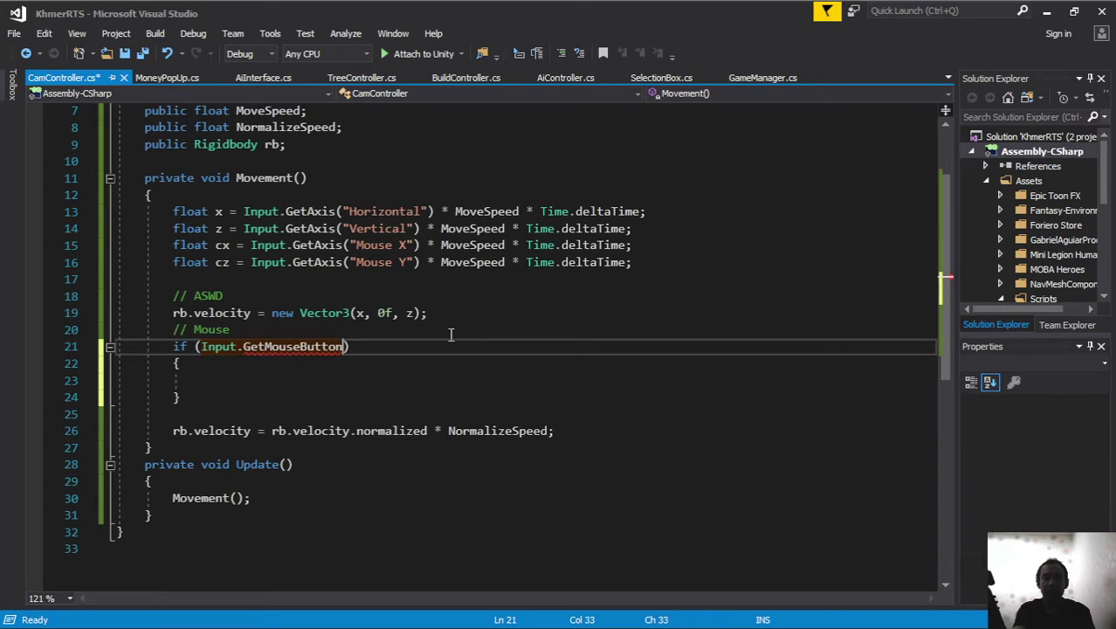
text(()
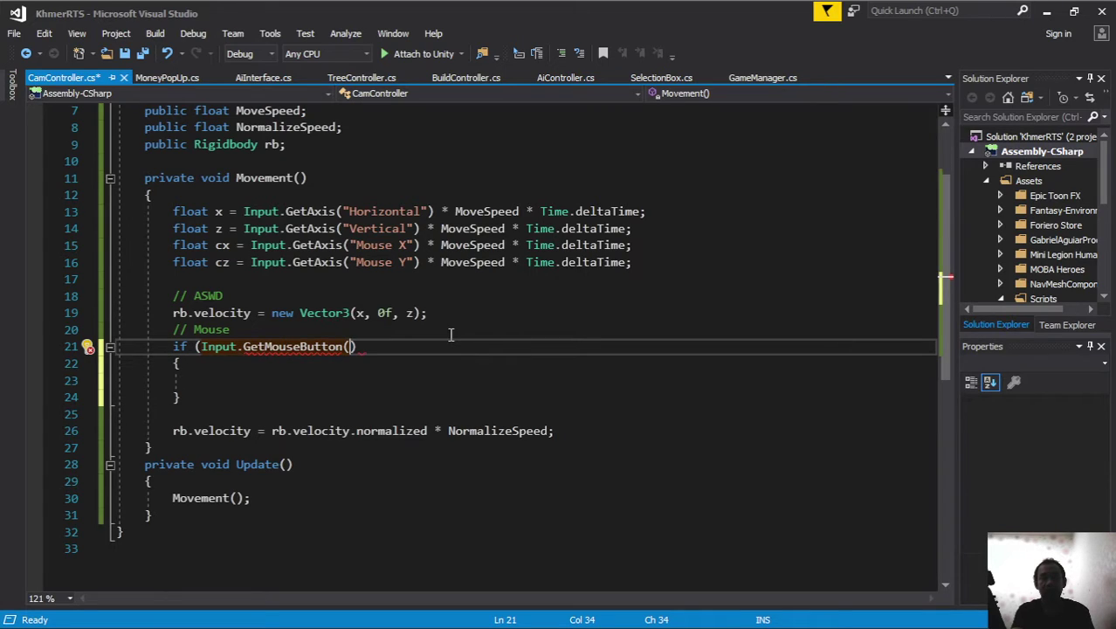
text(1))
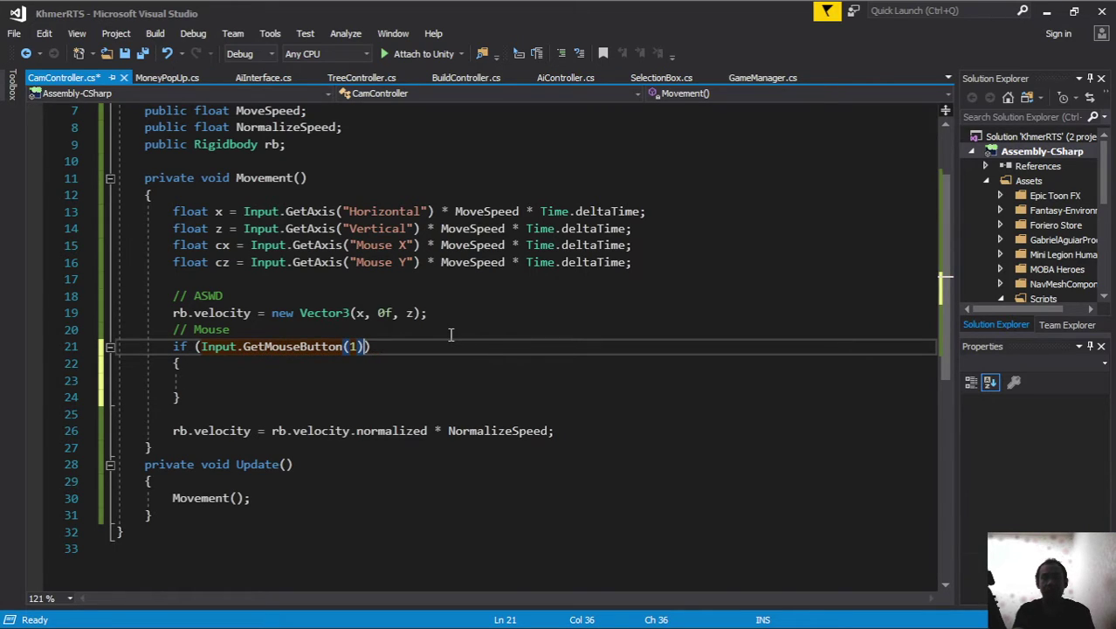
key(Down)
key(Down)
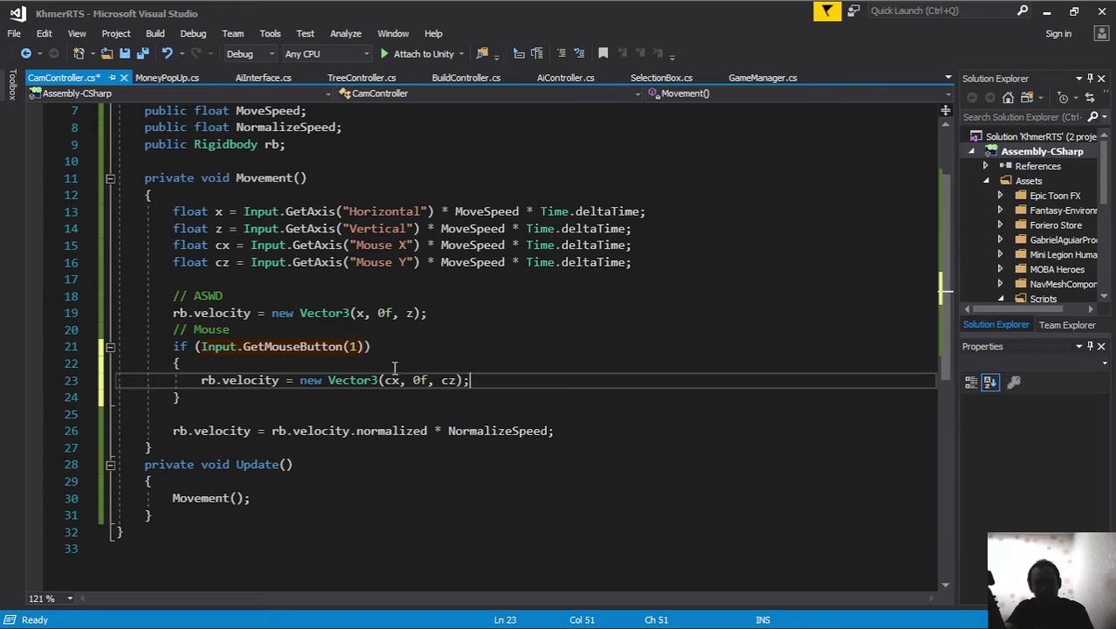
click(208, 393)
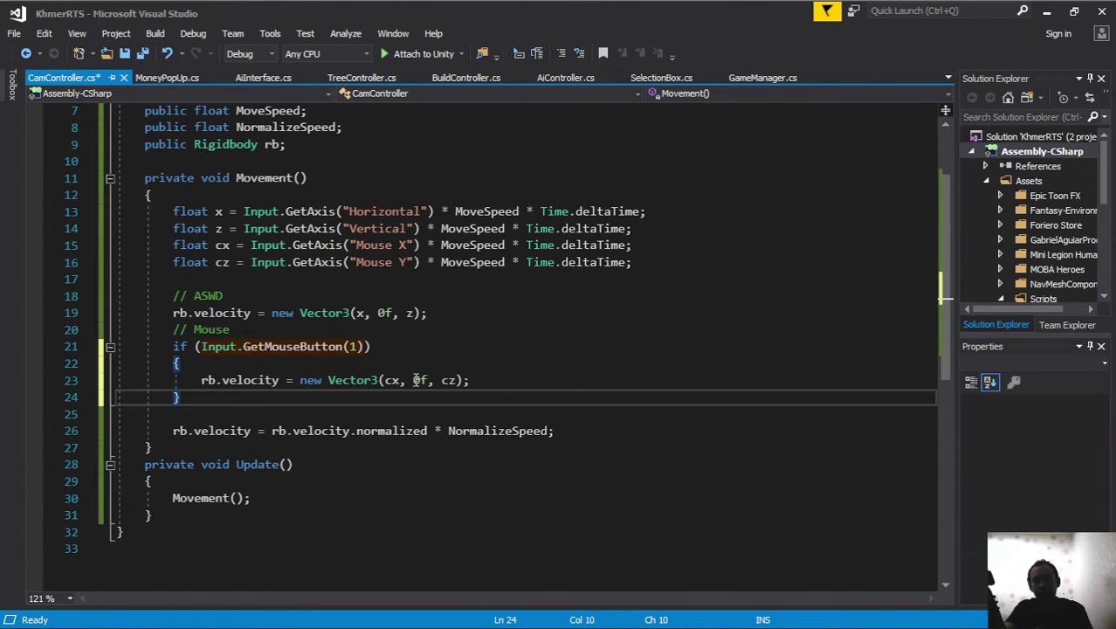
click(465, 380)
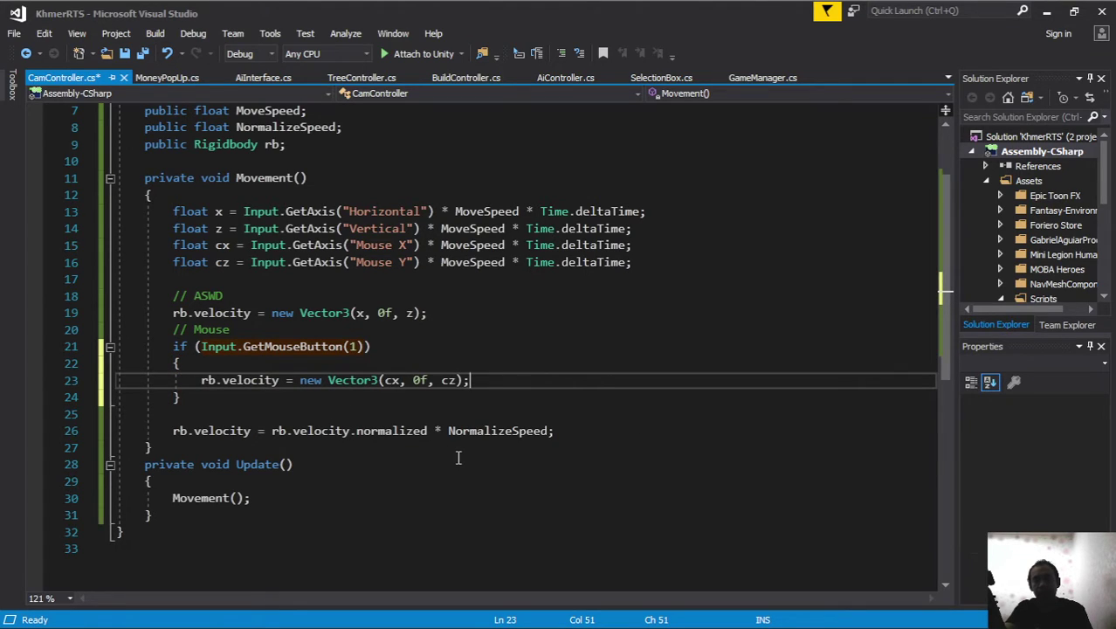
- Inside the right-button block, add Cursor.visible = true; and Cursor.lockState = CursorLockMode.Locked;
key(Return)
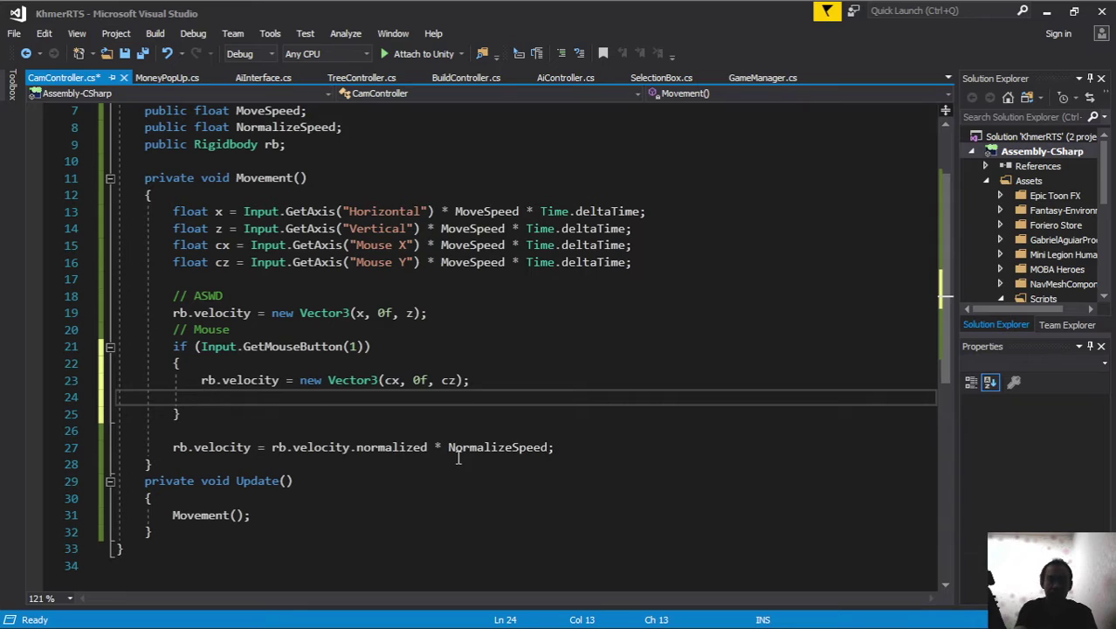
text(cusor.v)
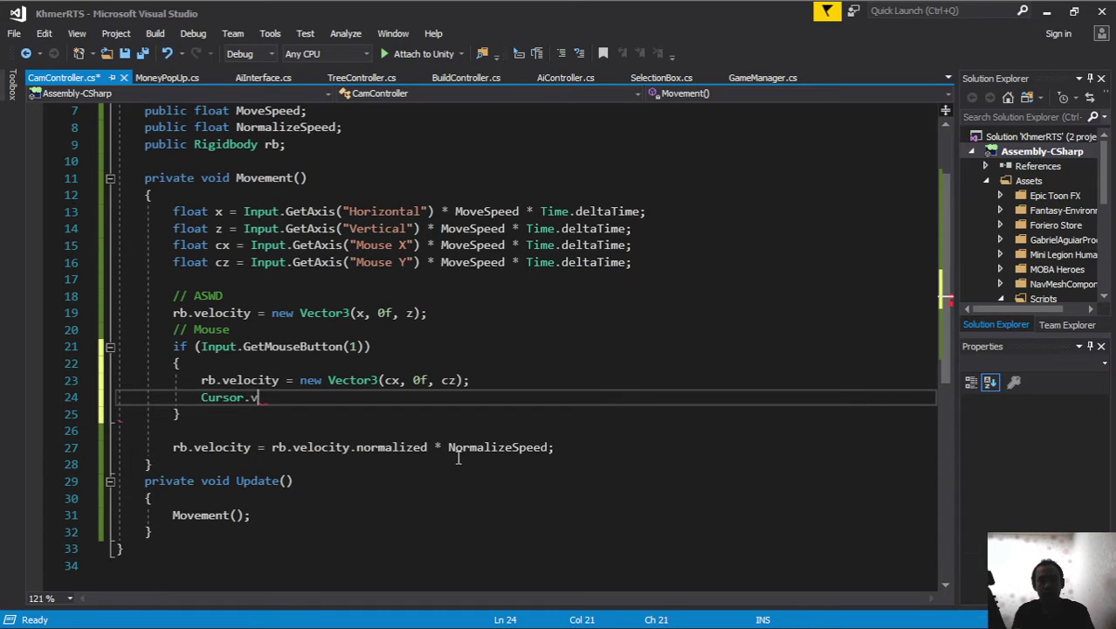
text(sible = t)
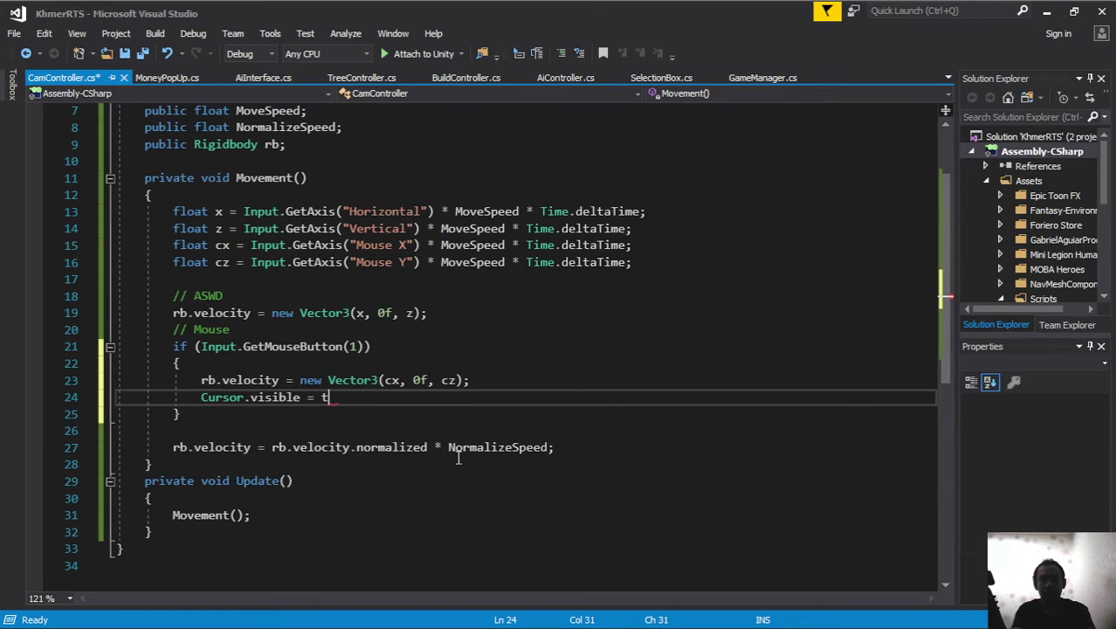
text(rue;)
key(Return)
text(c)
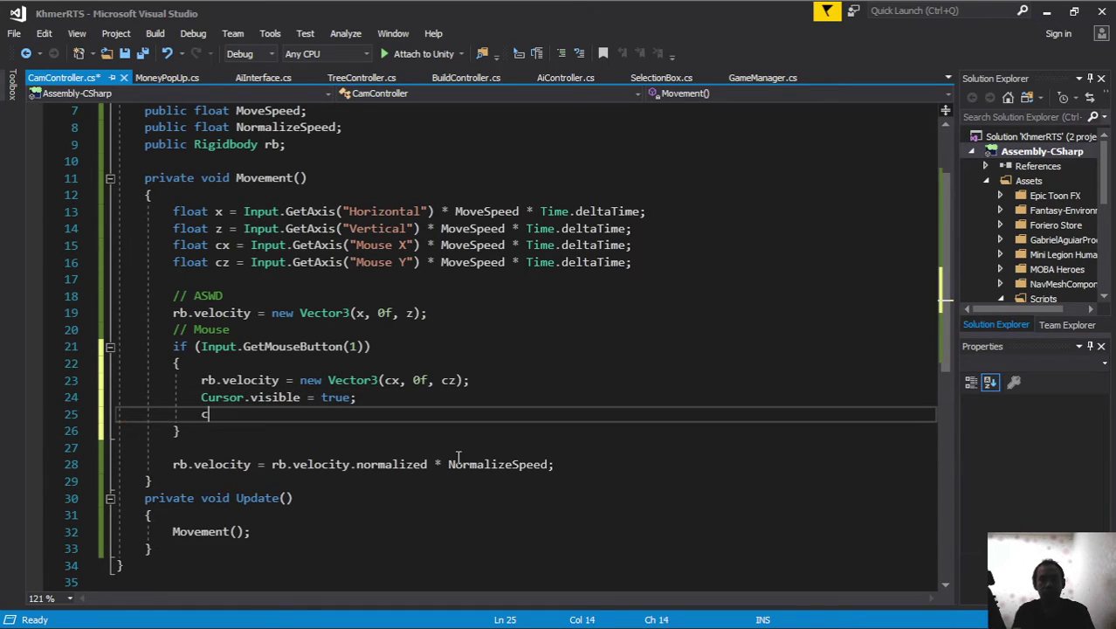
text(Cursor.lo)
text(ckState = )
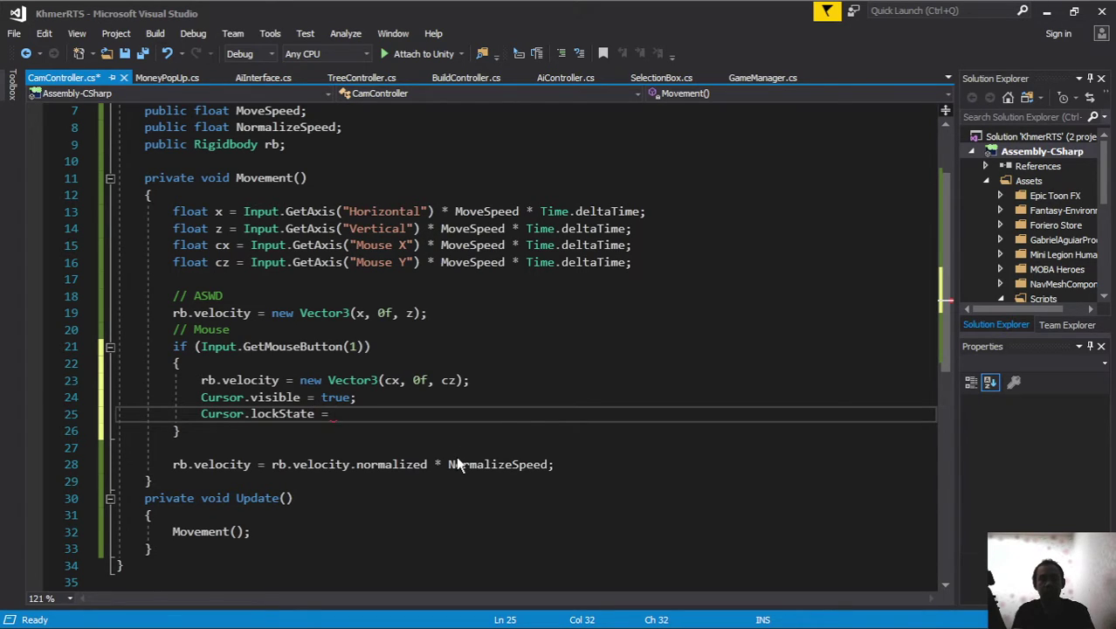
text(CursorLockMode.)
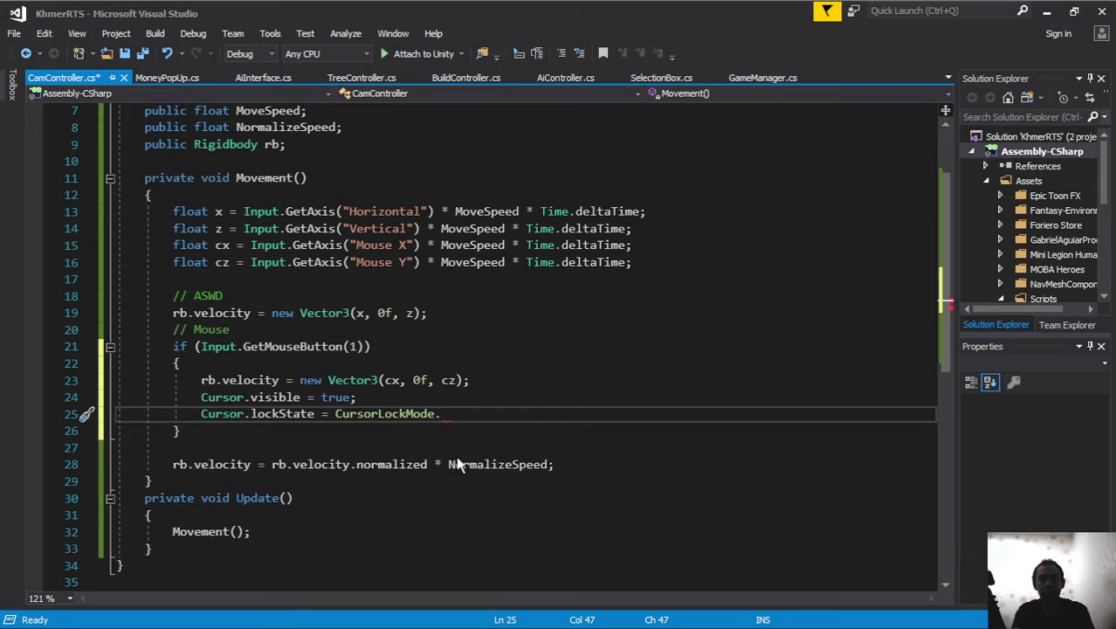
key(Down)
key(Home)
key(Home)
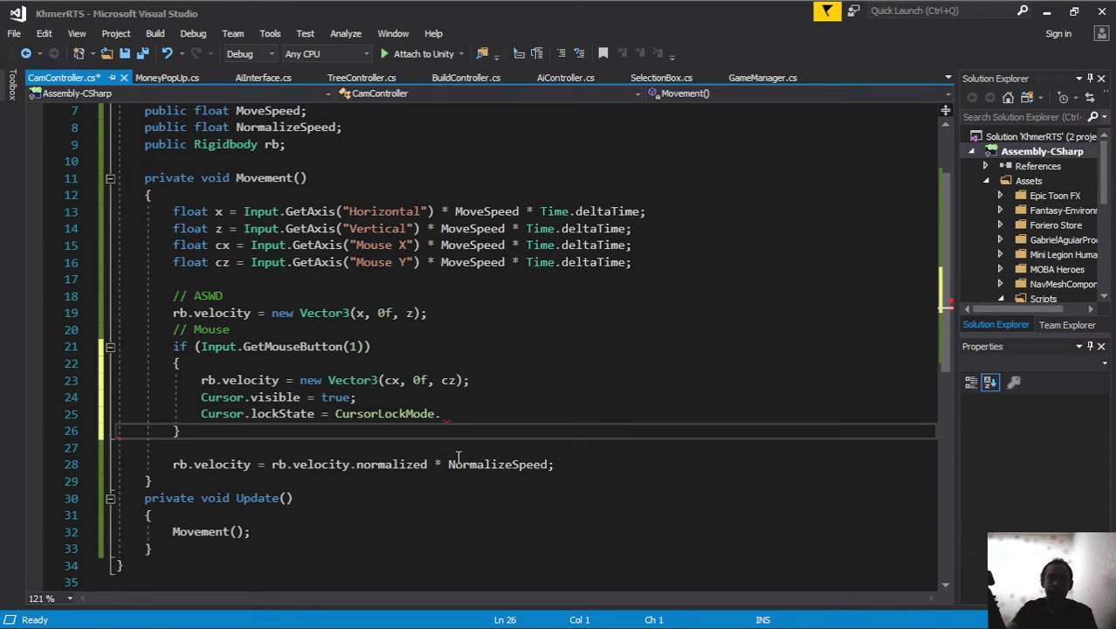
click(440, 413)
key(BackSpace)
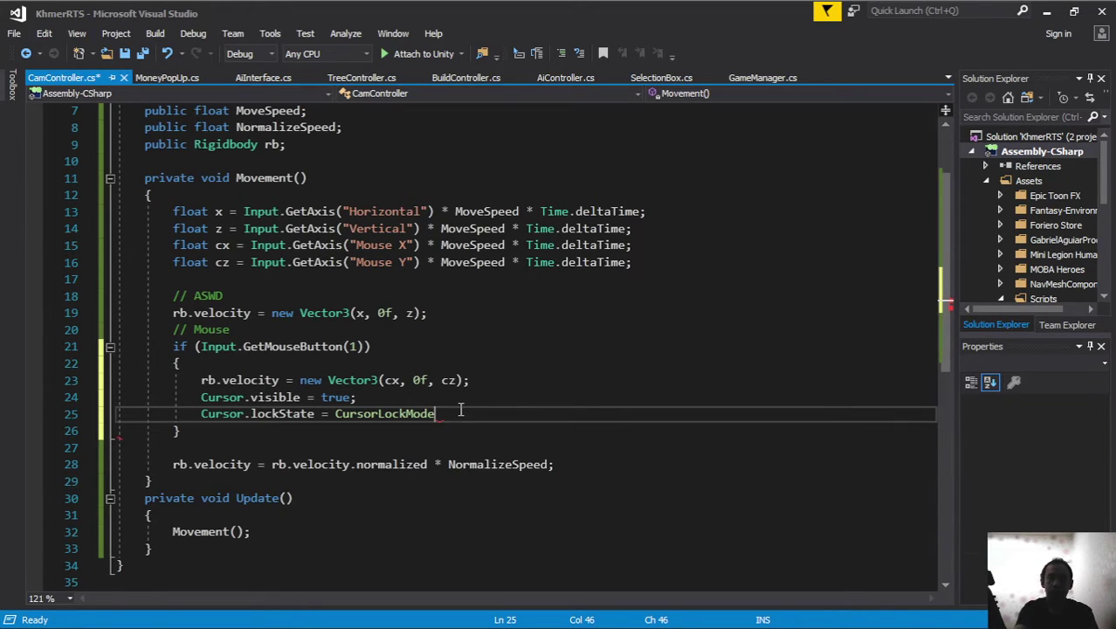
text(.Locked;)
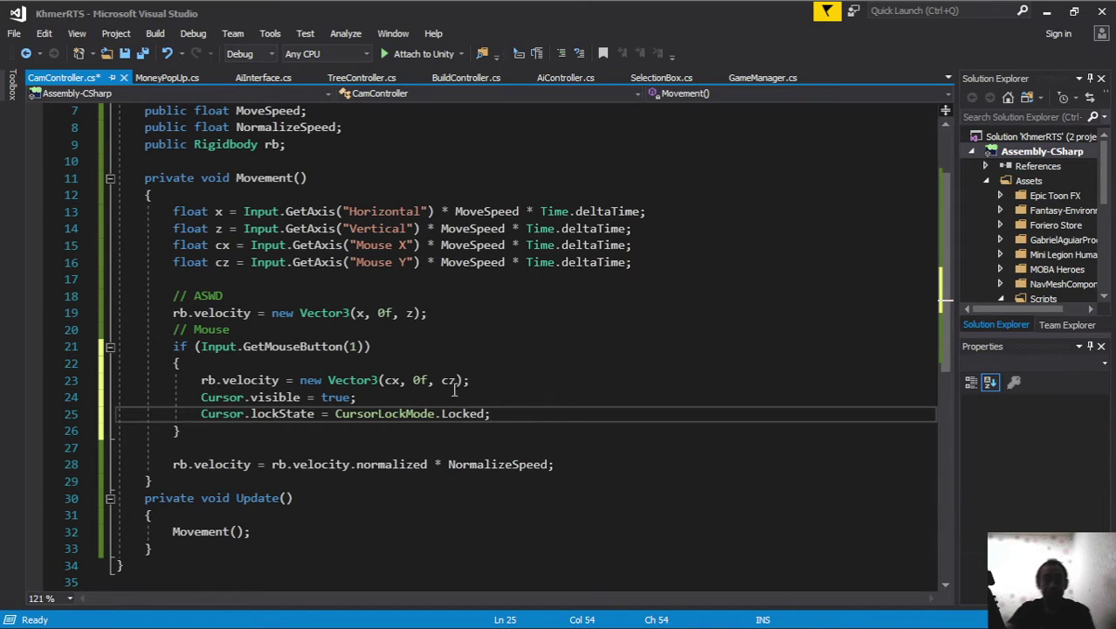
click(199, 431)
- Add an if (Input.GetMouseButtonUp(1)) block after the right-button block
key(Return)
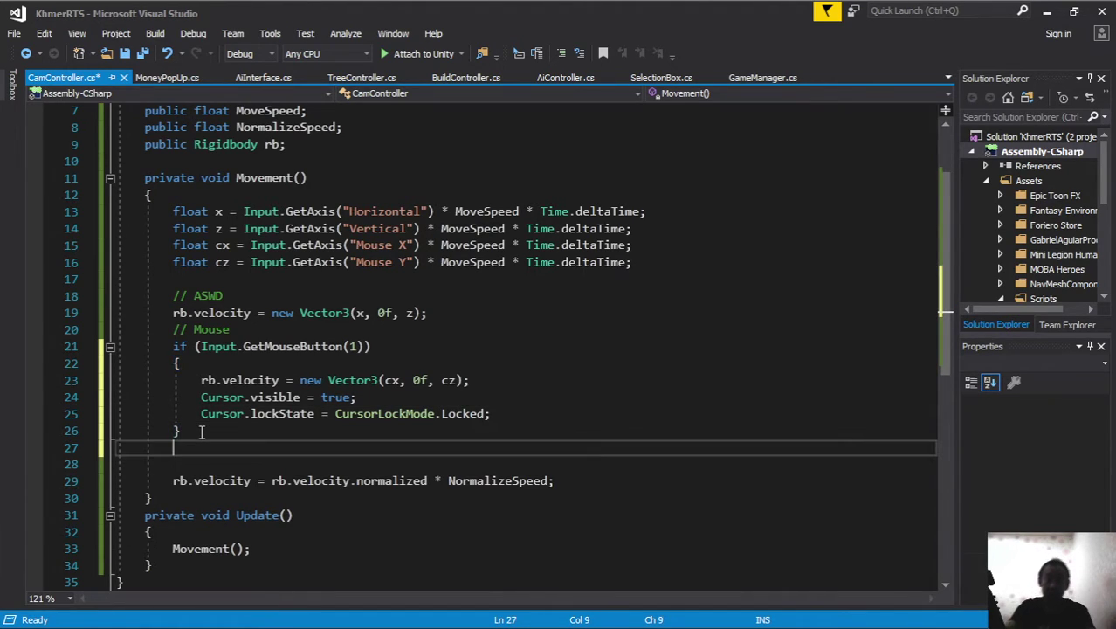
text(if)
key(Tab)
key(Tab)
text(in)
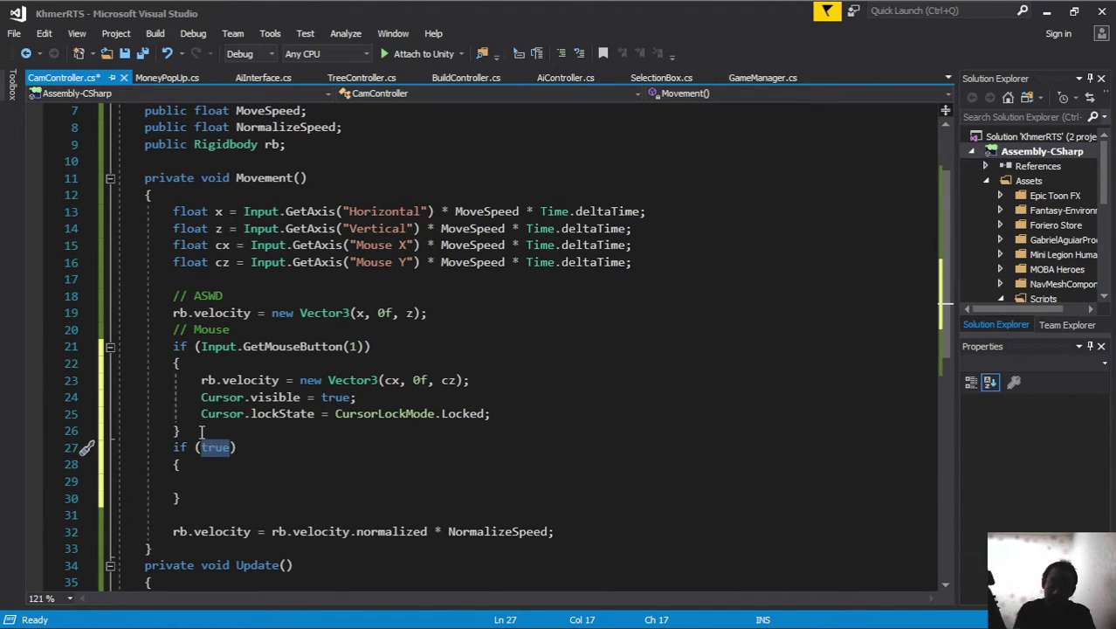
text(put.ge)
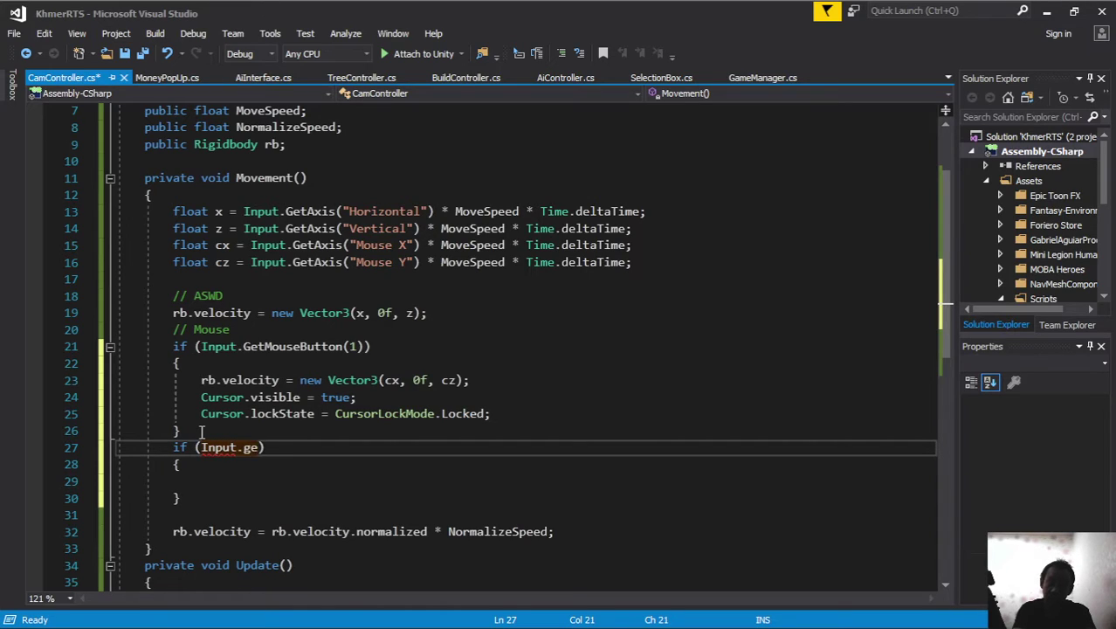
text(tmou)
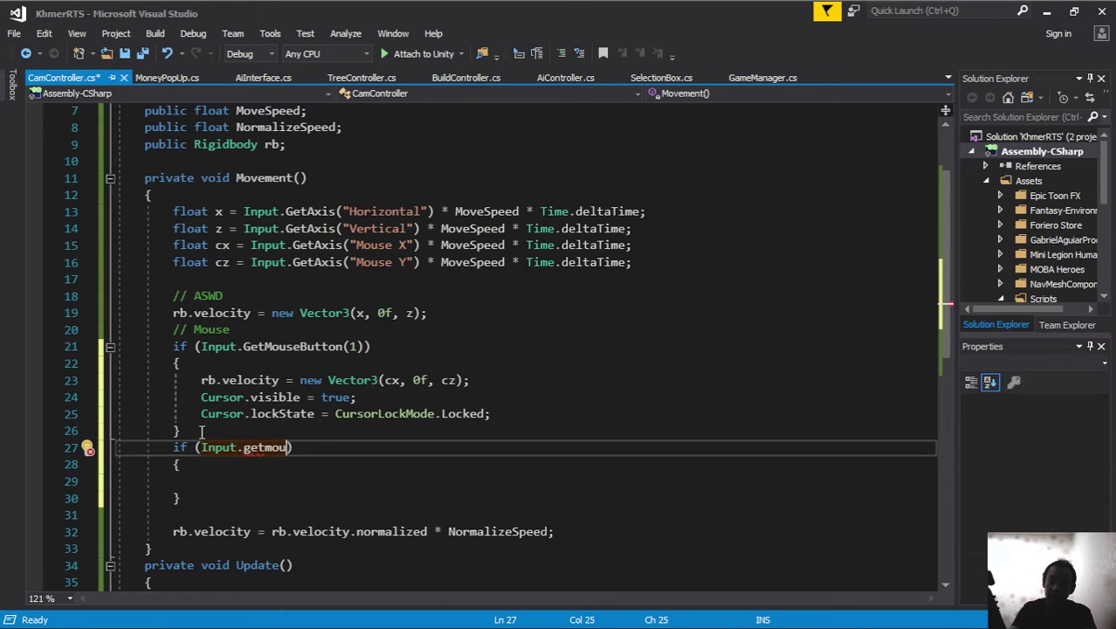
text(()
text(1)
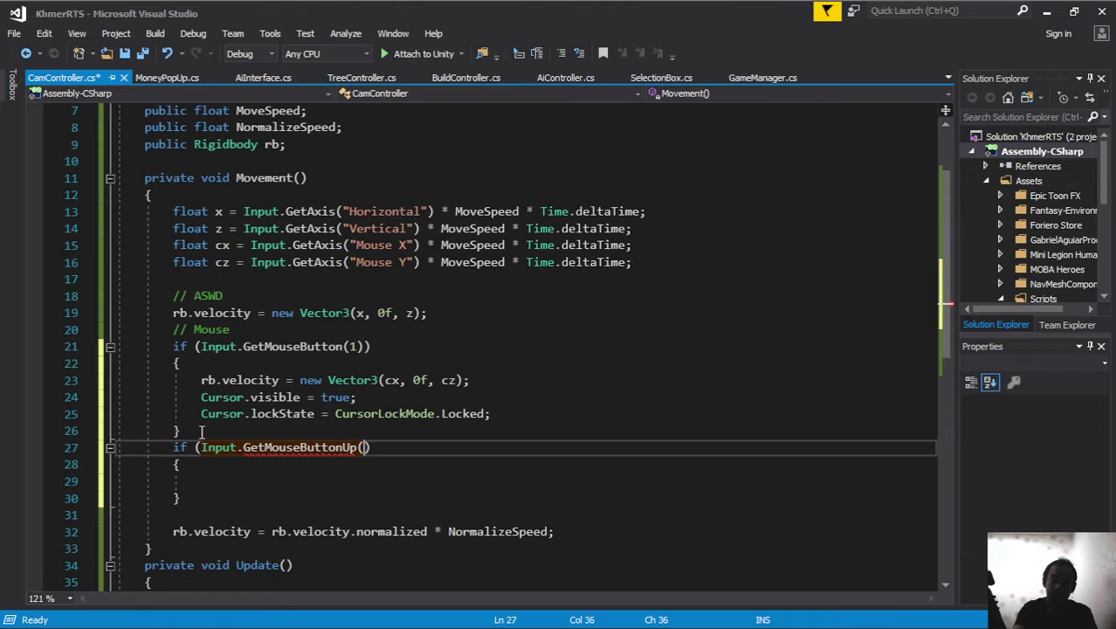
text(0)
key(BackSpace)
text())
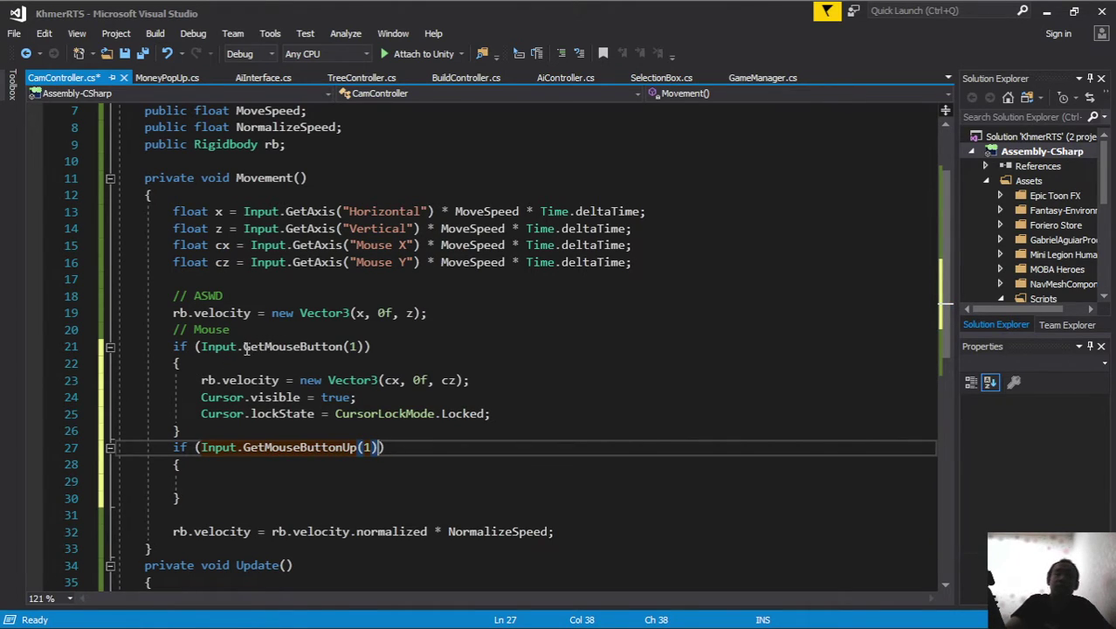
- Highlight the button-held and button-release checks and their statements to explain them
drag(244, 345, 388, 338)
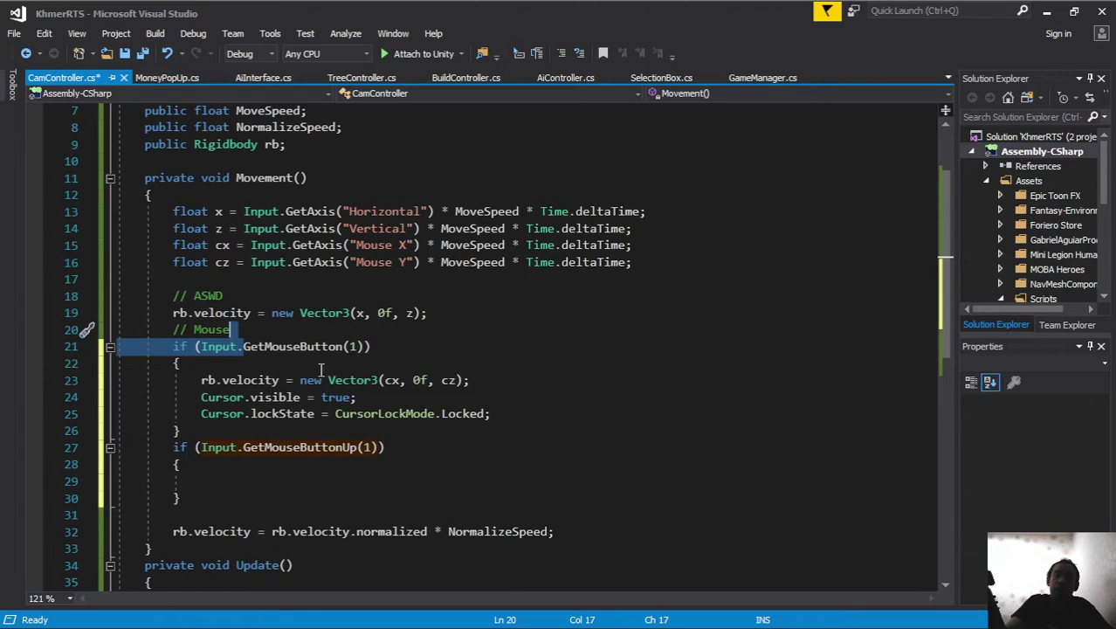
drag(201, 381, 367, 385)
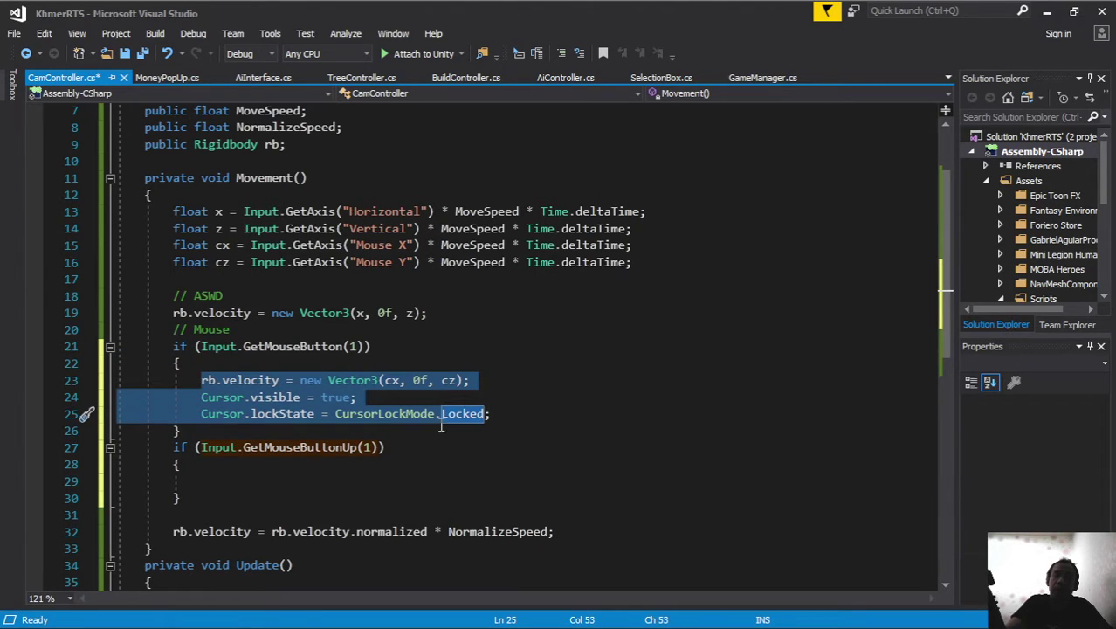
drag(215, 447, 377, 448)
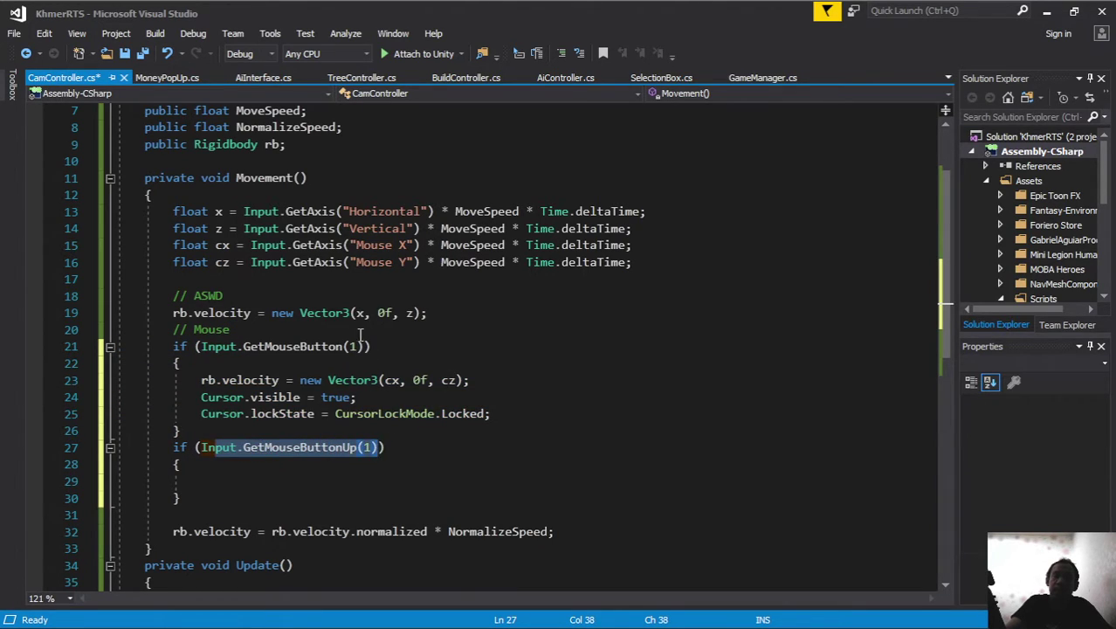
drag(293, 346, 370, 346)
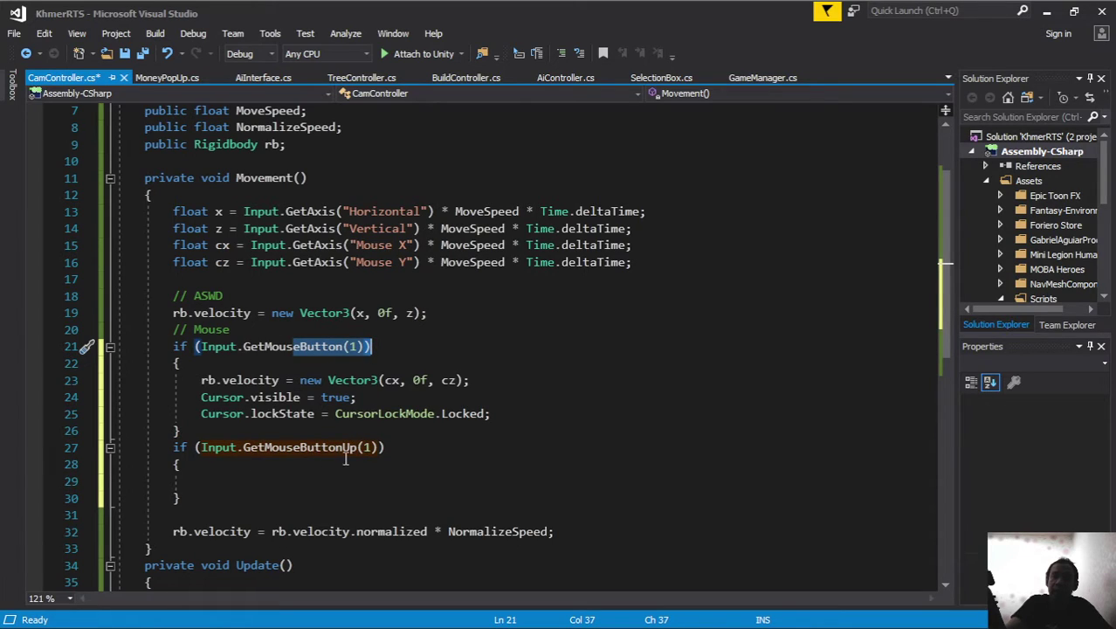
- In the release block, set Cursor.visible = false; and Cursor.lockState = CursorLockMode.None;
click(232, 481)
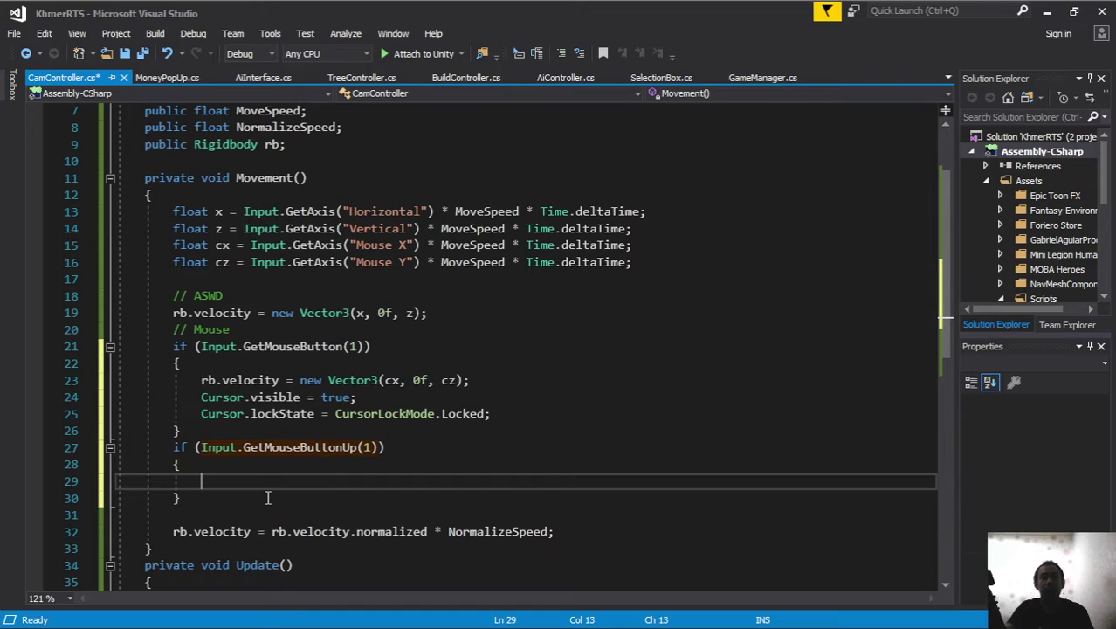
text(cursor)
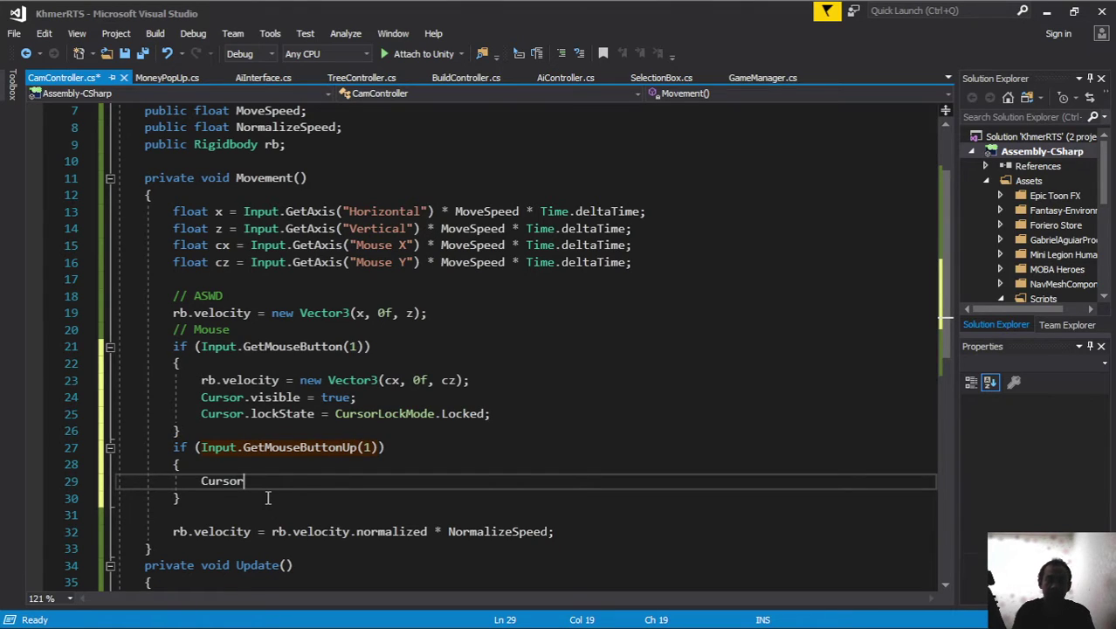
text(.visible = )
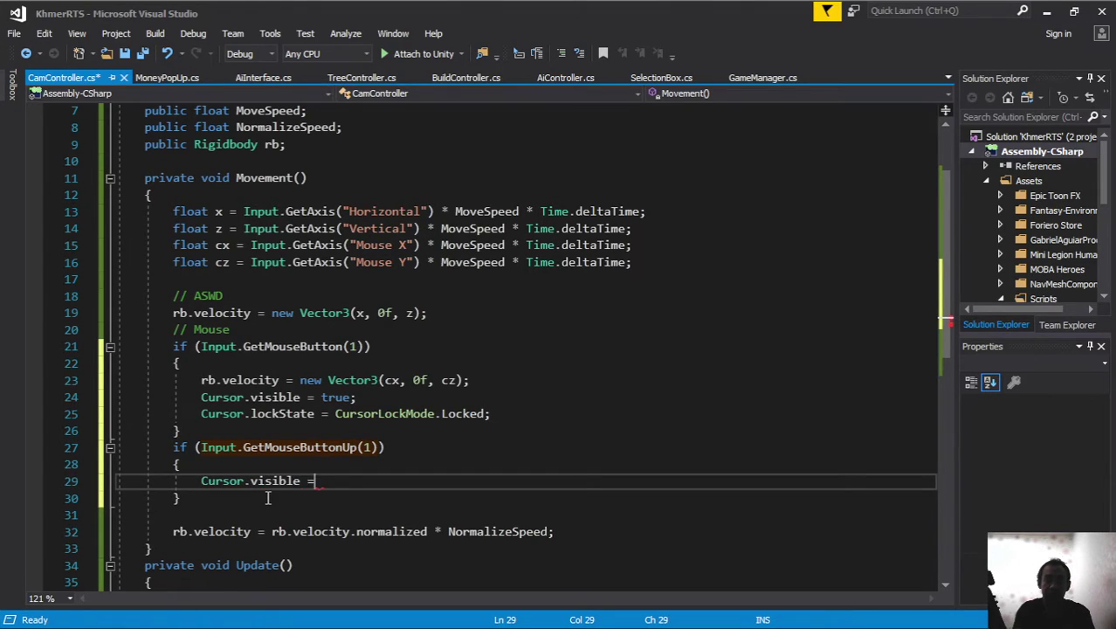
text(false;)
key(Return)
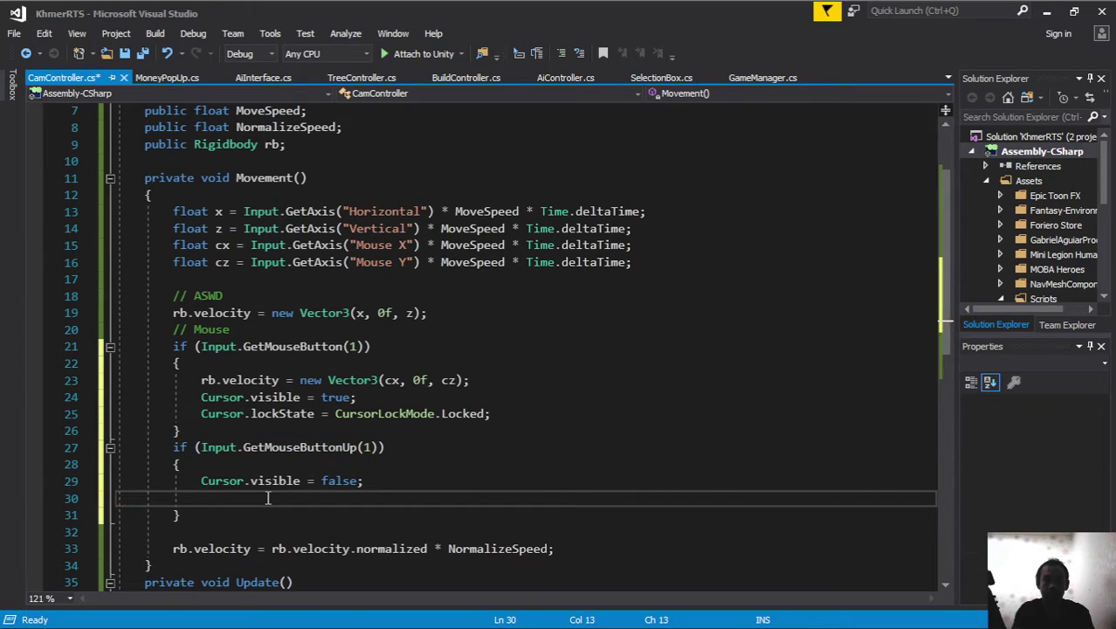
text(Cursor..)
text(.l)
key(Tab)
text(= )
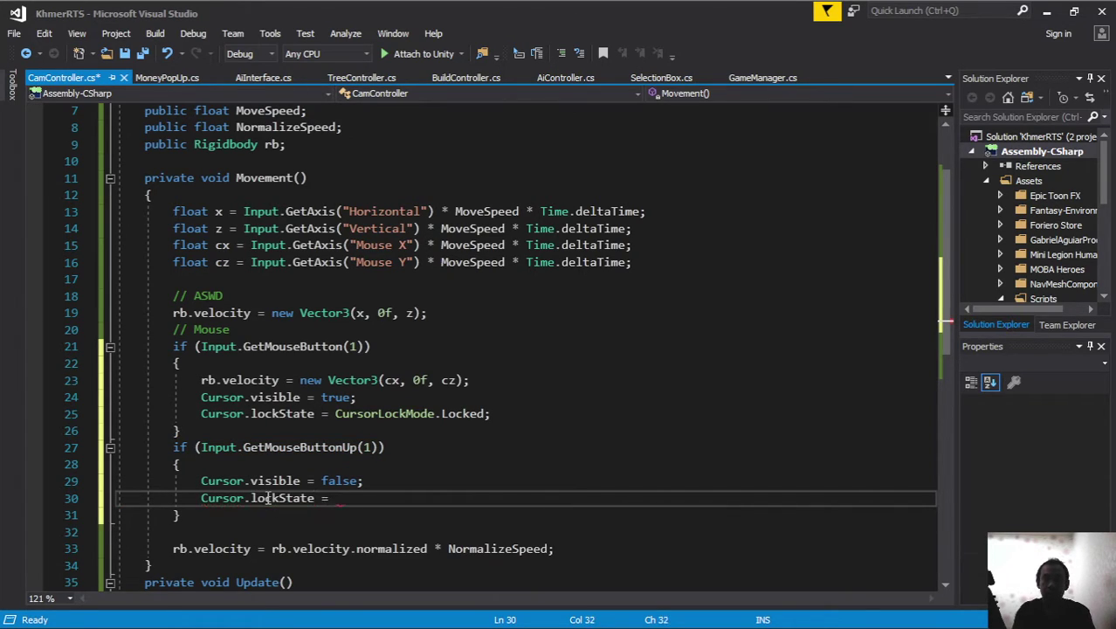
text(CursorLockMode.)
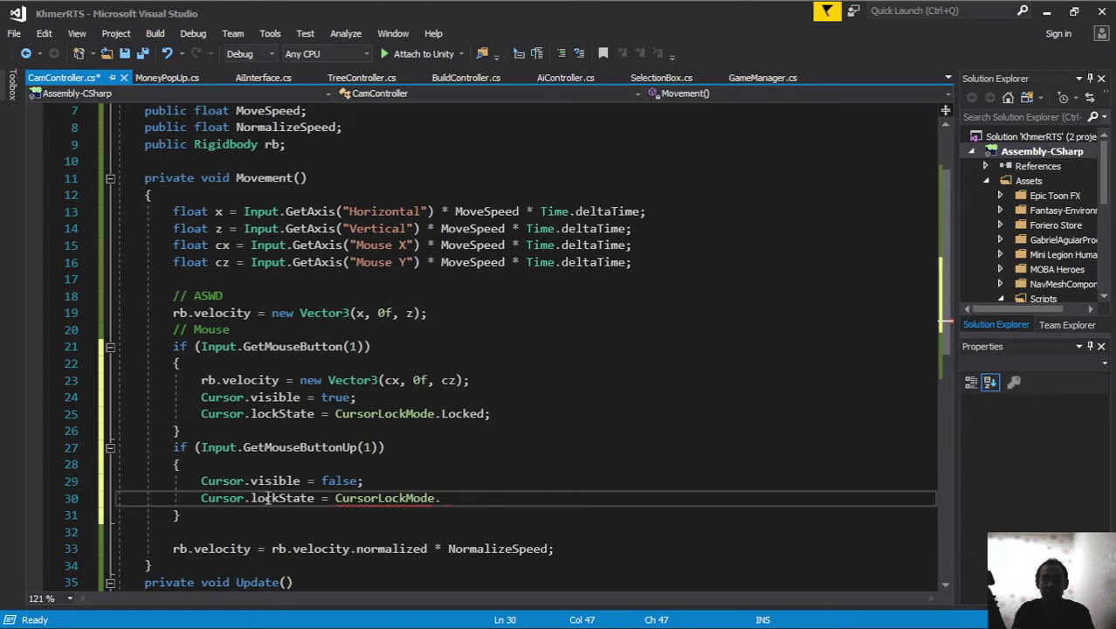
text(None;)
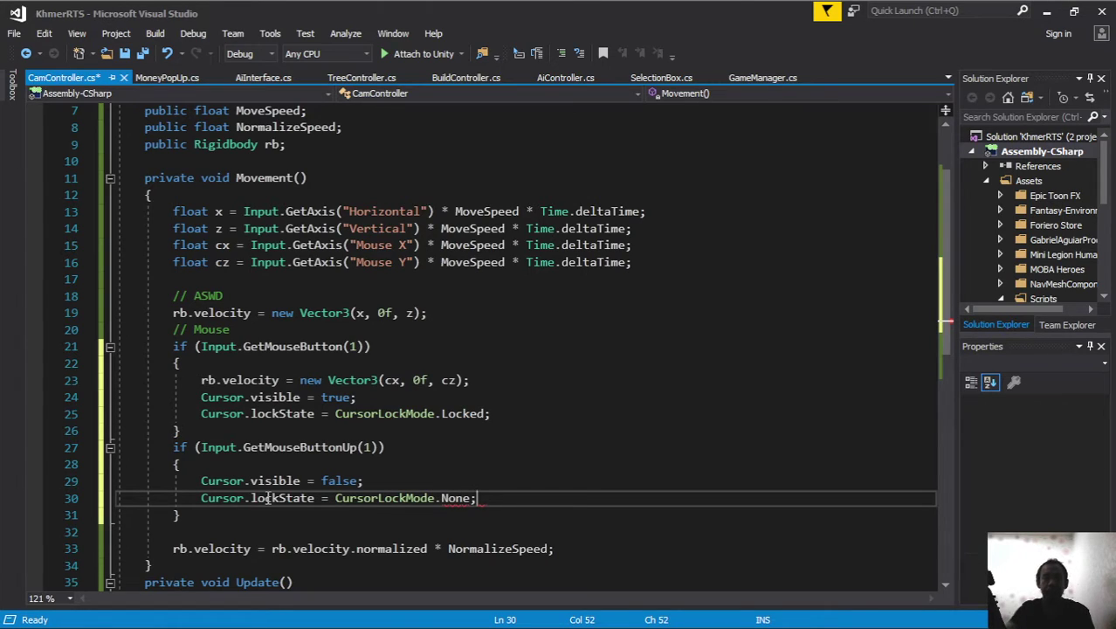
- Save the camera script and start play mode in Unity
click(147, 54)
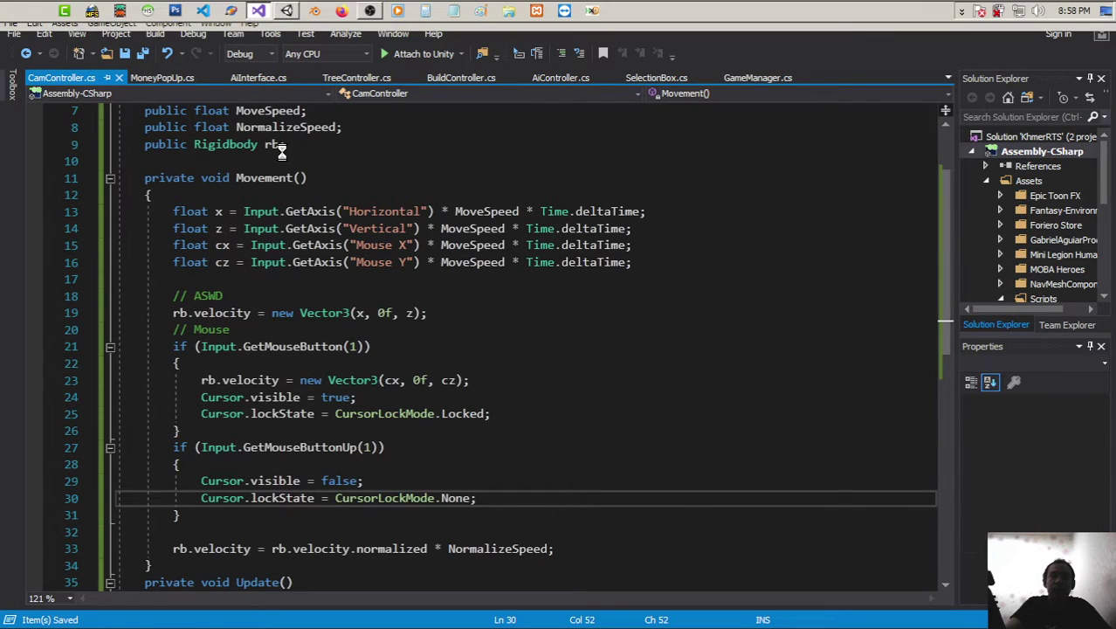
key(alt+Tab)
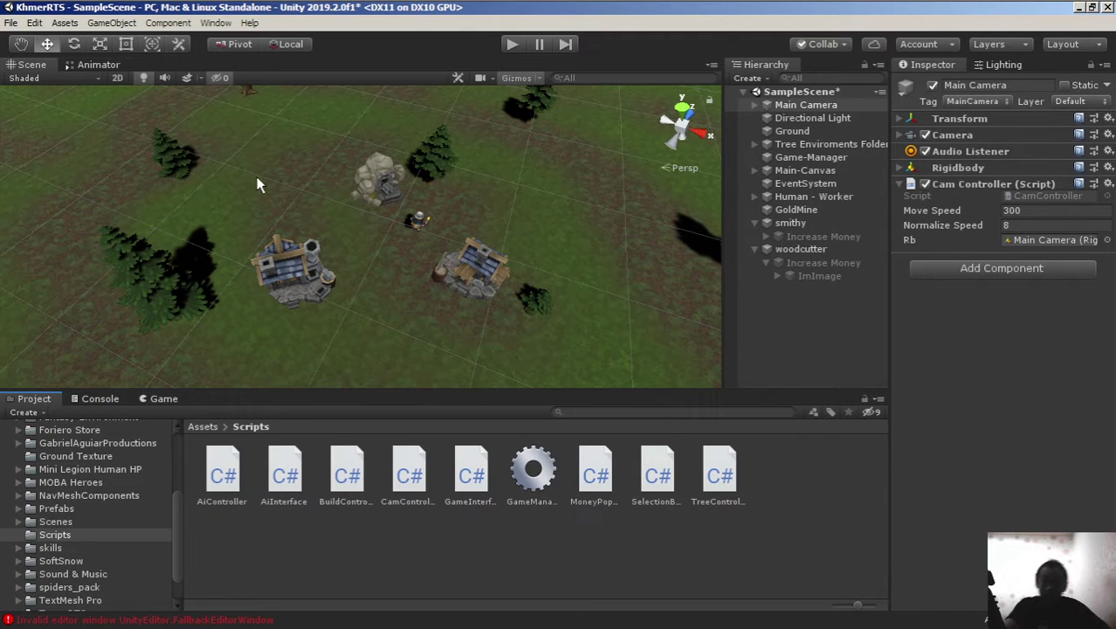
click(508, 44)
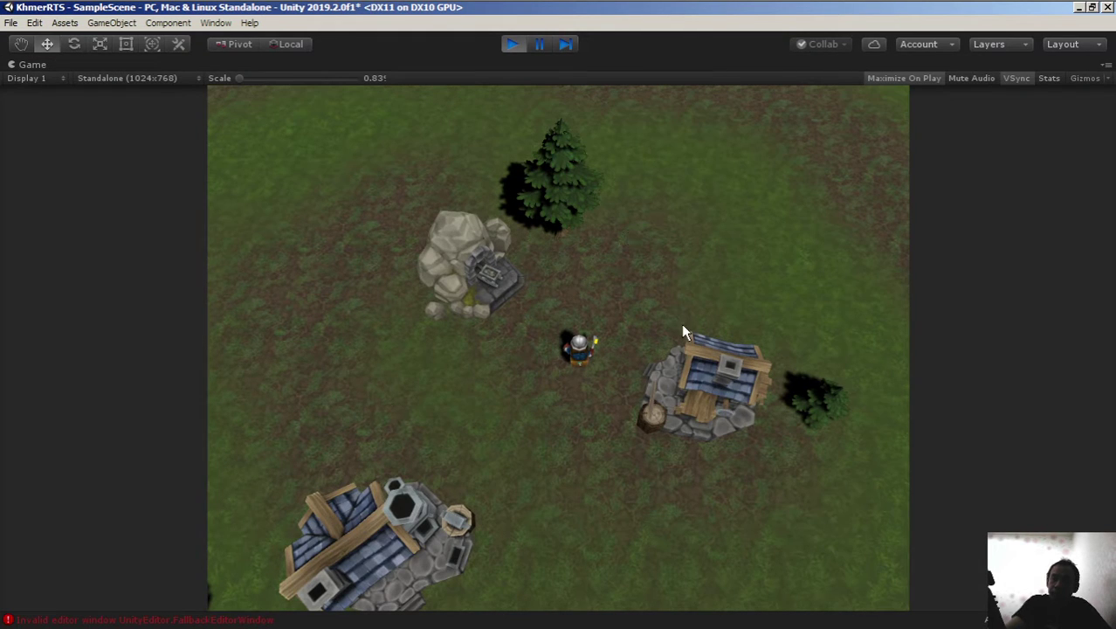
- Pan the camera left and right across the village with the arrow keys, then stop play
key(Left)
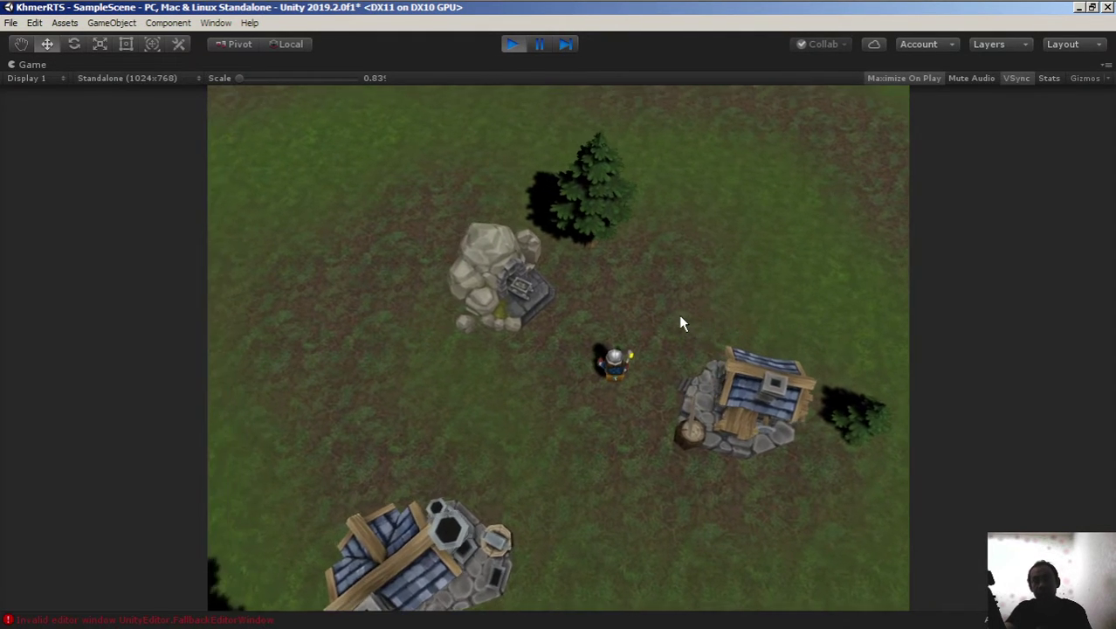
key(Right)
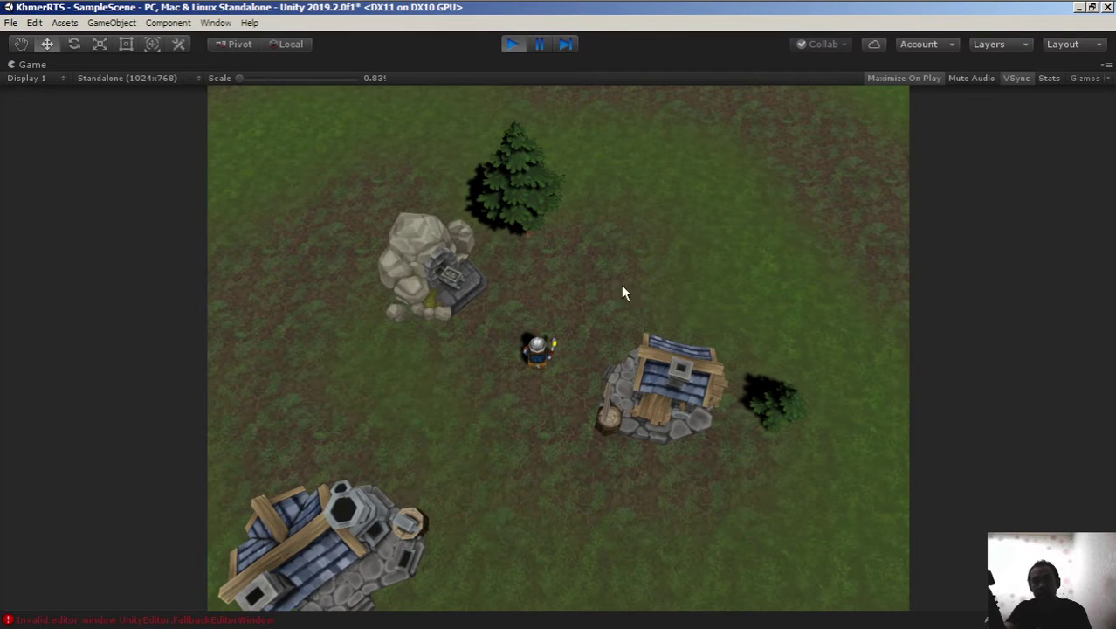
key(Right)
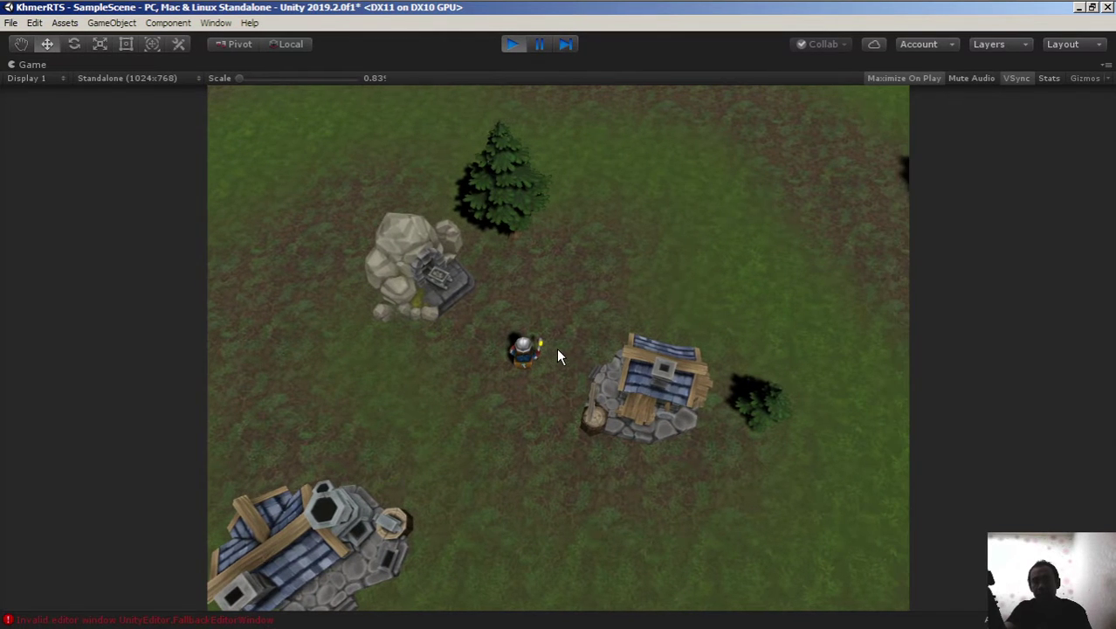
key(Left)
key(Right)
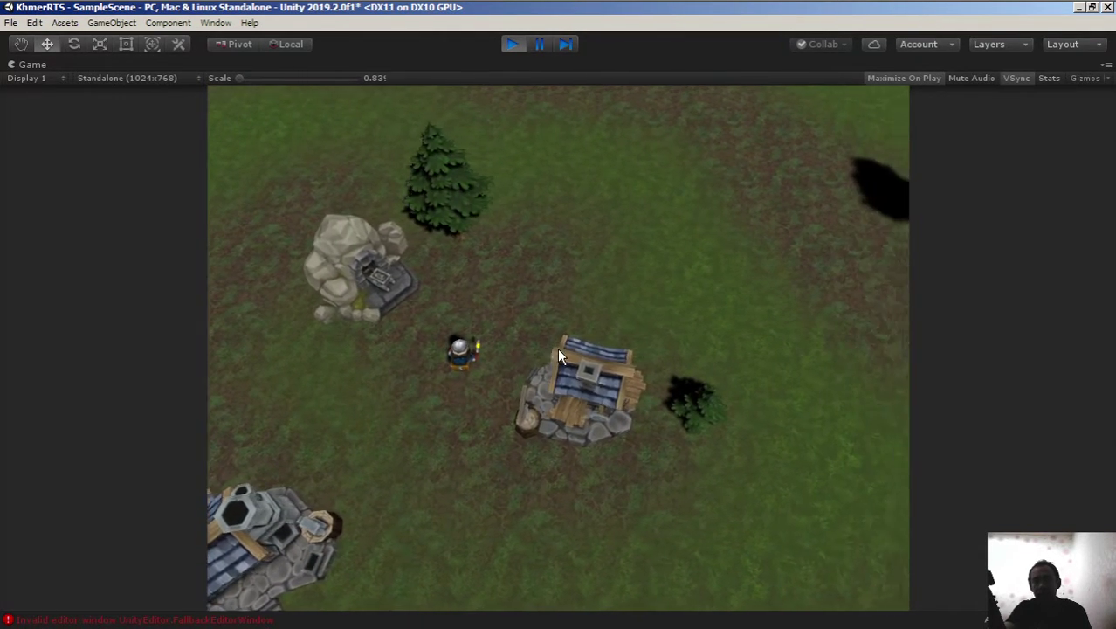
key(Left)
click(513, 44)
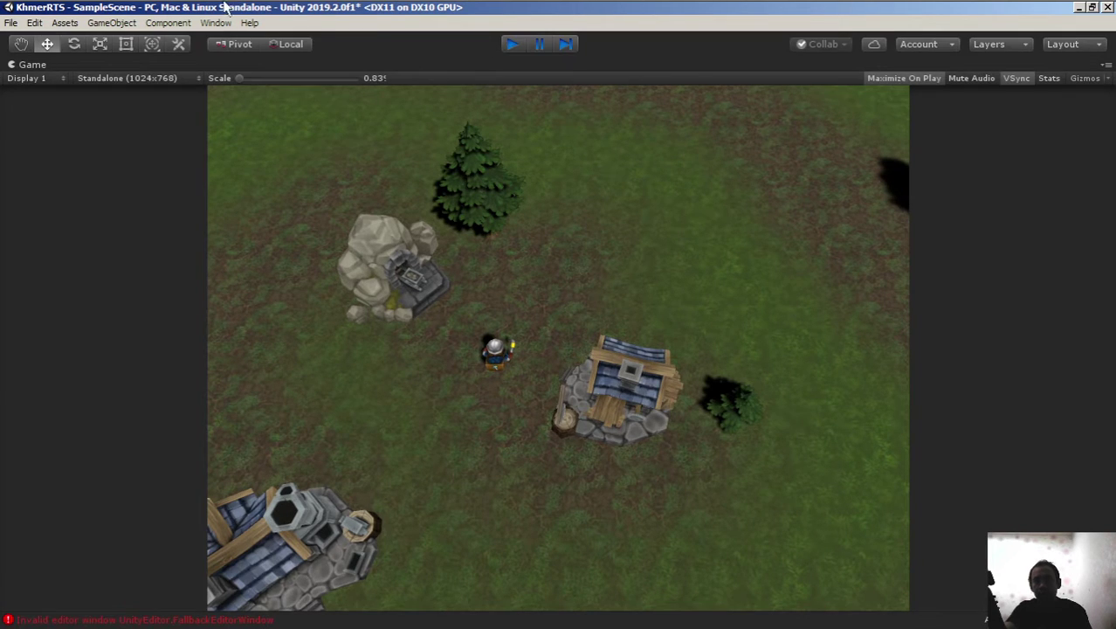
- Set Cursor.visible to false on line 24 and true on line 29, save, and return to Unity
click(269, 8)
scroll(401, 373, down, 2)
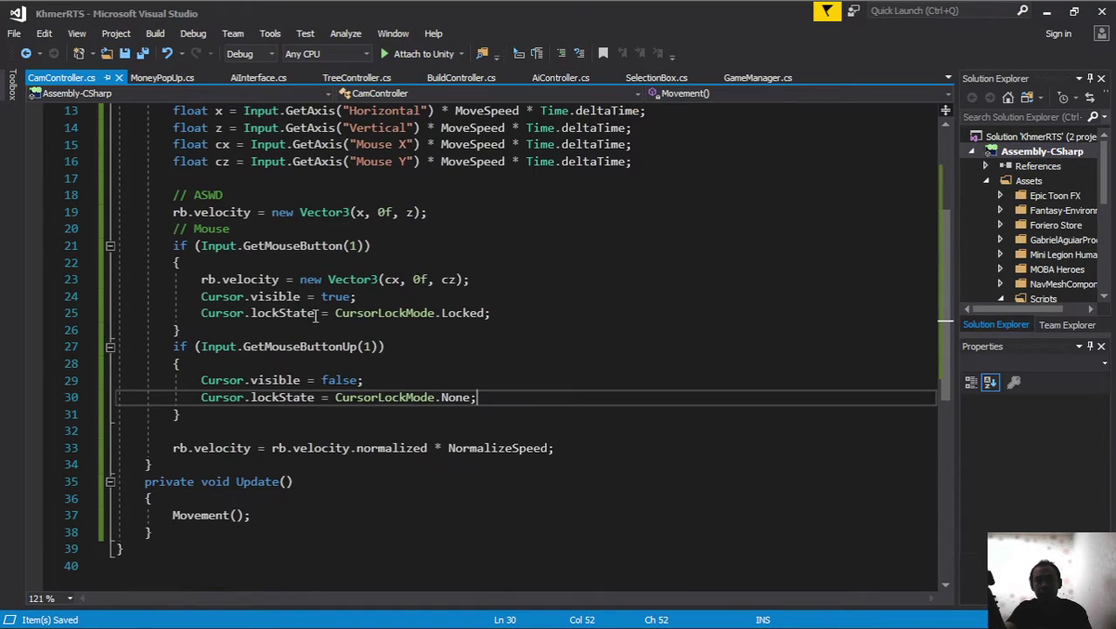
double_click(336, 296)
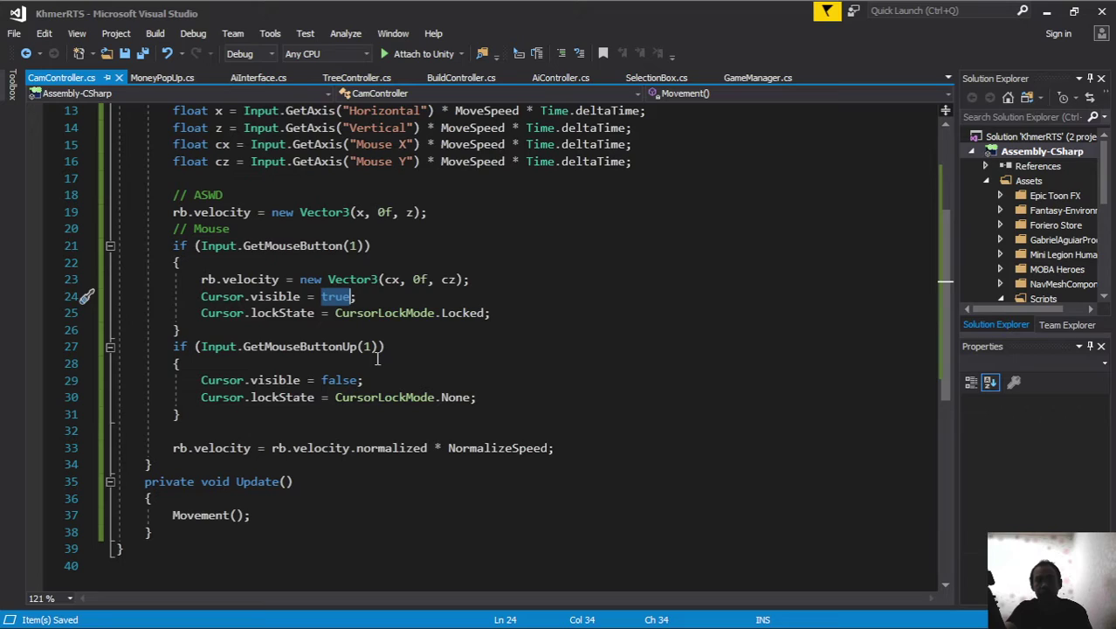
text(false)
click(335, 380)
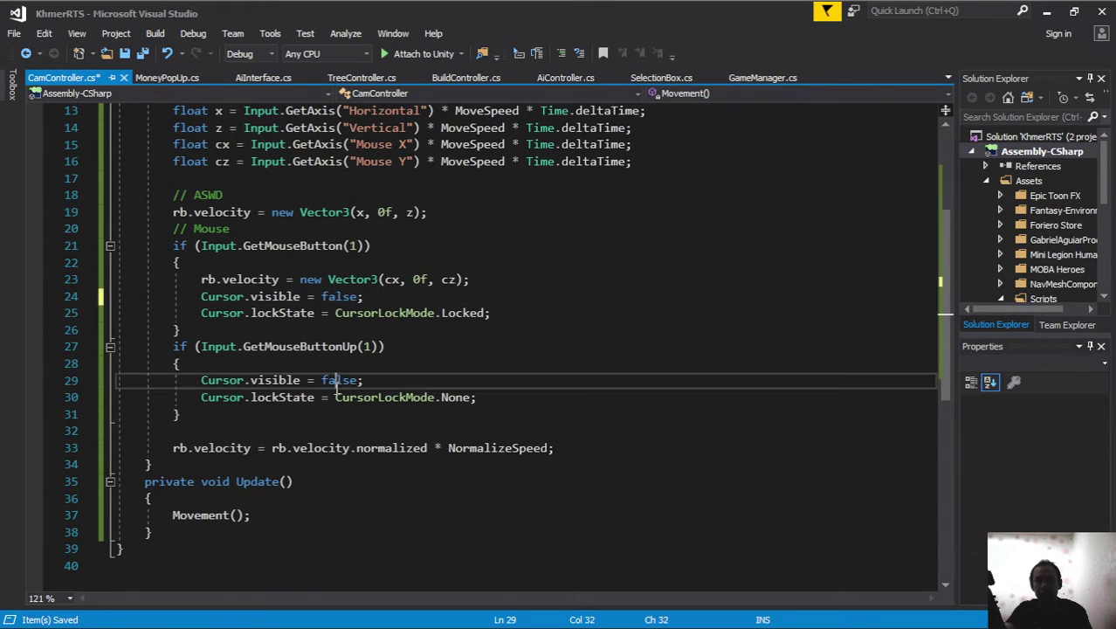
double_click(335, 381)
text(true)
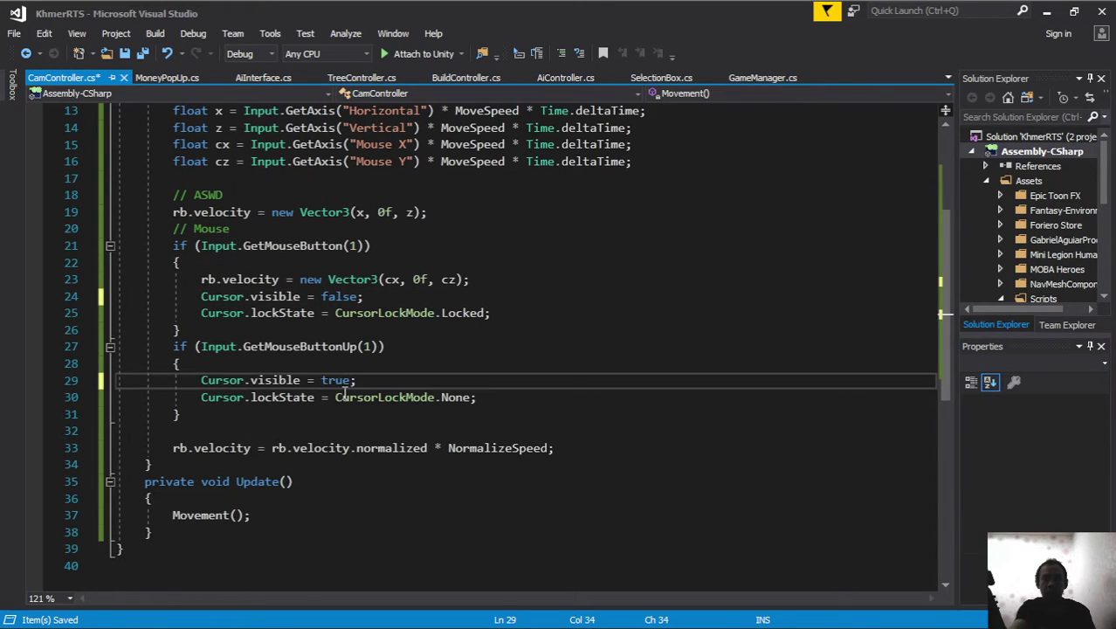
key(ctrl+s)
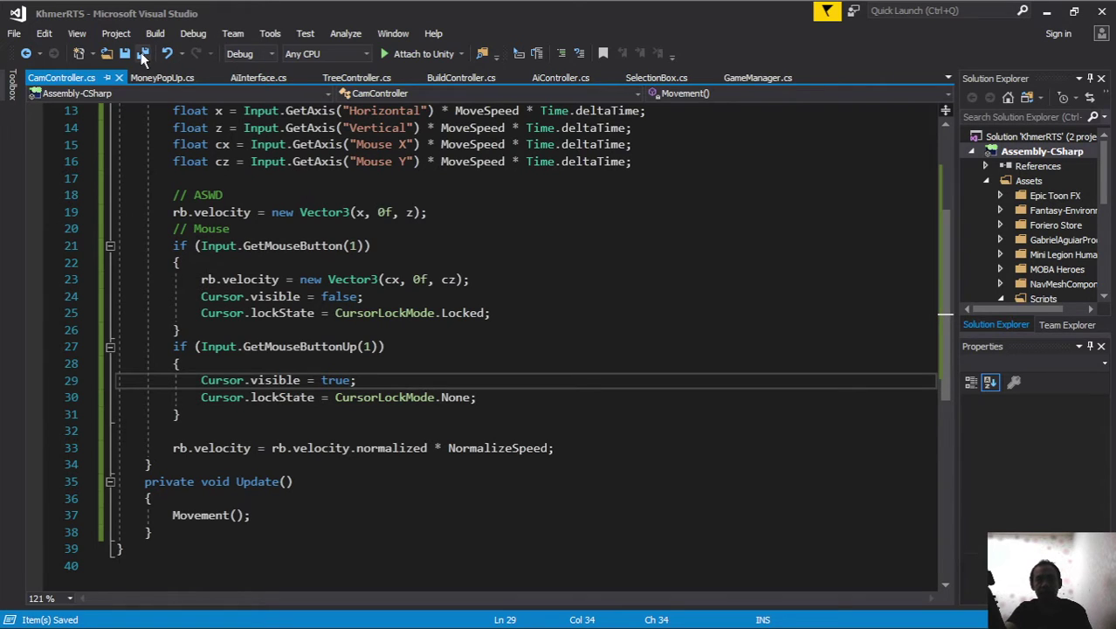
key(alt+Tab)
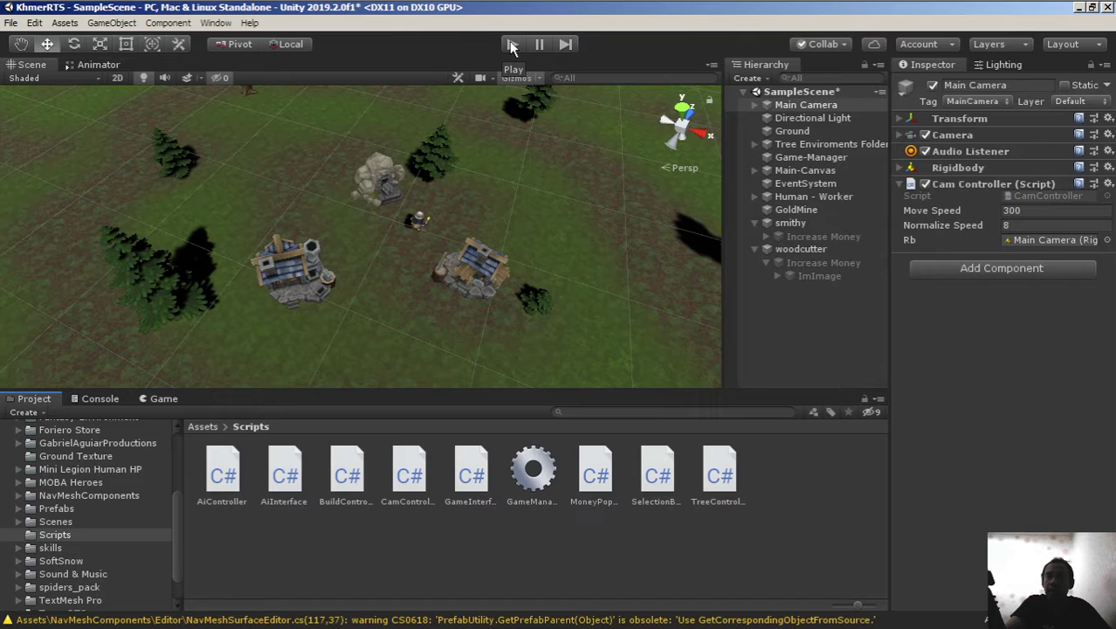
- Play the game, send the selected worker toward the tree, then stop play mode
click(513, 45)
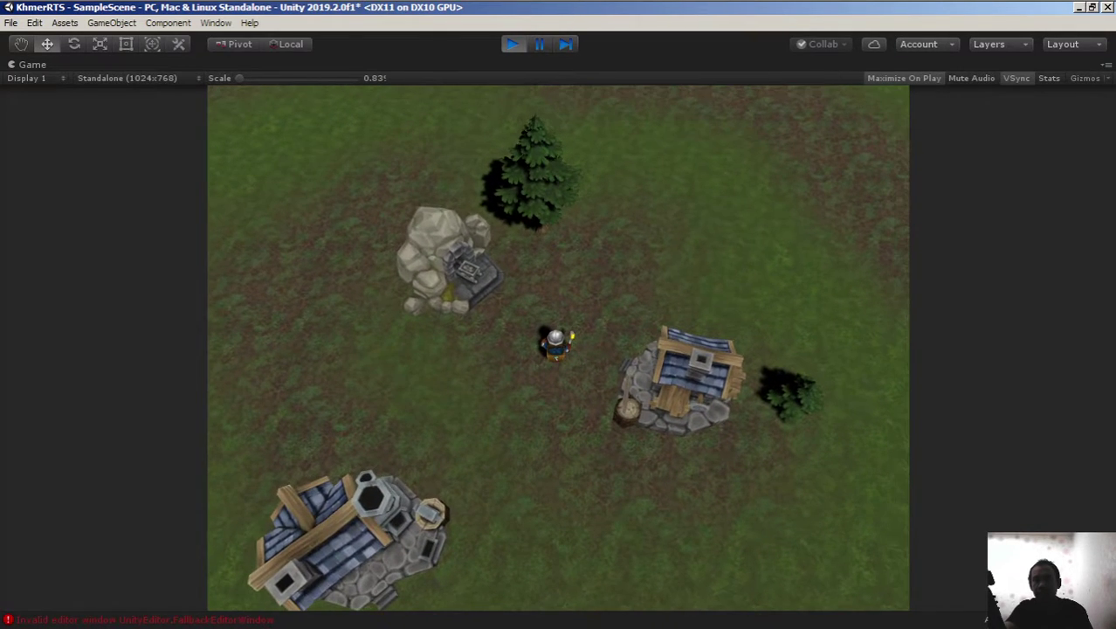
click(559, 342)
right_click(529, 187)
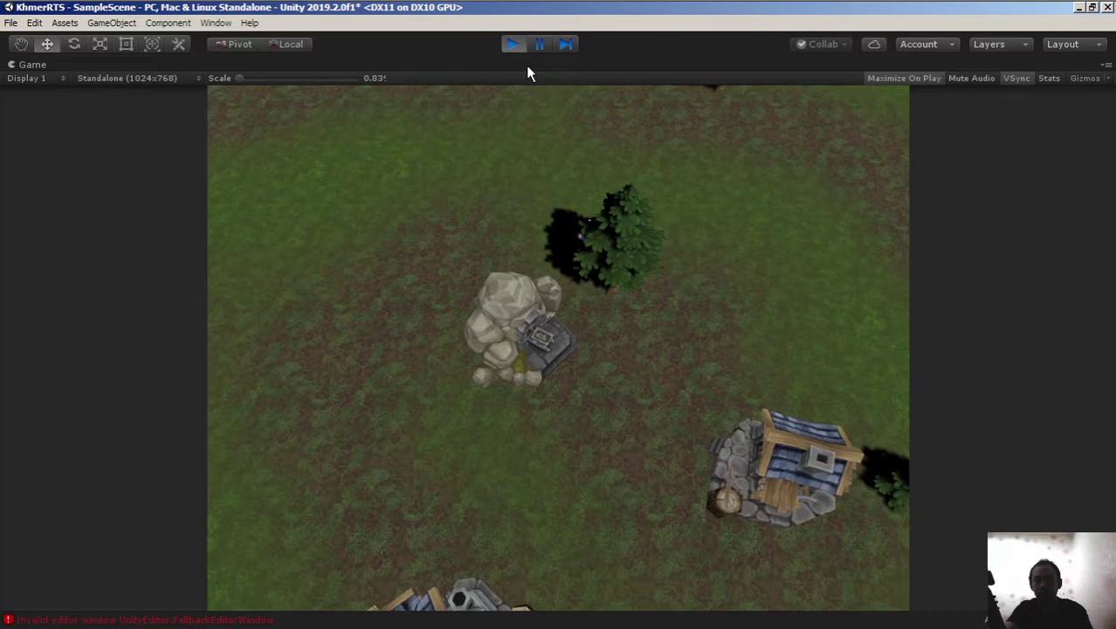
click(513, 45)
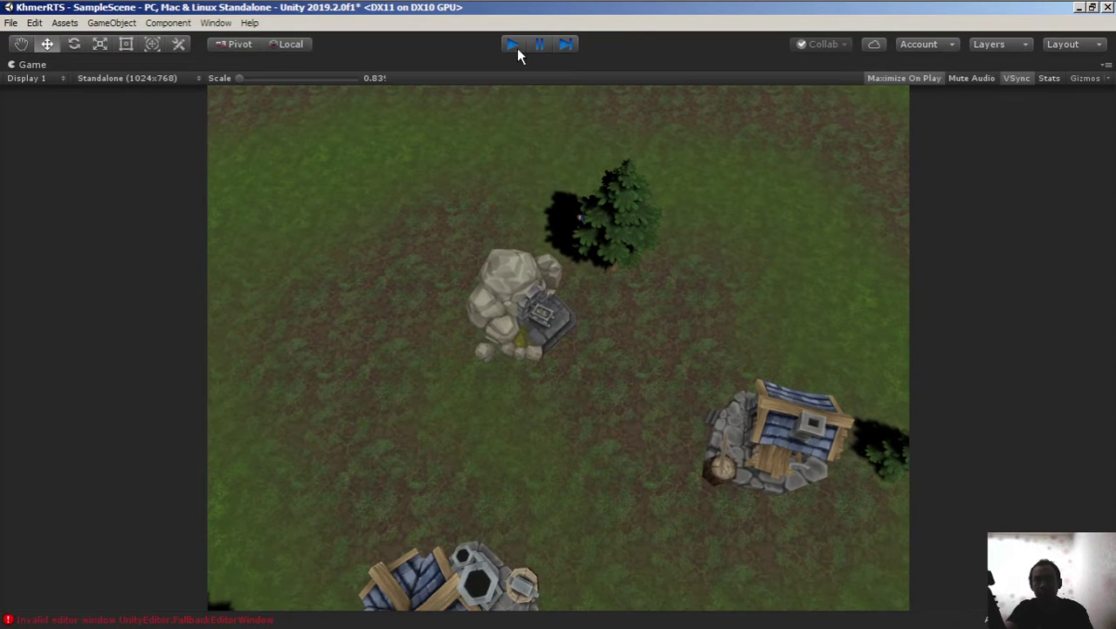
click(260, 10)
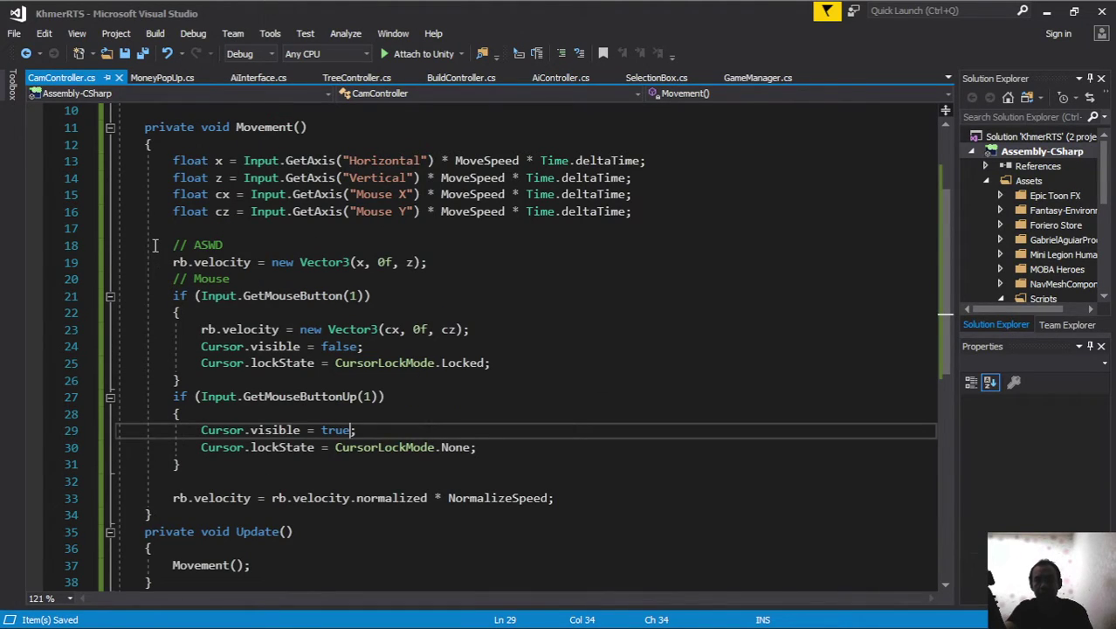
drag(154, 245, 568, 481)
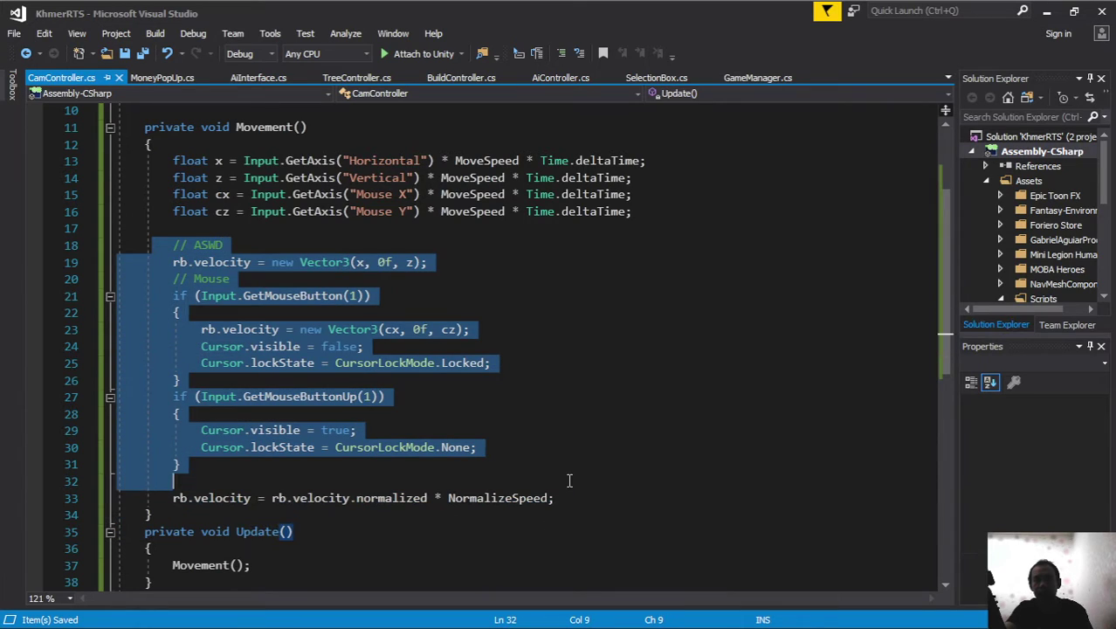
key(shift+Left)
scroll(528, 350, up, 2)
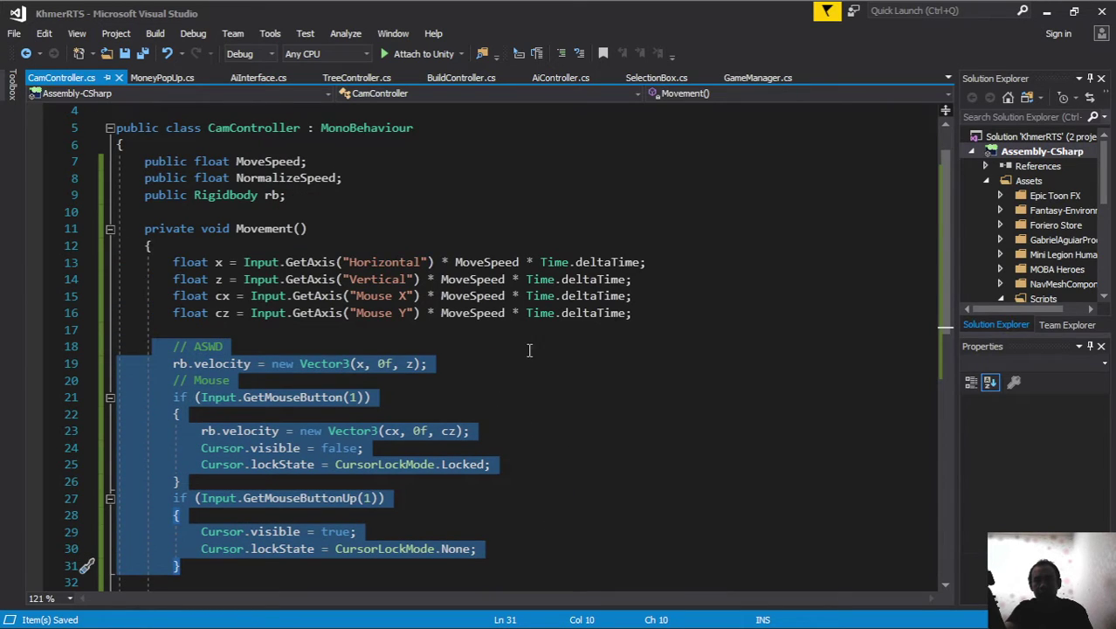
click(493, 264)
double_click(301, 184)
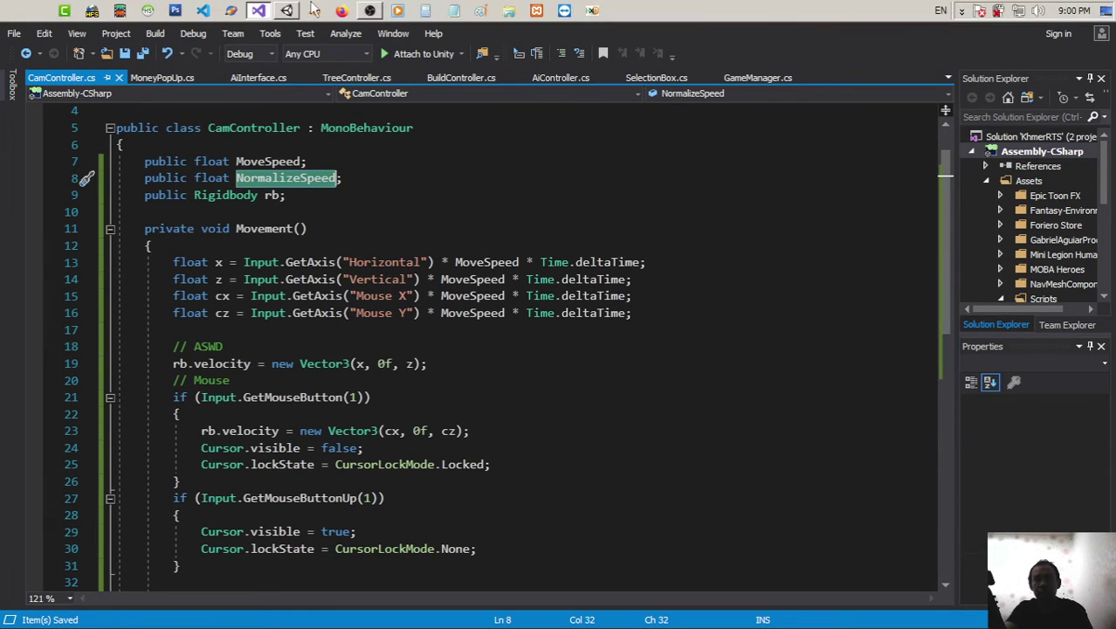
click(286, 10)
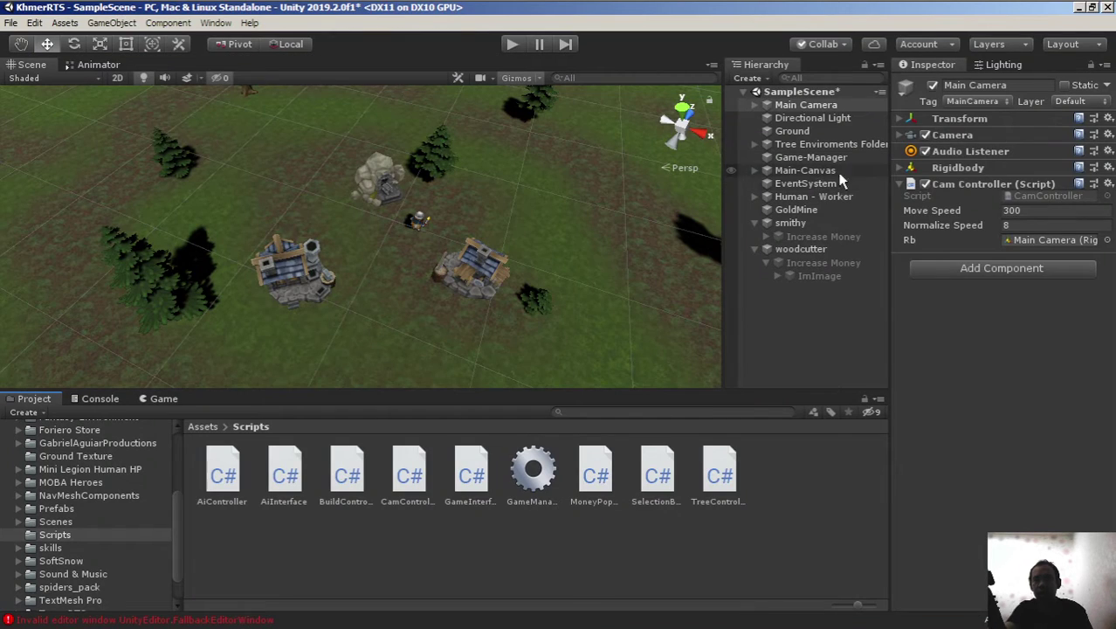
- Set Cam Controller Move Speed to 350 and Normalize Speed to 10, then start play
click(1019, 210)
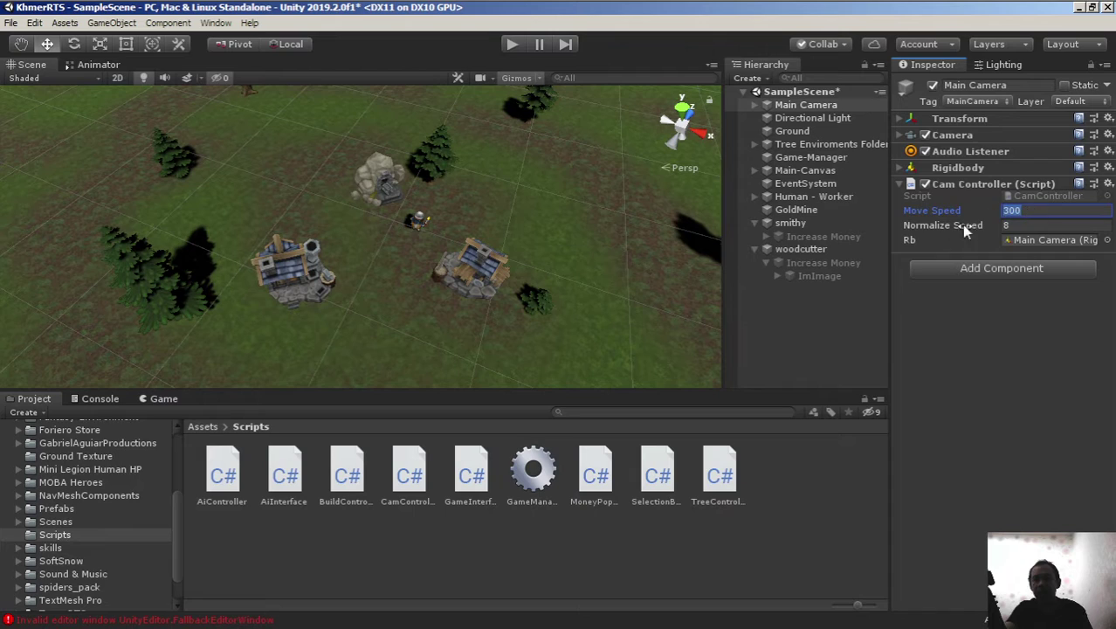
click(1011, 225)
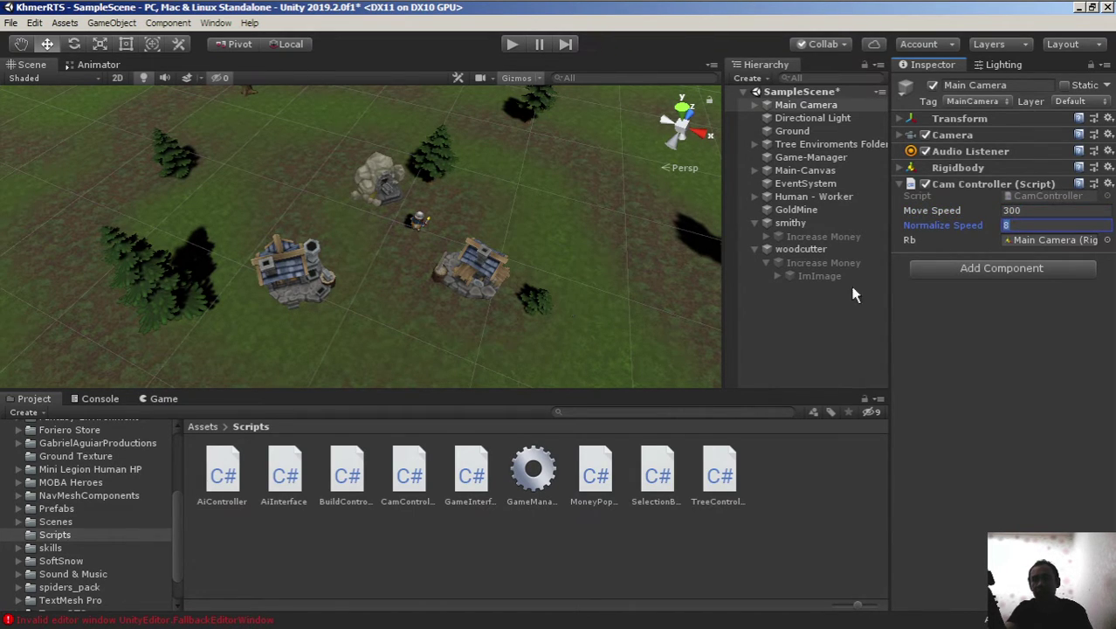
click(1039, 209)
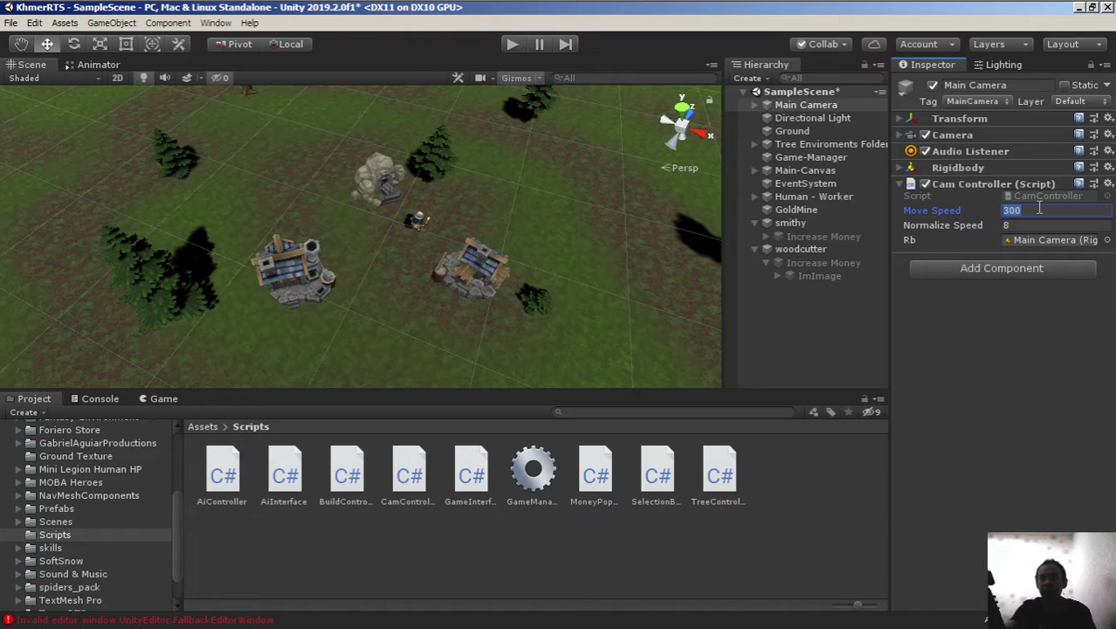
text(3)
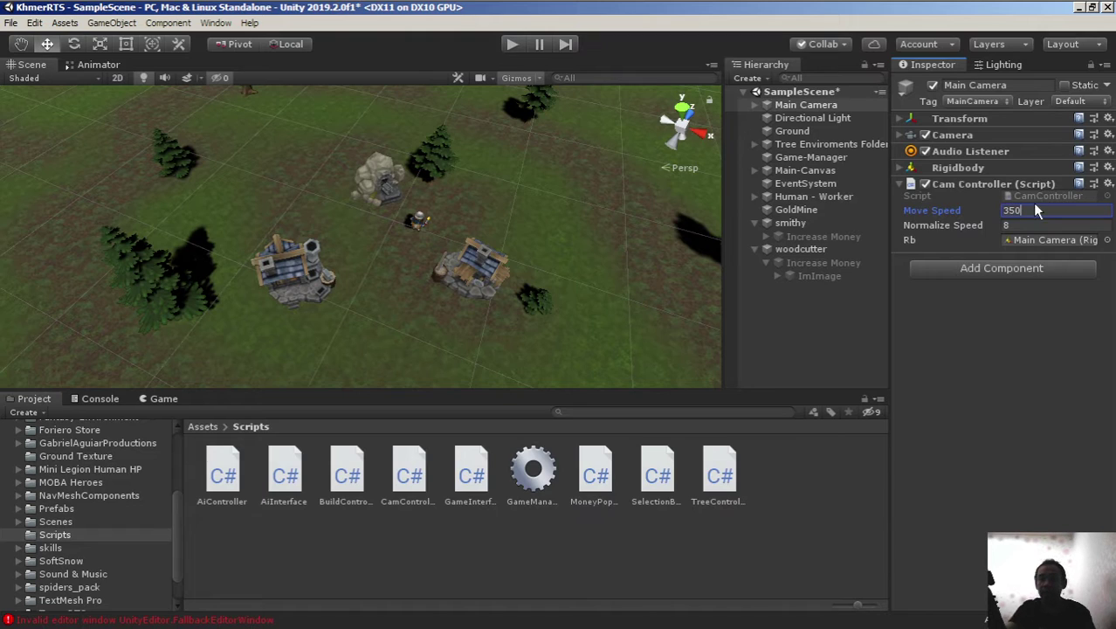
click(1024, 225)
text(10)
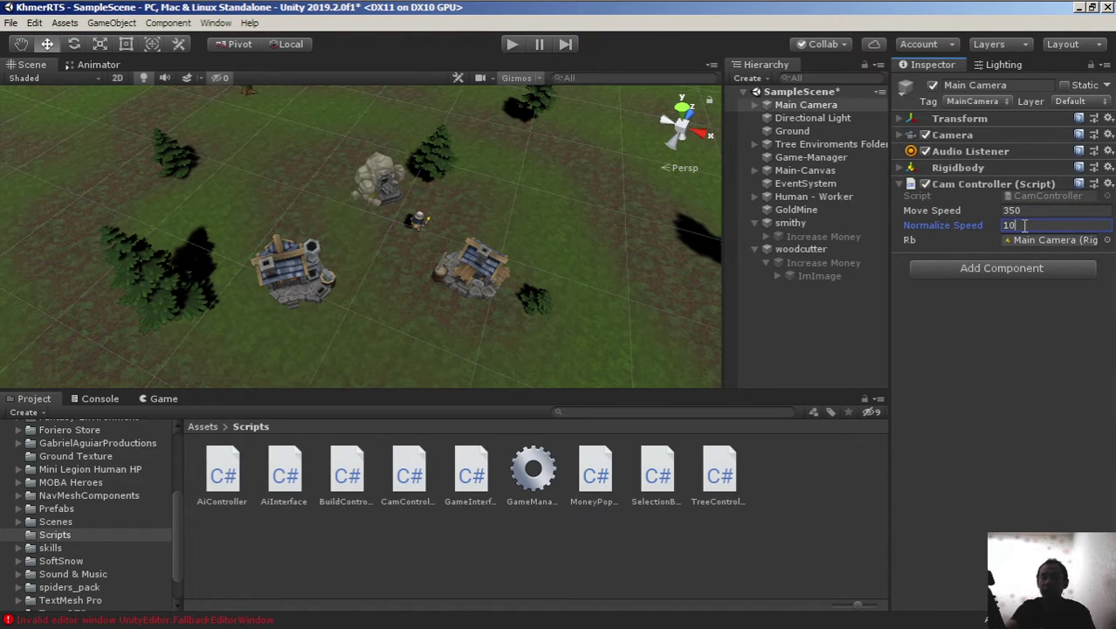
click(506, 45)
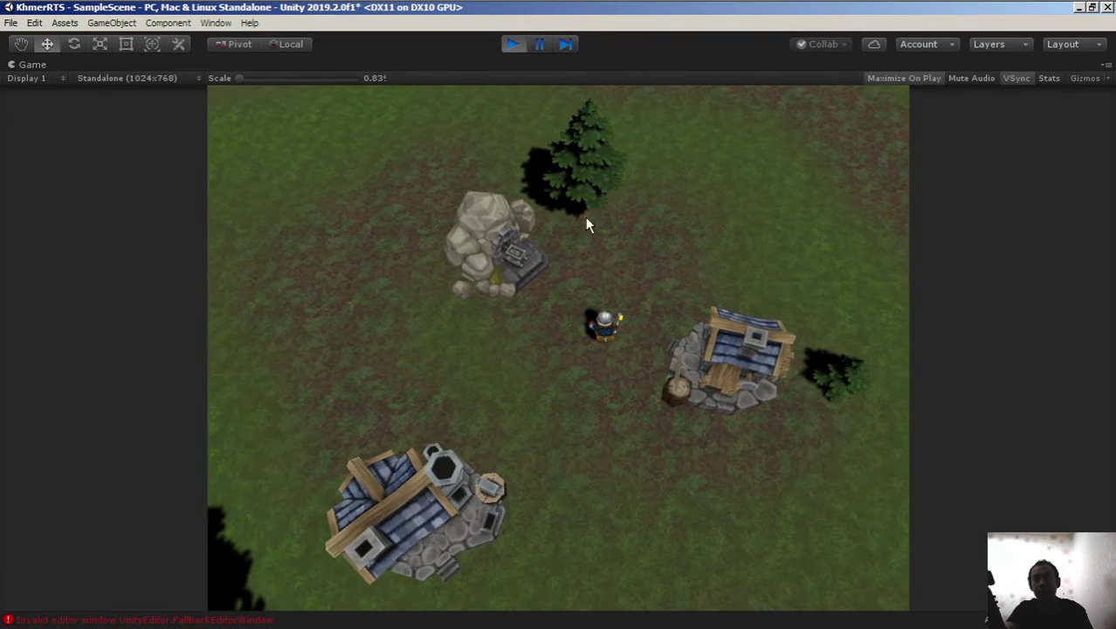
- Stop play, dock the Game view in the lower panel, and run a quick Ctrl+P test
click(512, 41)
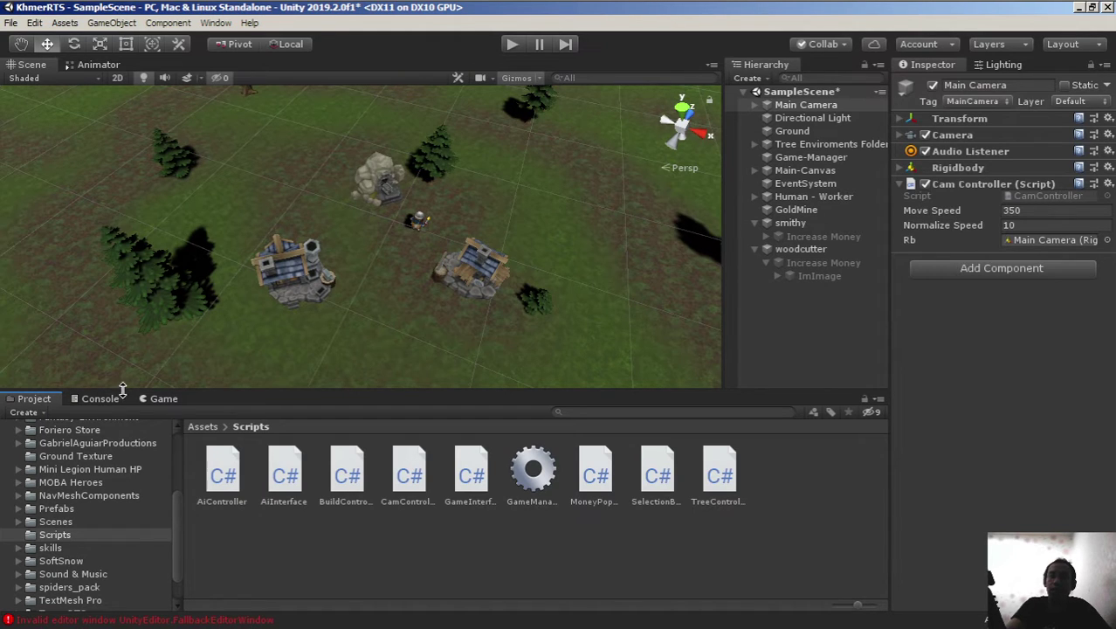
click(163, 402)
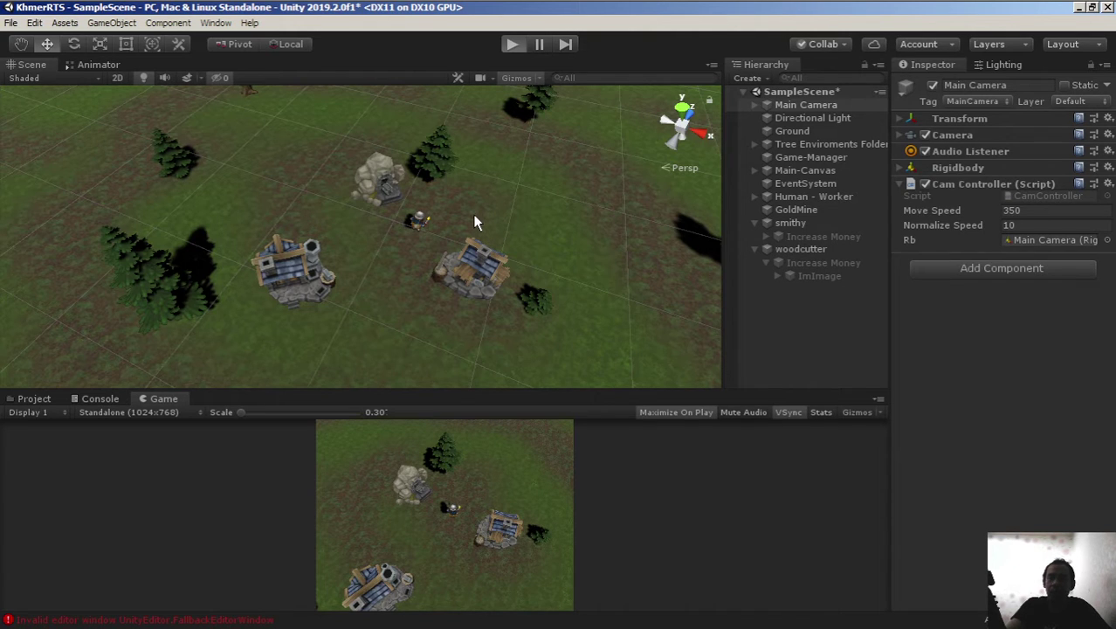
key(ctrl+p)
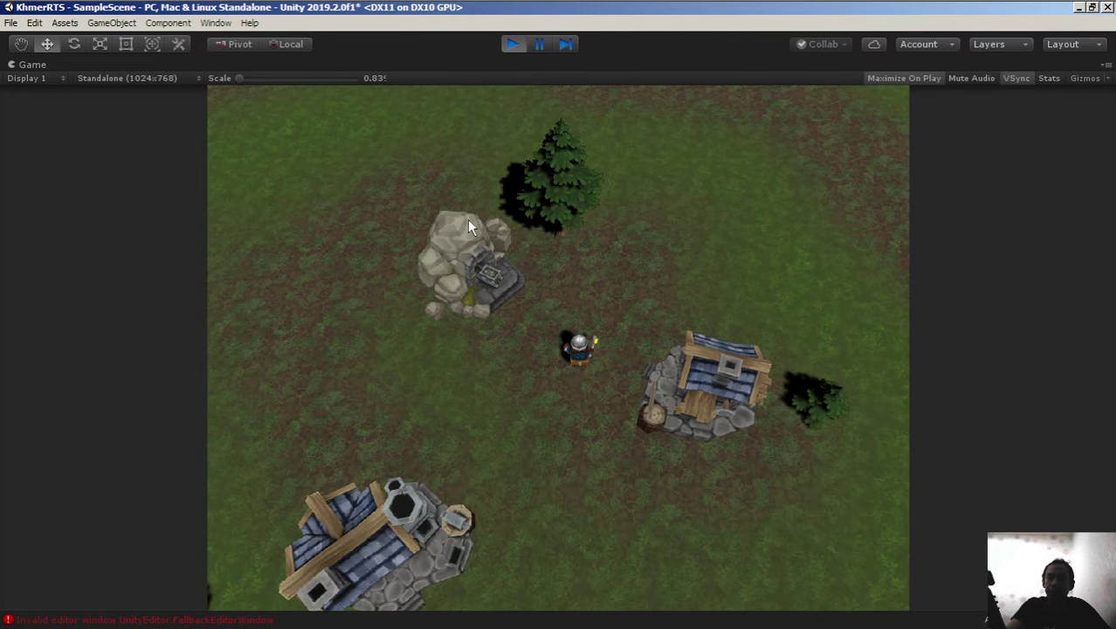
click(511, 43)
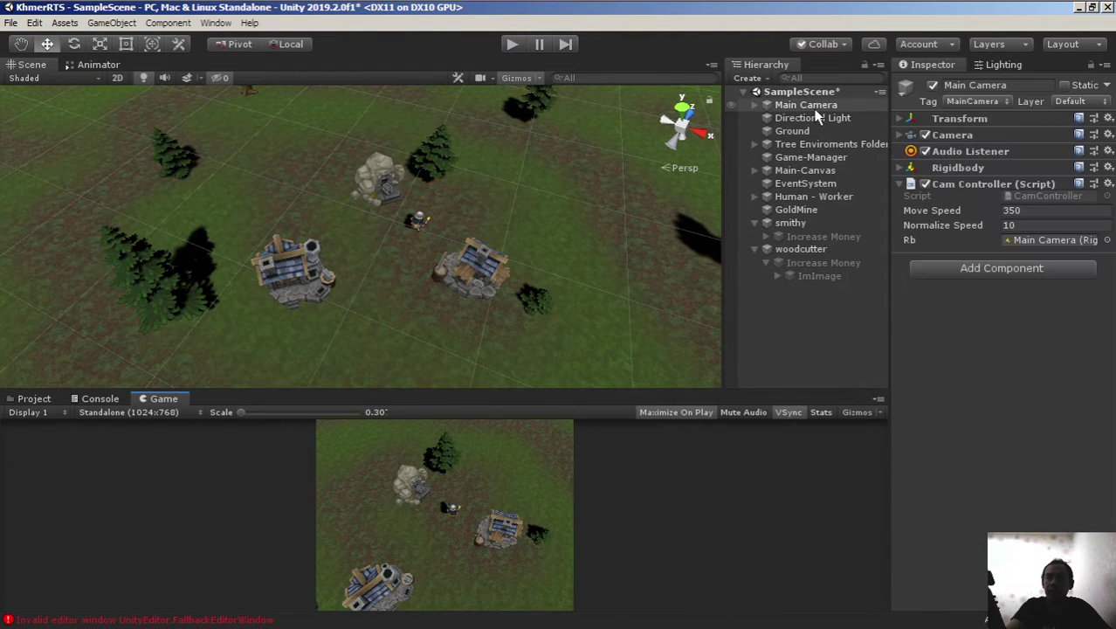
- Raise the Main Camera's Transform Position Y to 25 and run the game
click(808, 106)
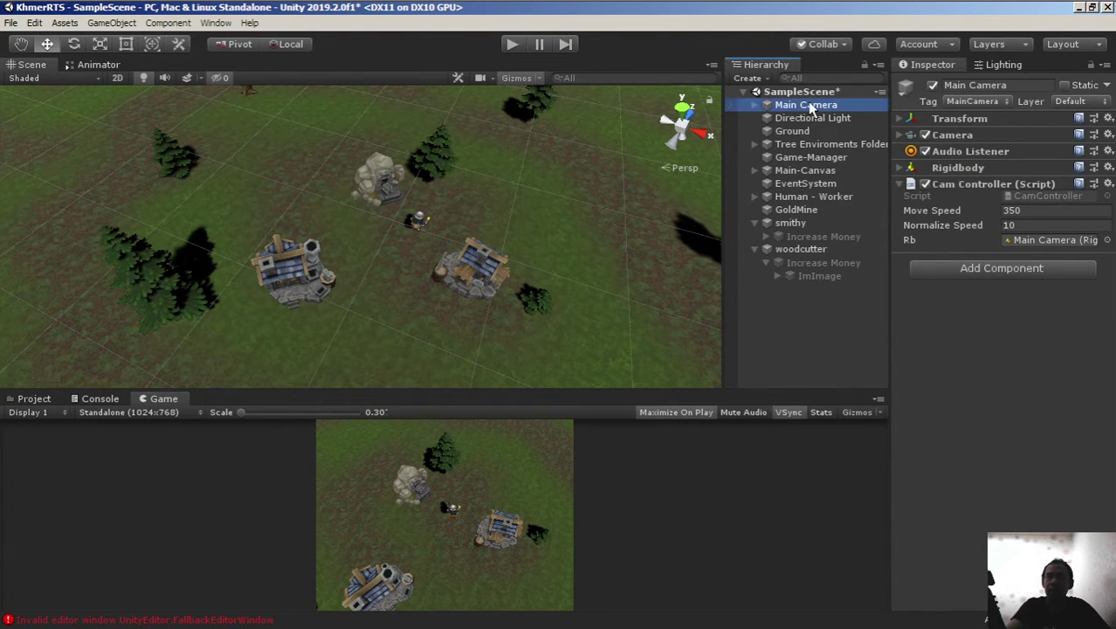
click(902, 121)
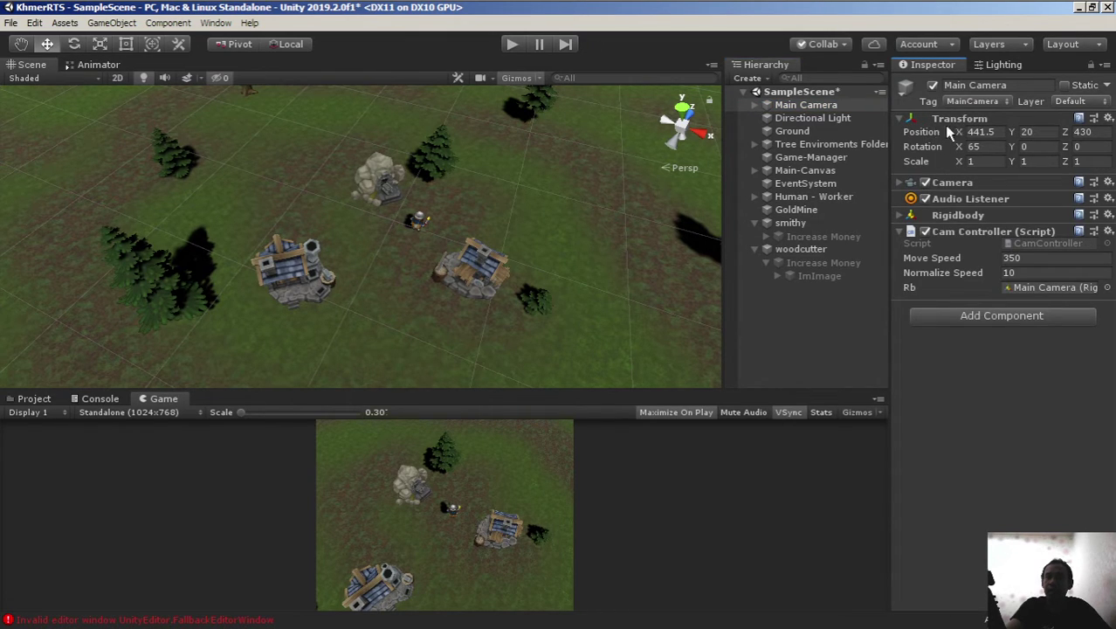
click(1050, 132)
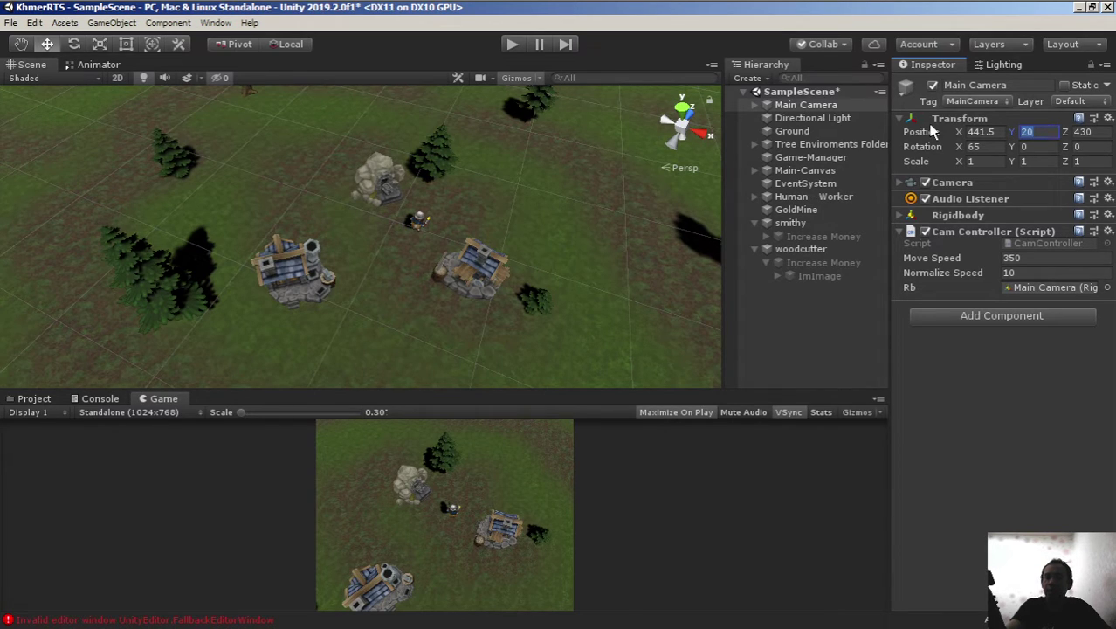
text(2.5)
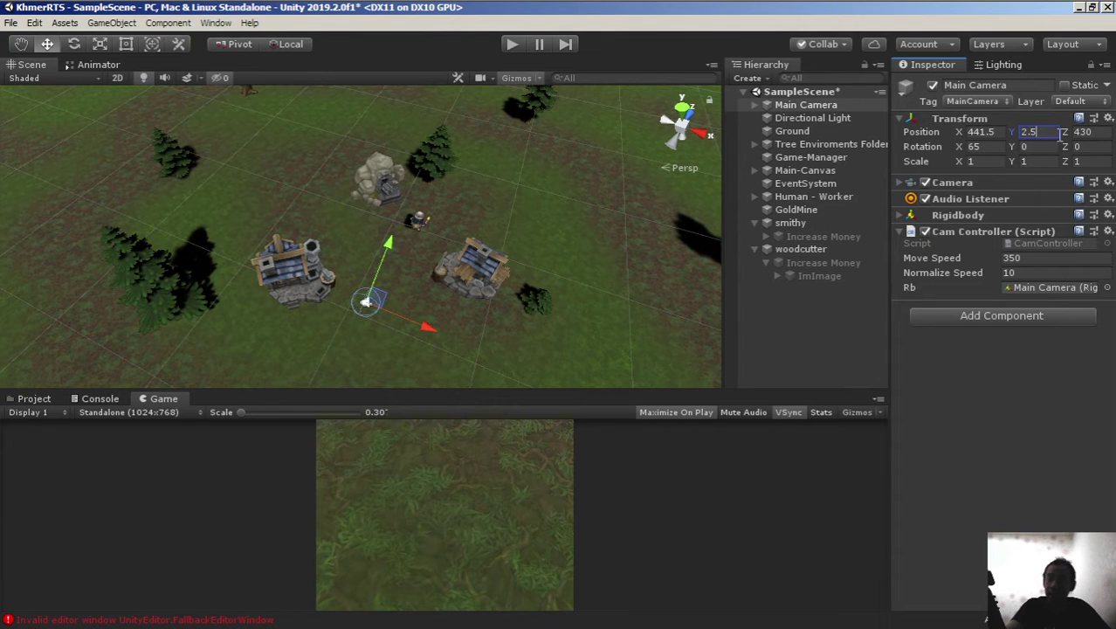
text(20)
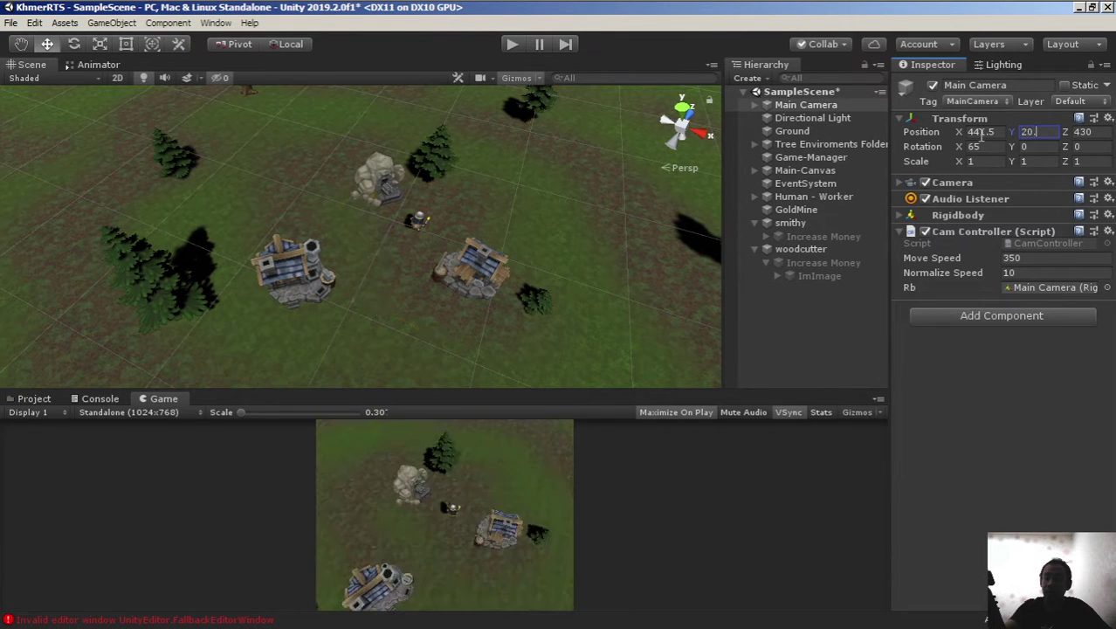
key(BackSpace)
key(BackSpace)
key(BackSpace)
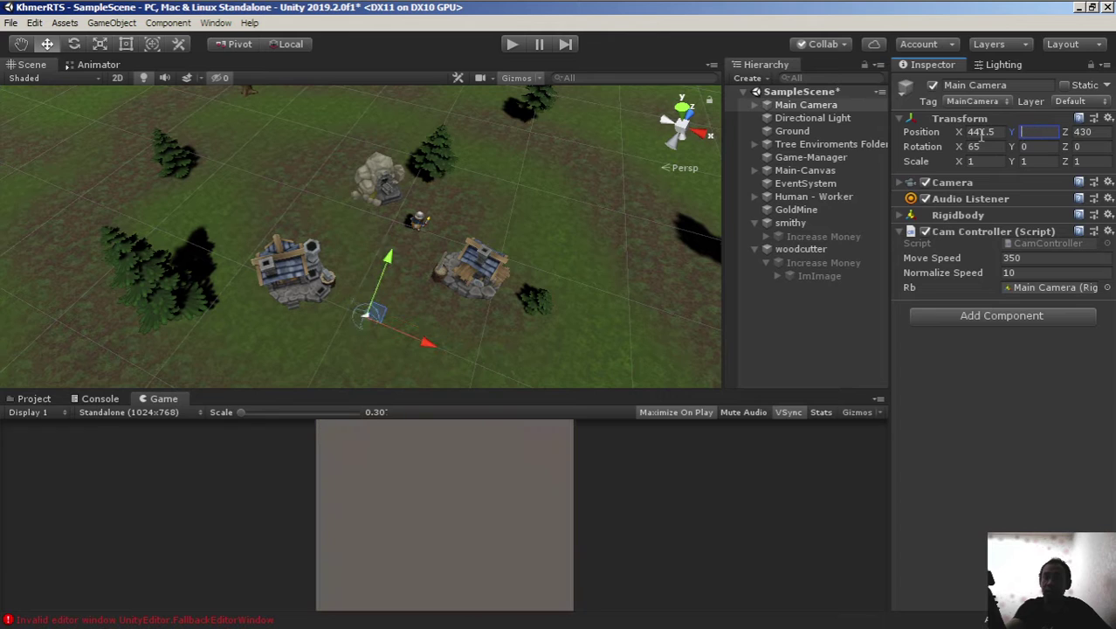
text(25)
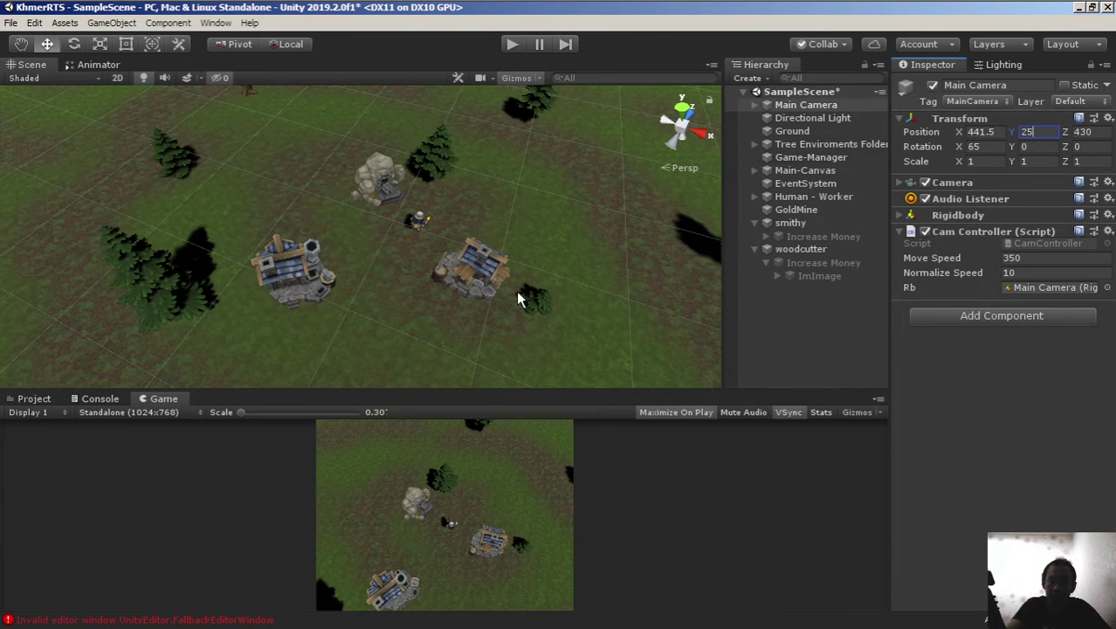
click(512, 45)
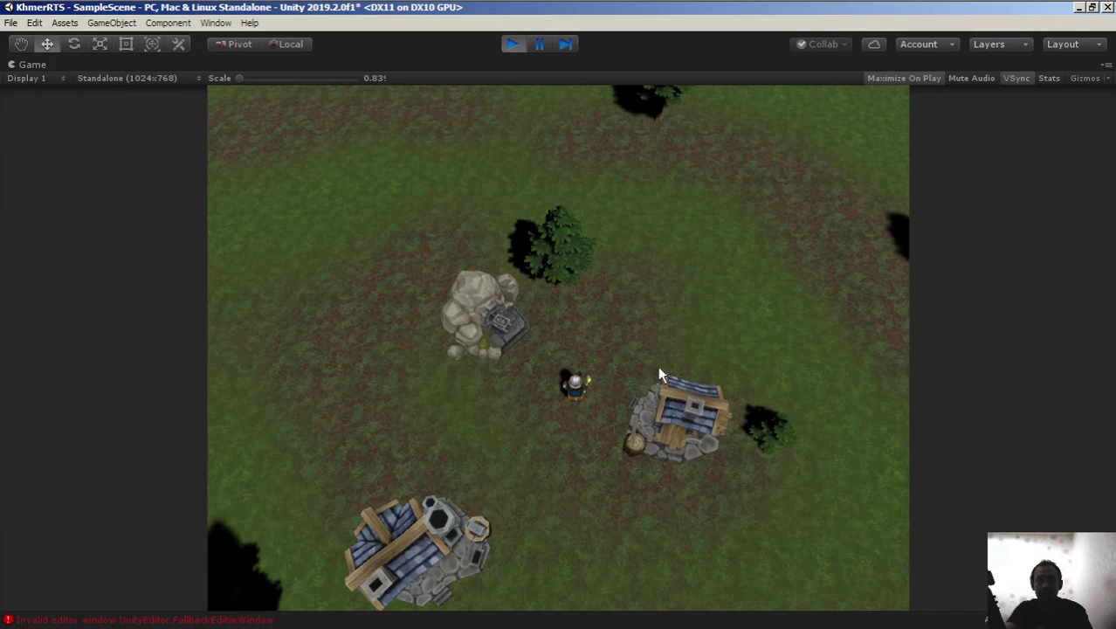
- Pan the camera with S and A, then select the worker and send it to two spots
key(s)
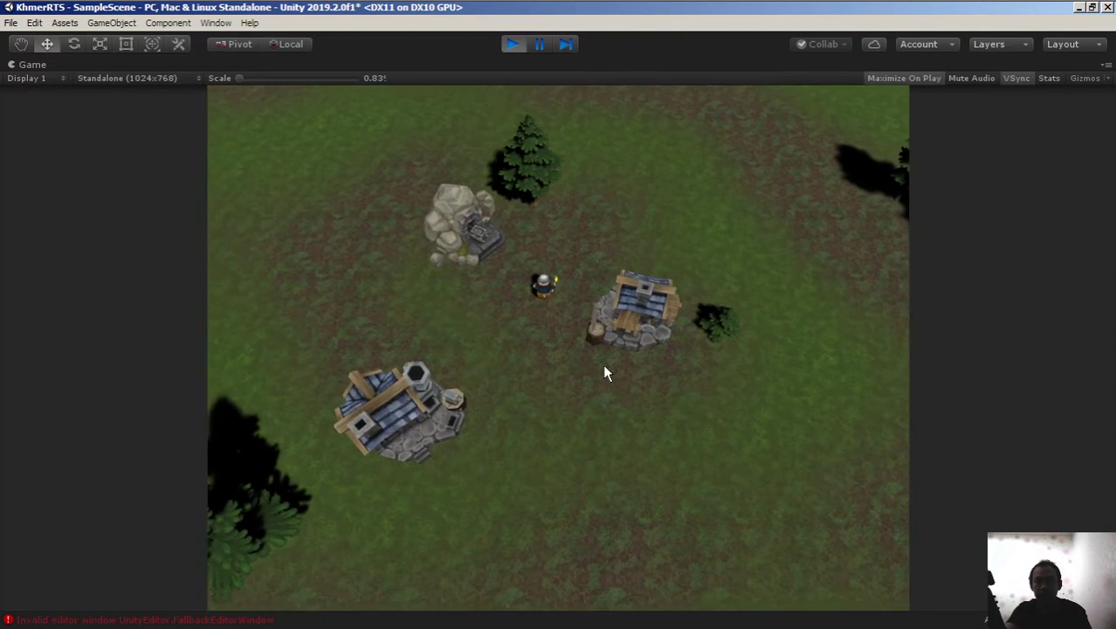
key(a)
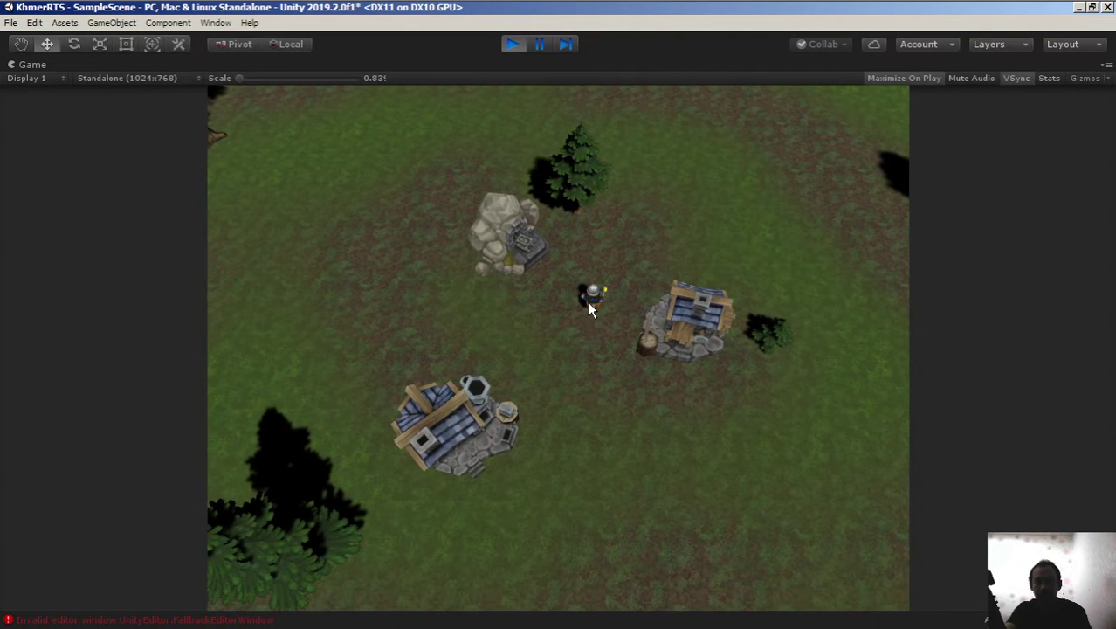
click(590, 300)
right_click(506, 327)
right_click(596, 373)
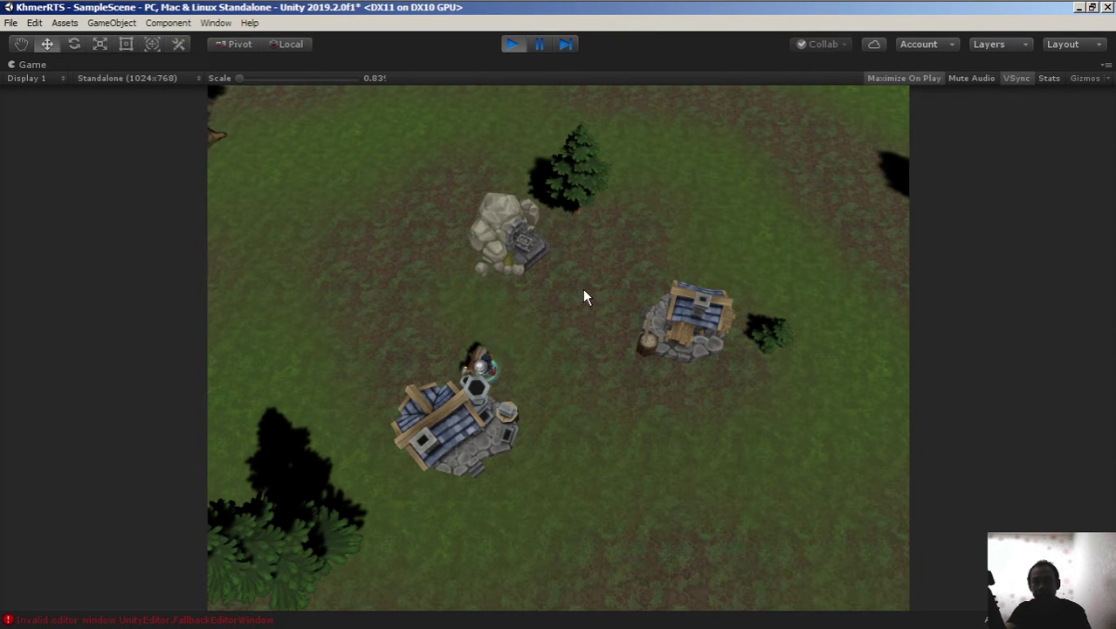
- Pan with the arrow keys, send the worker to the lower-left ground, and stop play
key(Right)
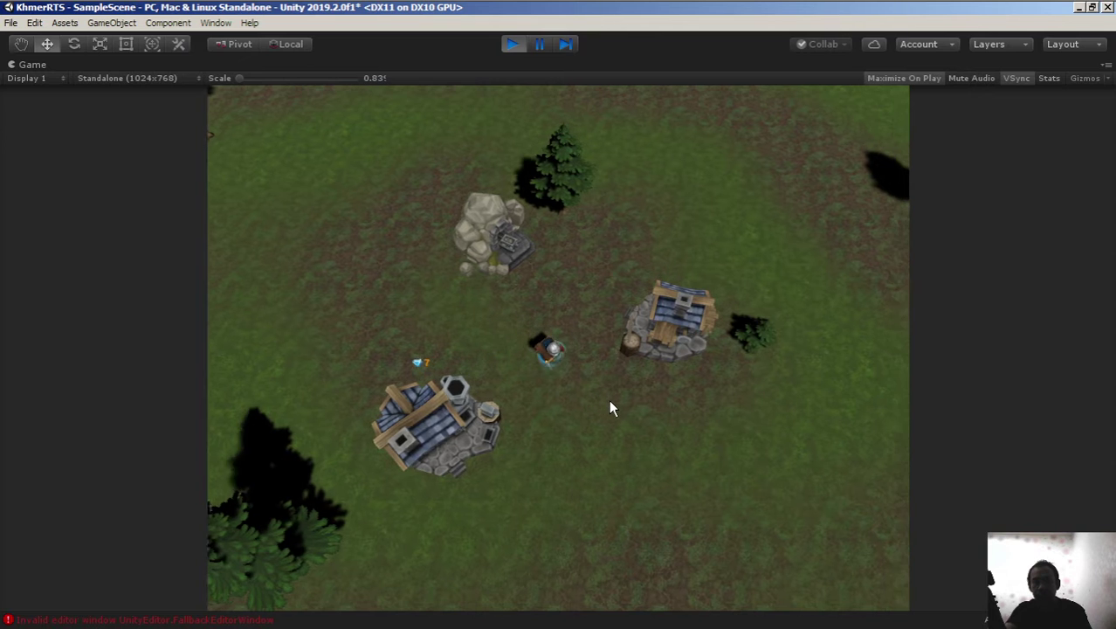
key(Left)
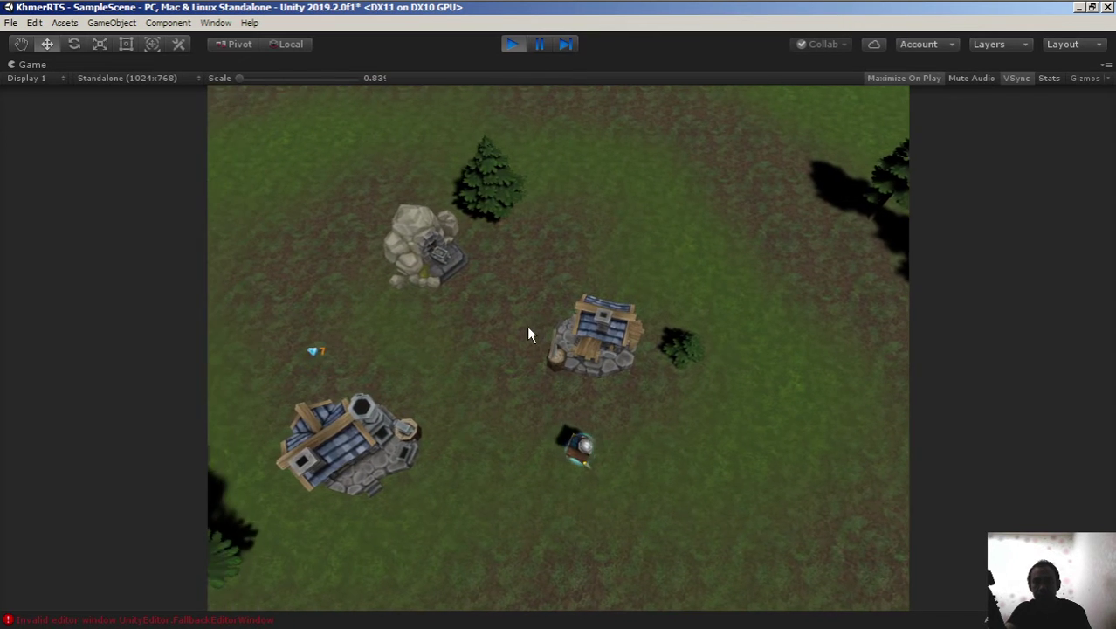
key(Left)
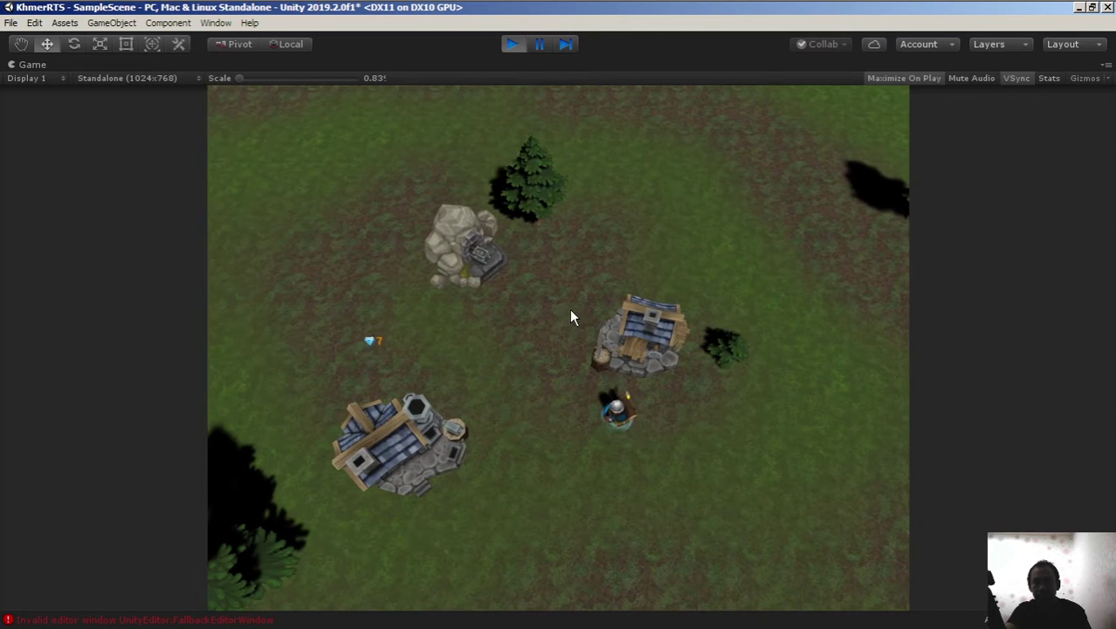
key(Up)
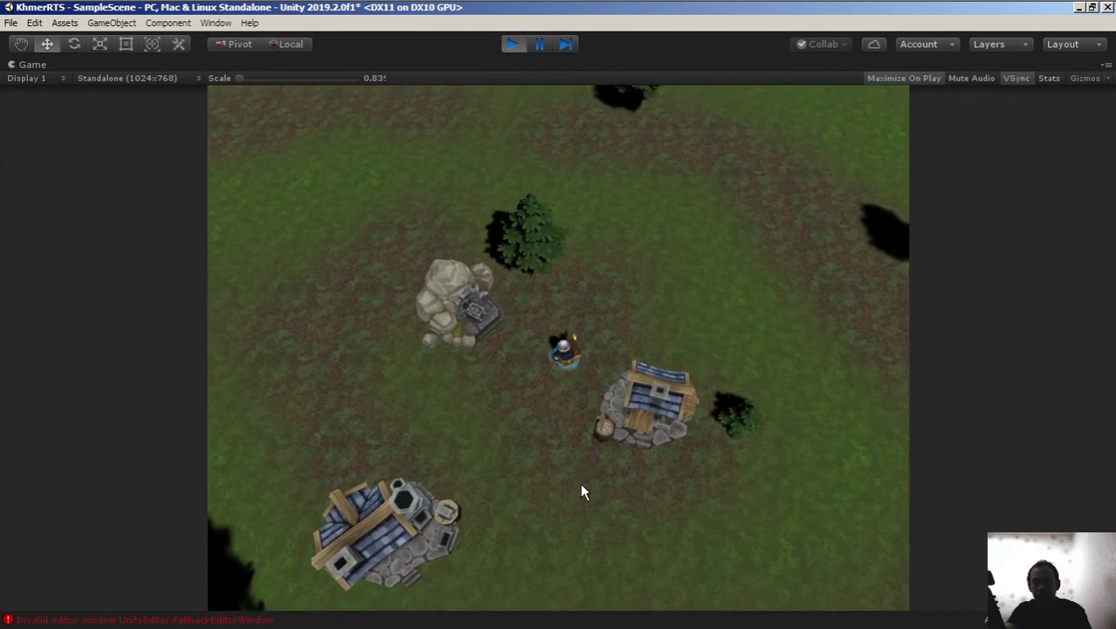
key(Up)
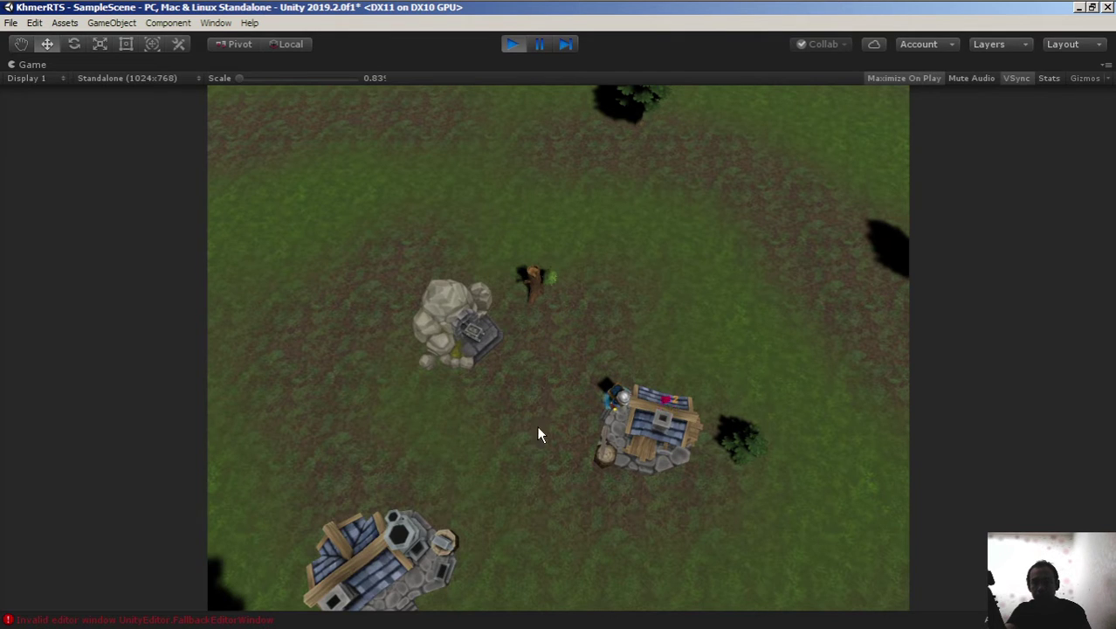
right_click(412, 439)
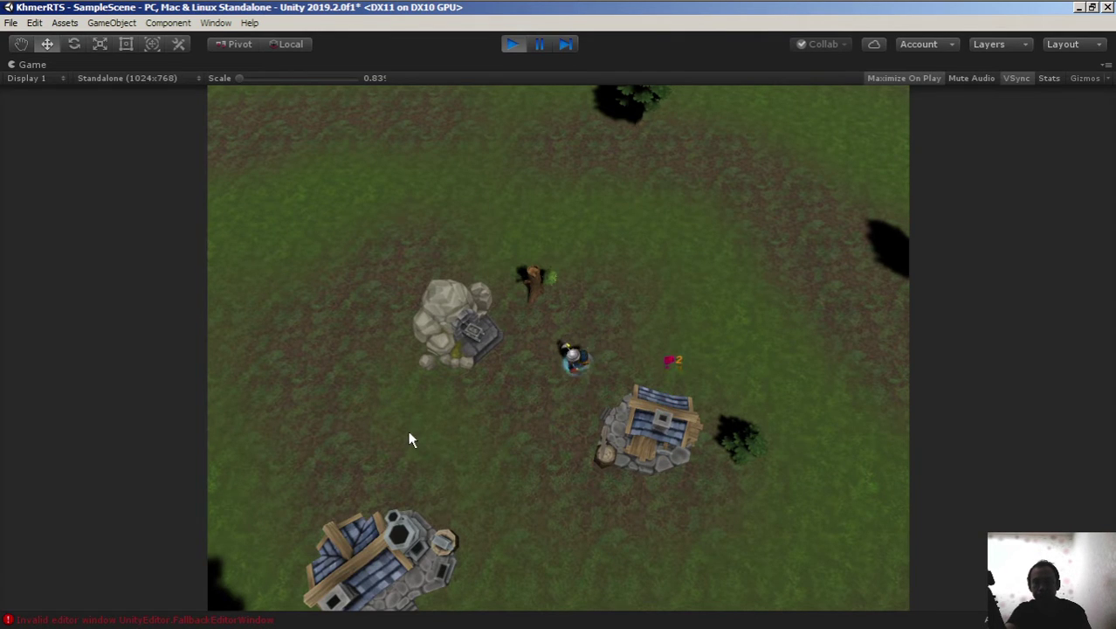
key(Left)
key(Down)
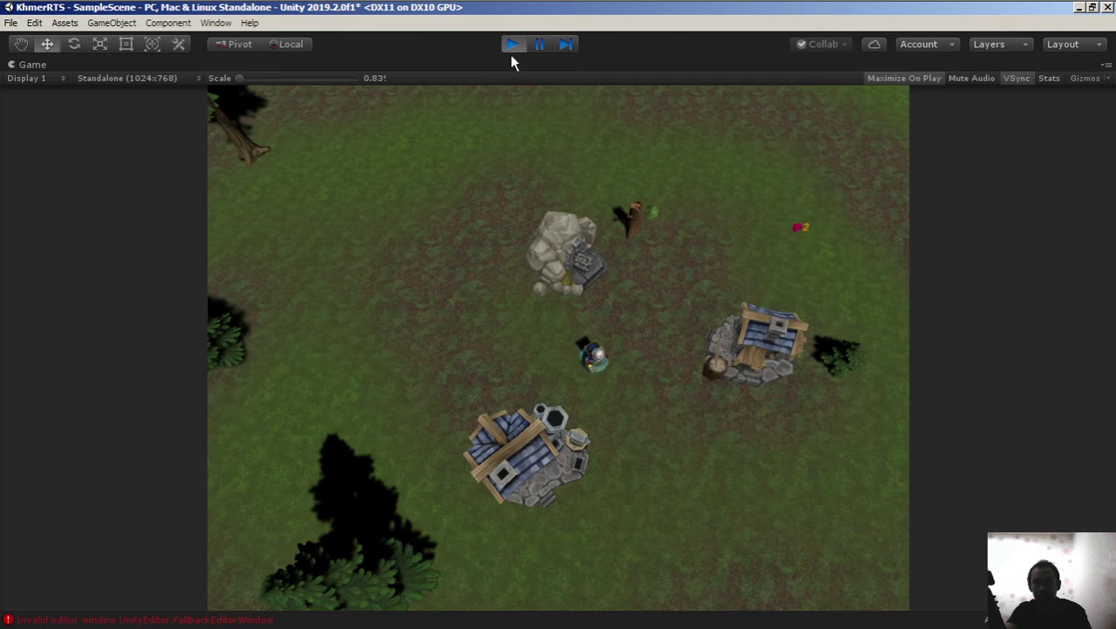
click(511, 45)
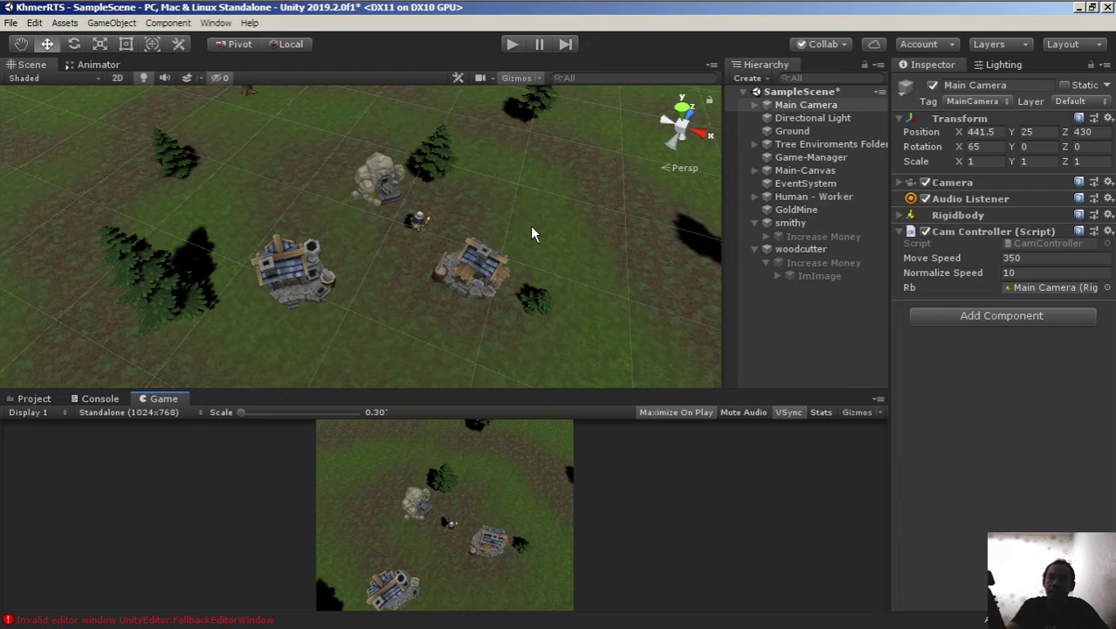
- Select Human - Worker and clear the errors in the Console
click(823, 196)
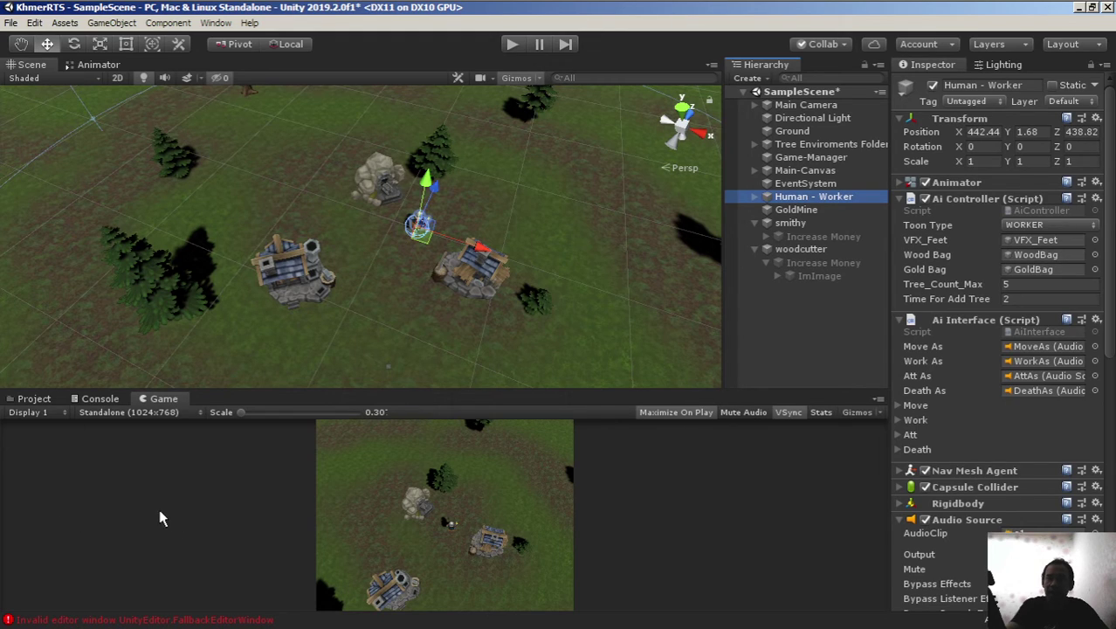
click(101, 399)
click(21, 413)
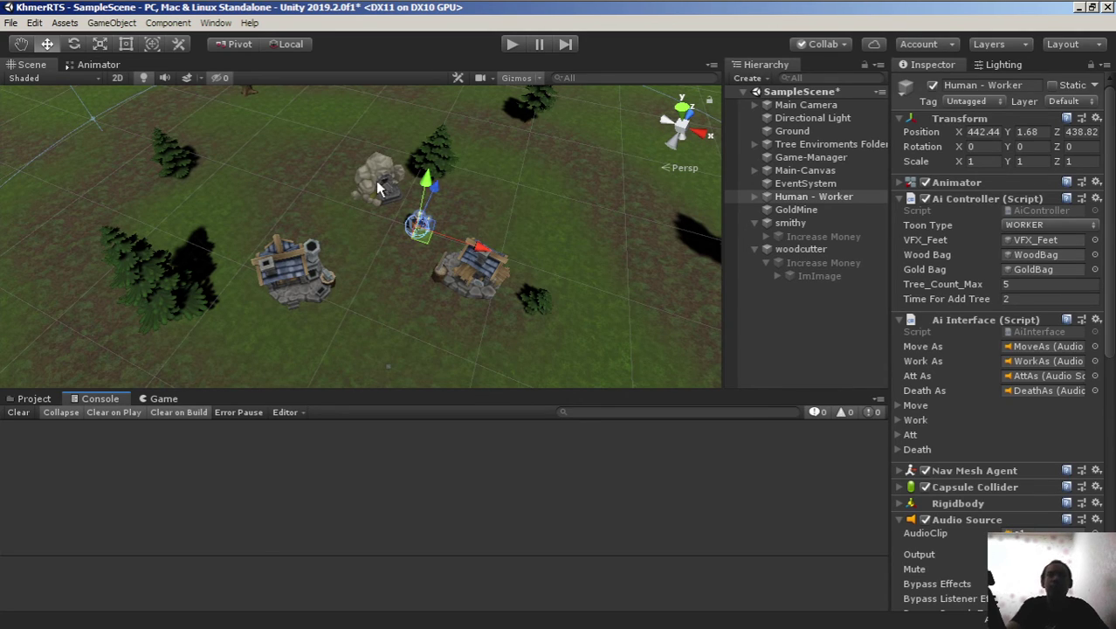
- Save the scene and then the whole project from the File menu
click(10, 24)
click(32, 77)
click(12, 24)
click(46, 140)
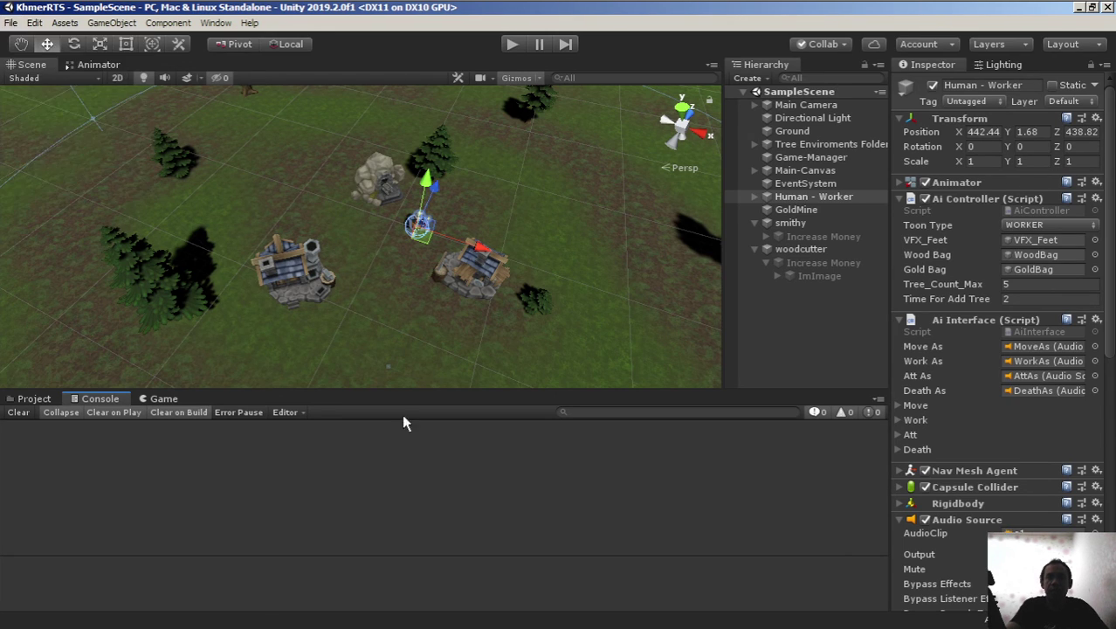